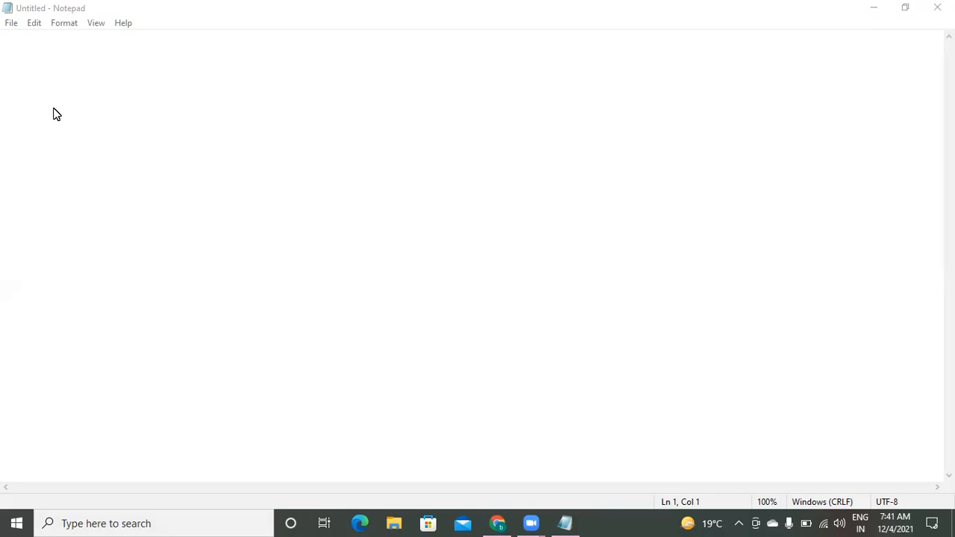
Start a numbered list below two blank lines with the items "1. resource group" and "2. datalake 2"
left_click(30, 81)
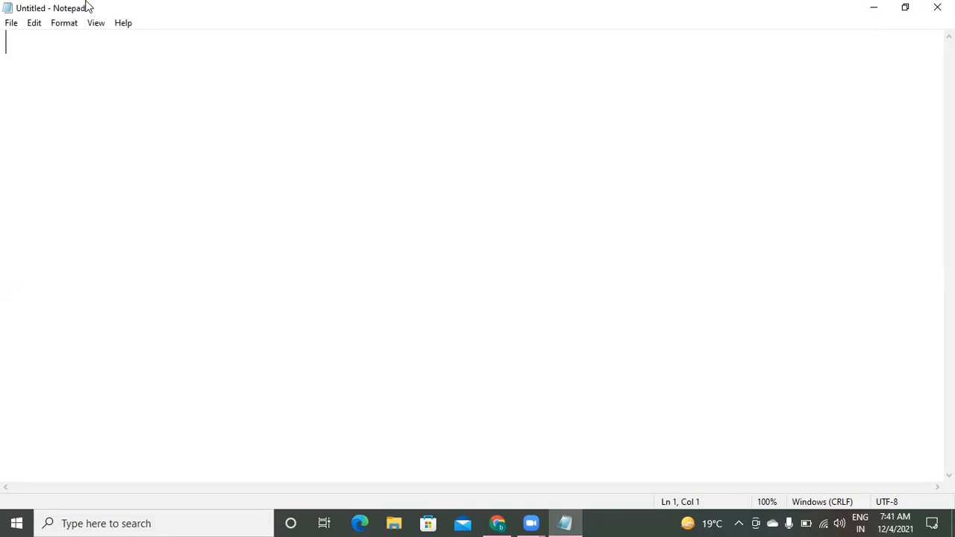
key("Return")
key("Return")
type("1.")
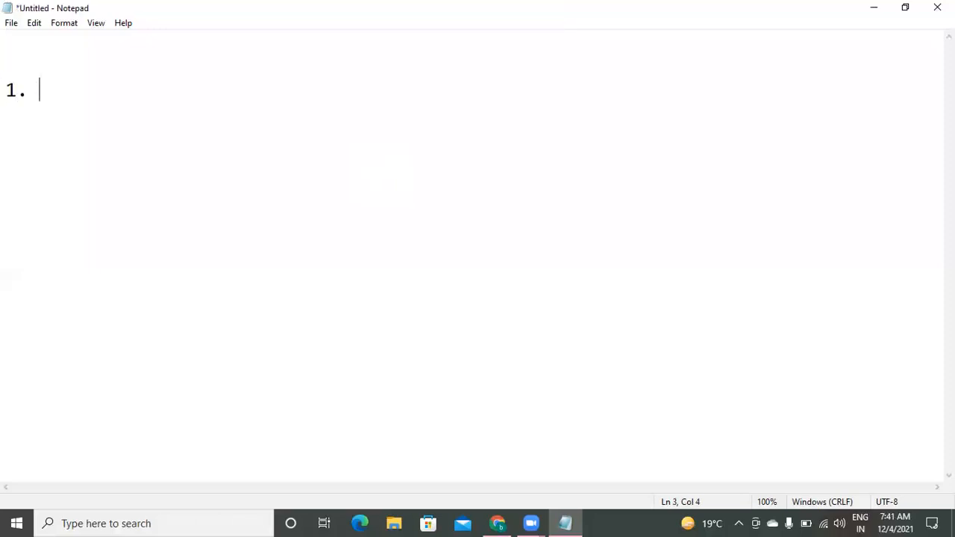
type(" resource group")
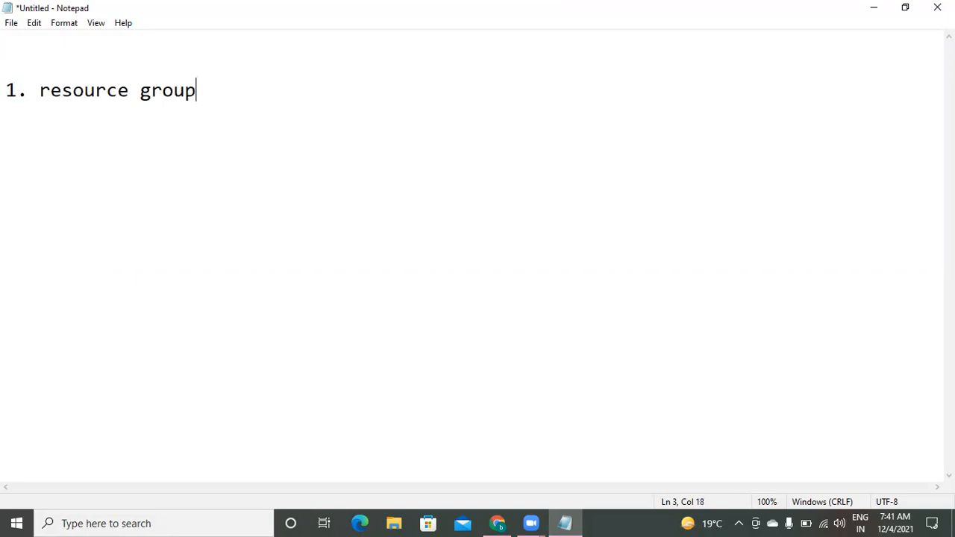
key("Return")
type("2. datalake")
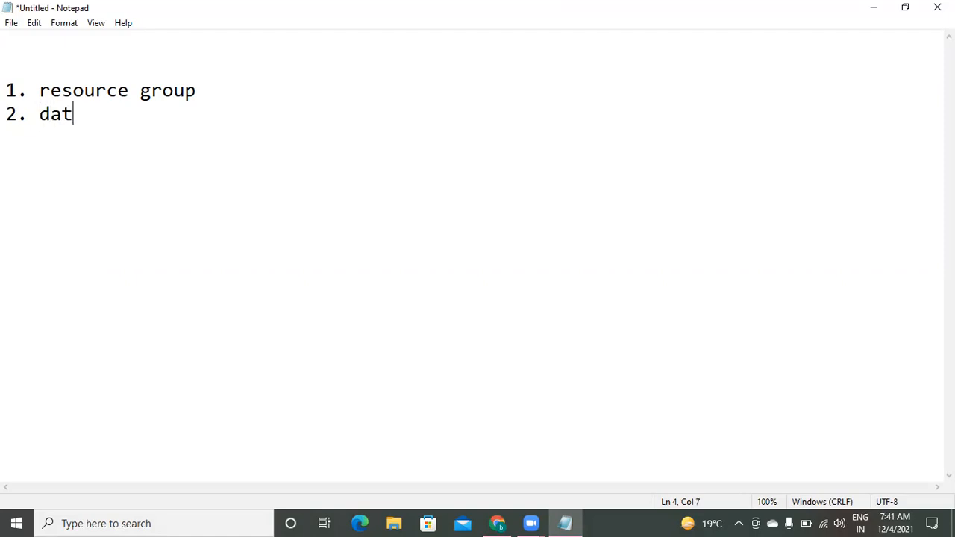
key("BackSpace")
type("e ")
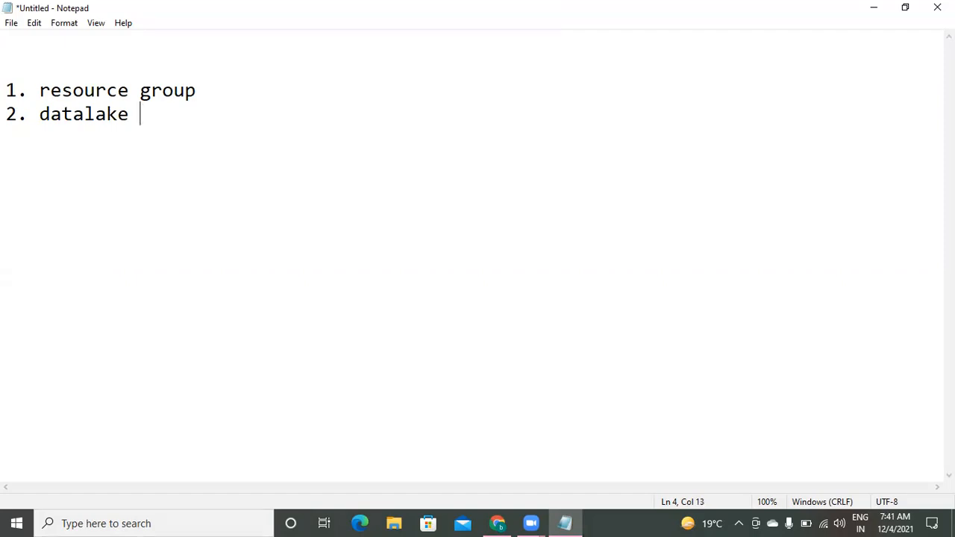
type("2")
Add the list items "3. azure sql database" and "4. adf" below the datalake item
key("Return")
type("3. sql")
key("BackSpace")
key("BackSpace")
key("BackSpace")
key("BackSpace")
type("azur")
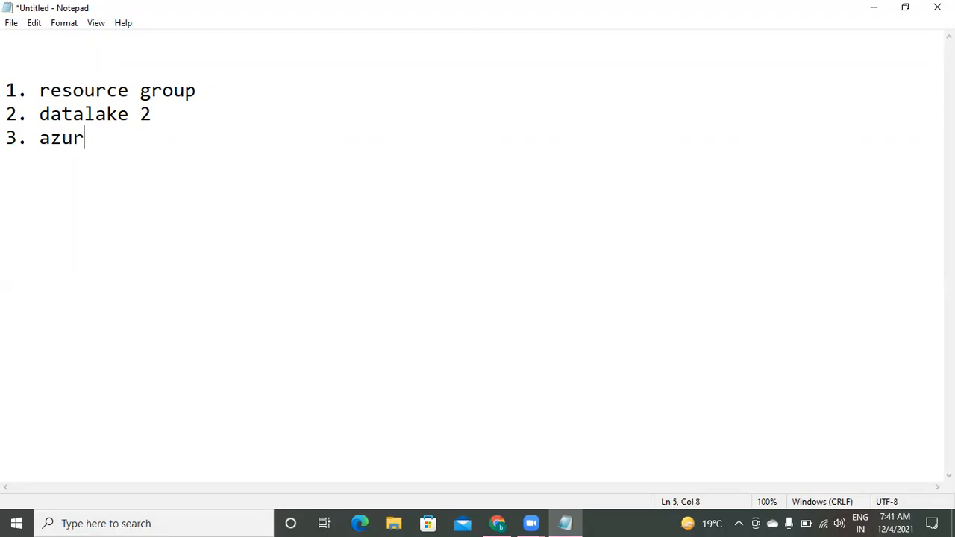
type("e sql database")
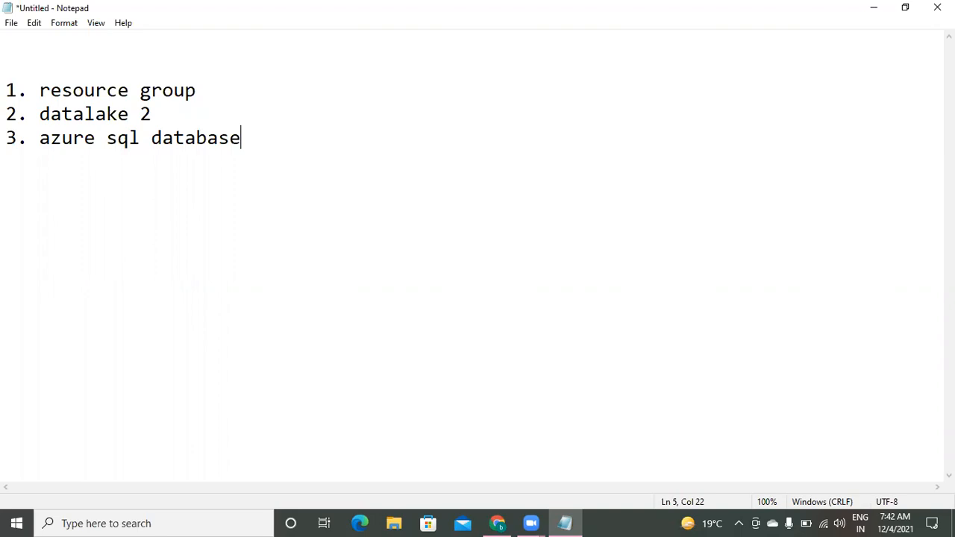
key("Return")
type("4. adf")
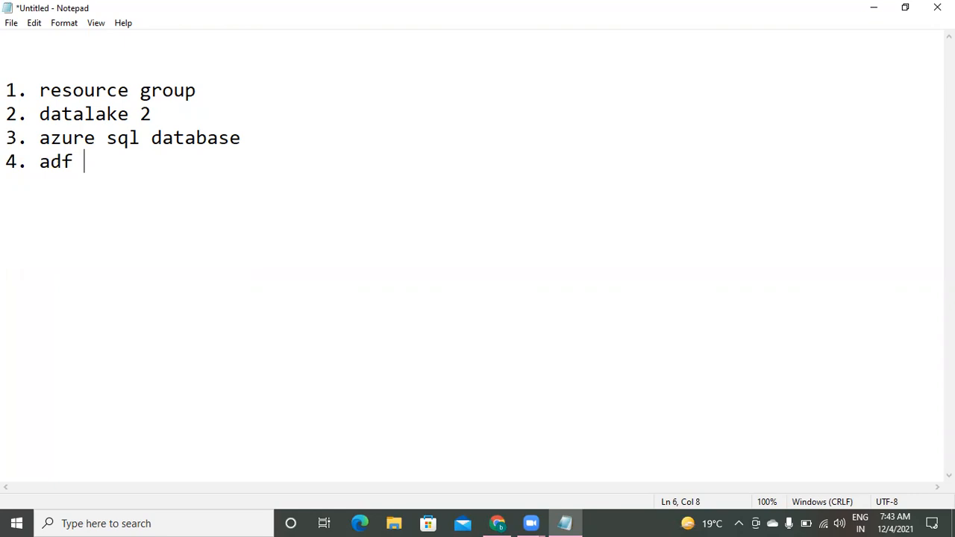
Insert the heading "6 th session." on the blank line directly above the numbered list
key("shift+Up")
key("shift+Up")
key("shift+Up")
key("shift+Up")
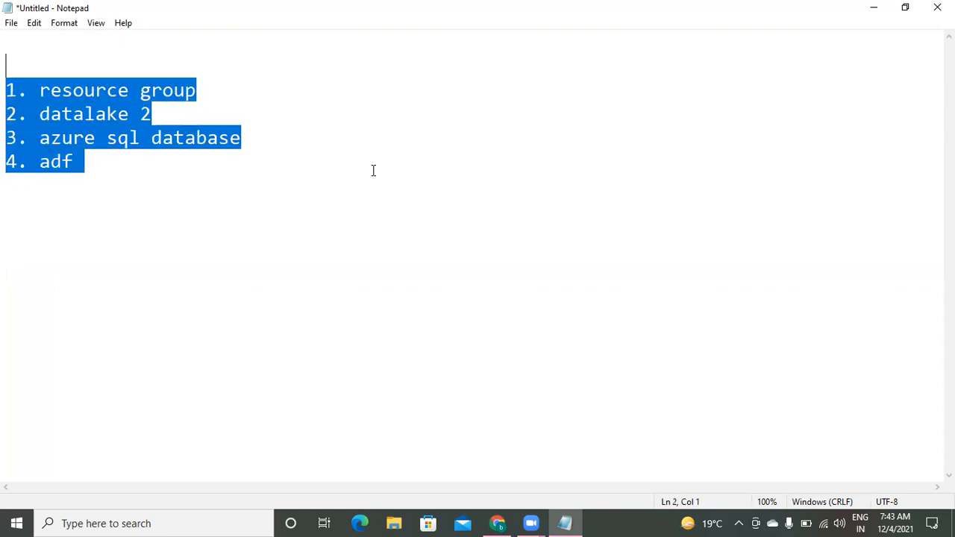
key("Left")
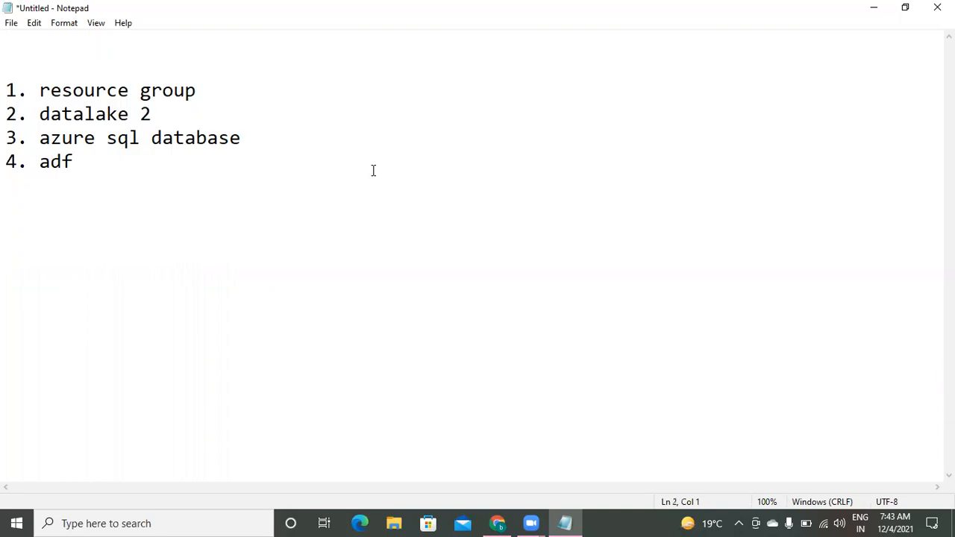
type("6 th session.")
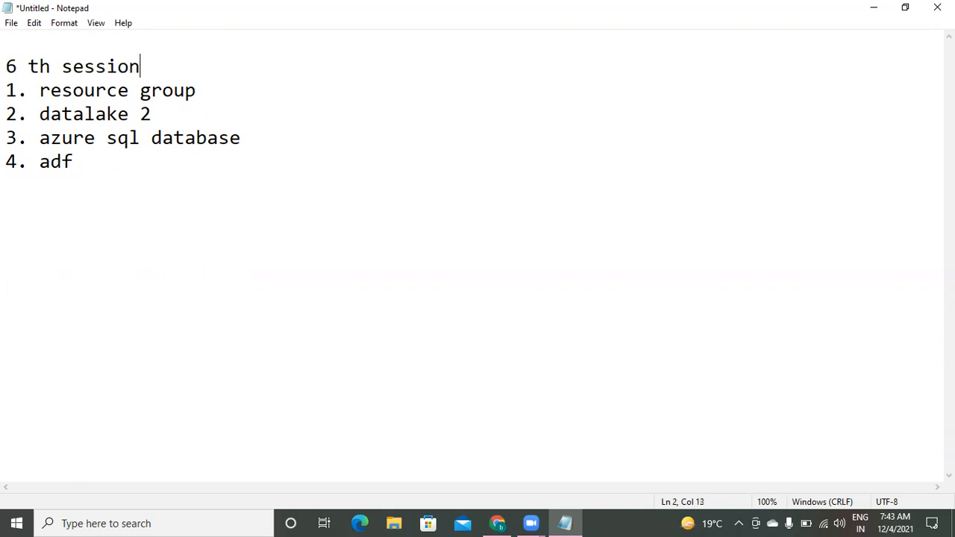
Add the heading "7th session." below the numbered list, separated by a blank line
key("Down")
key("Down")
key("Down")
key("Down")
key("Return")
key("Return")
type("7th session.")
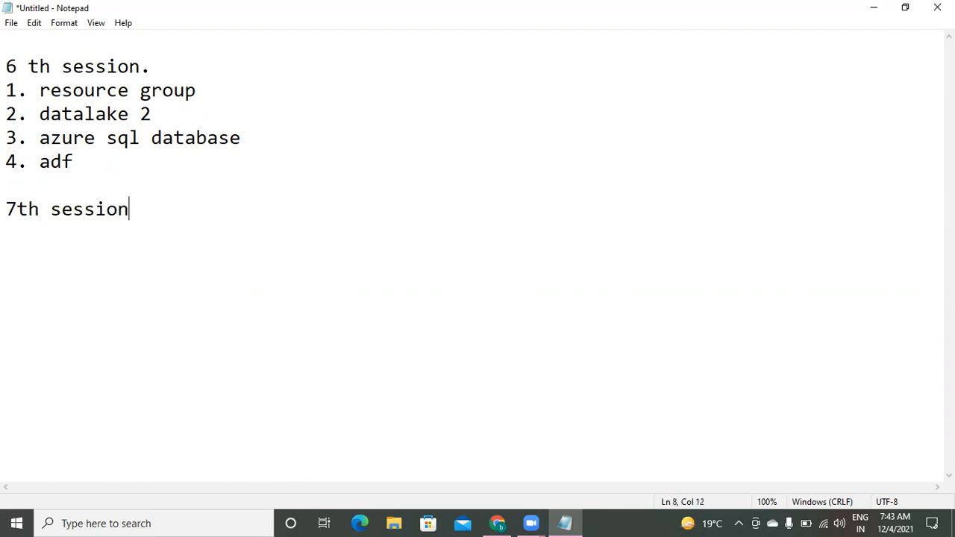
Under the 7th session heading, leave a blank line and write "adf" and "create linked service" on separate lines
key("Return")
key("Return")
type("adf")
key("Return")
type("creae")
key("BackSpace")
key("BackSpace")
type("te li")
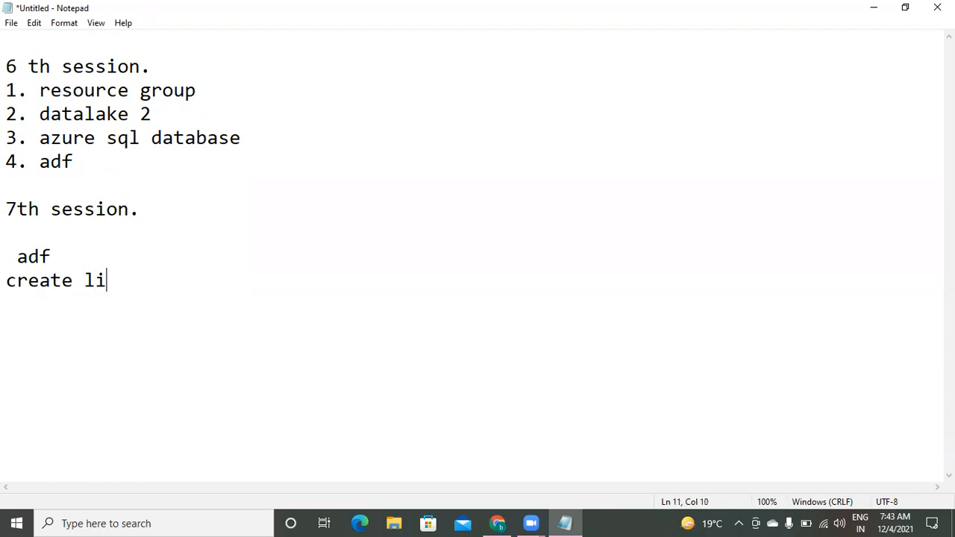
type("nked service")
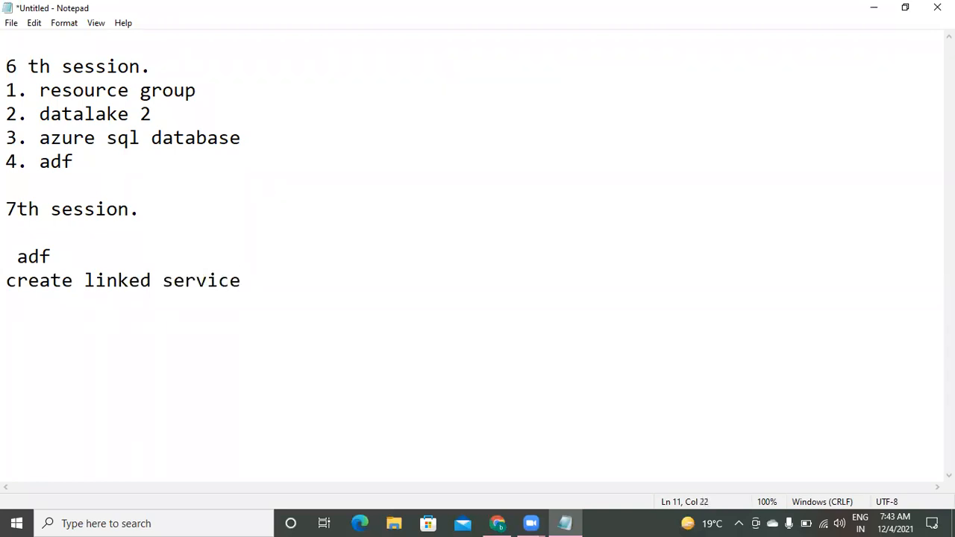
Add the line "we will create first sample pipeline." below the linked service note
key("Return")
type("we will create fires")
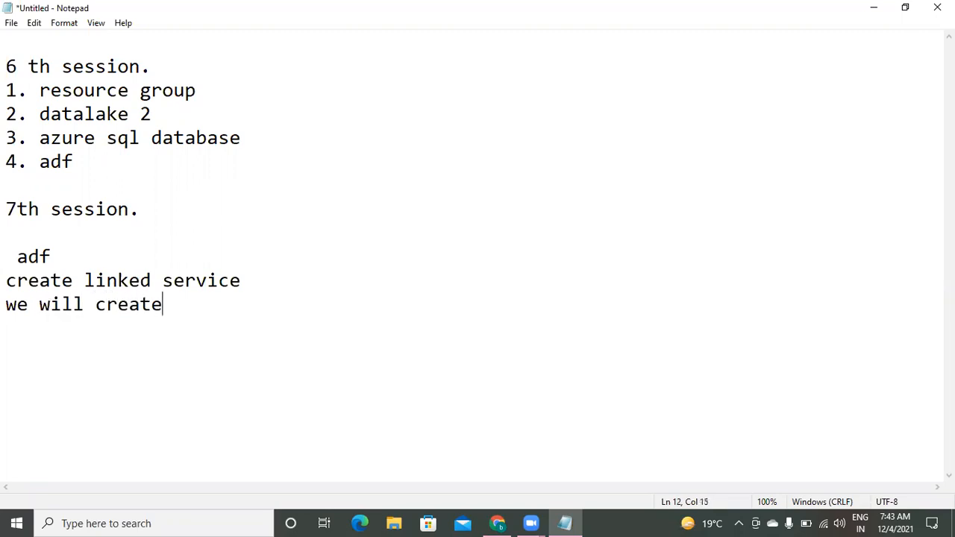
key("BackSpace")
key("BackSpace")
type("st sample piplel")
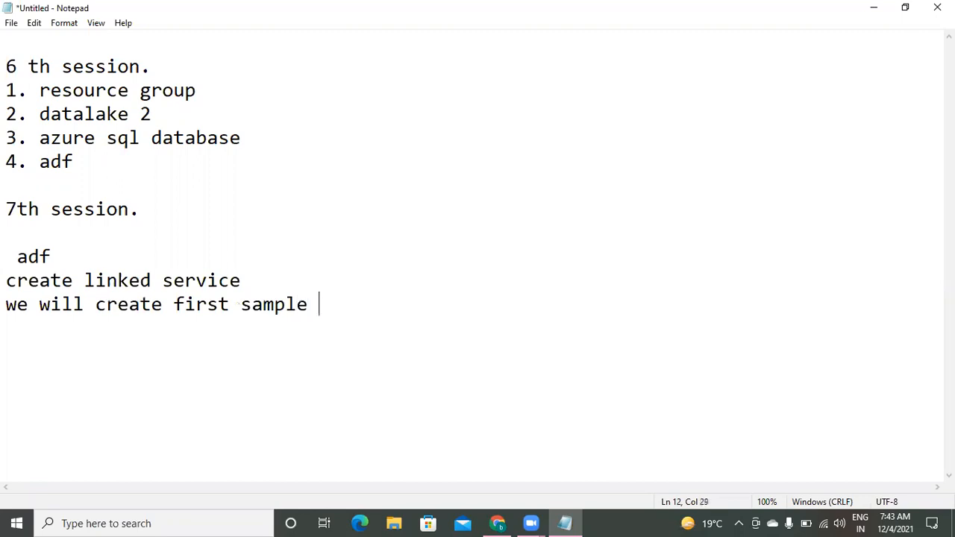
key("BackSpace")
key("BackSpace")
key("BackSpace")
type("eln")
key("BackSpace")
type("ine.")
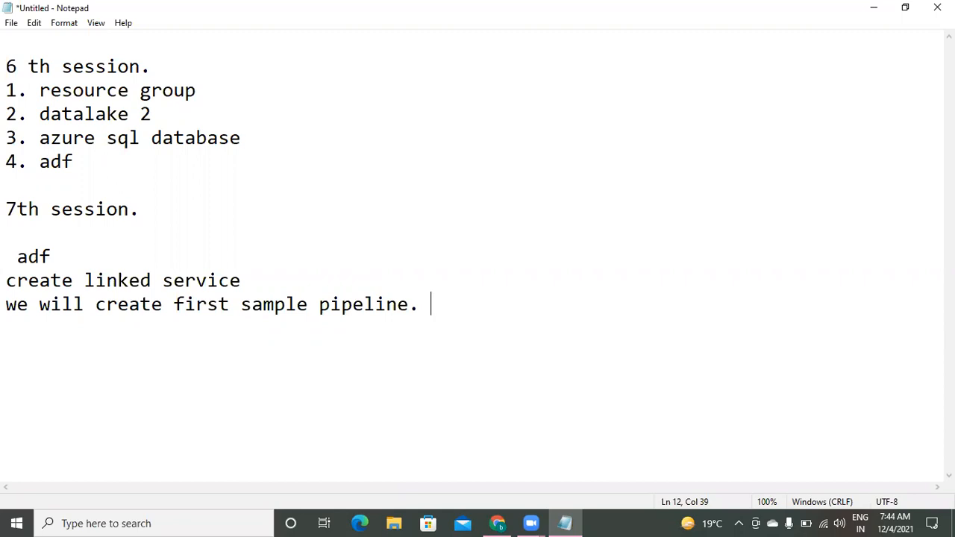
key("Up")
key("Up")
key("Up")
key("Up")
key("Up")
key("Down")
key("Down")
key("Down")
key("Down")
key("Down")
key("Up")
key("Up")
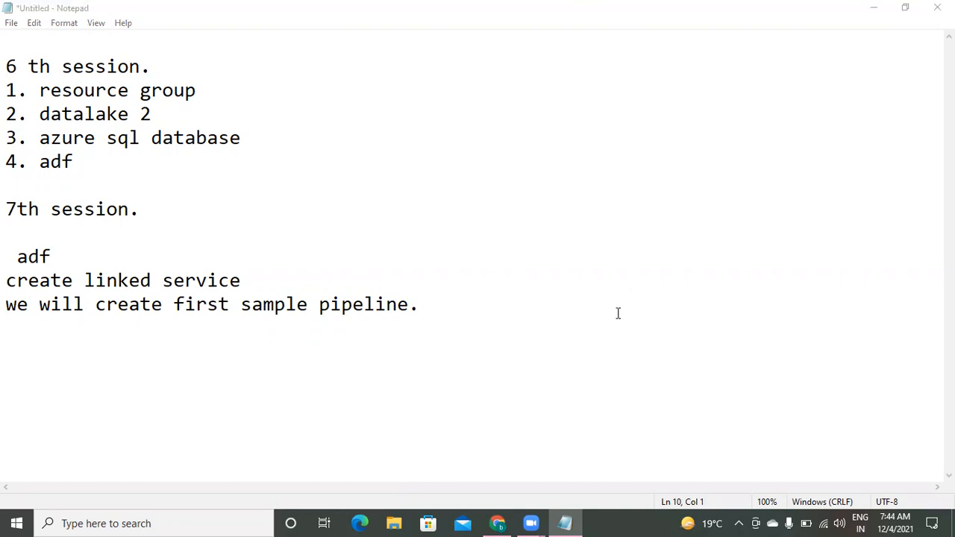
Add a dashed separator line beneath the pipeline note, leaving one blank line between them
left_click(443, 318)
key("Return")
key("Return")
type("-")
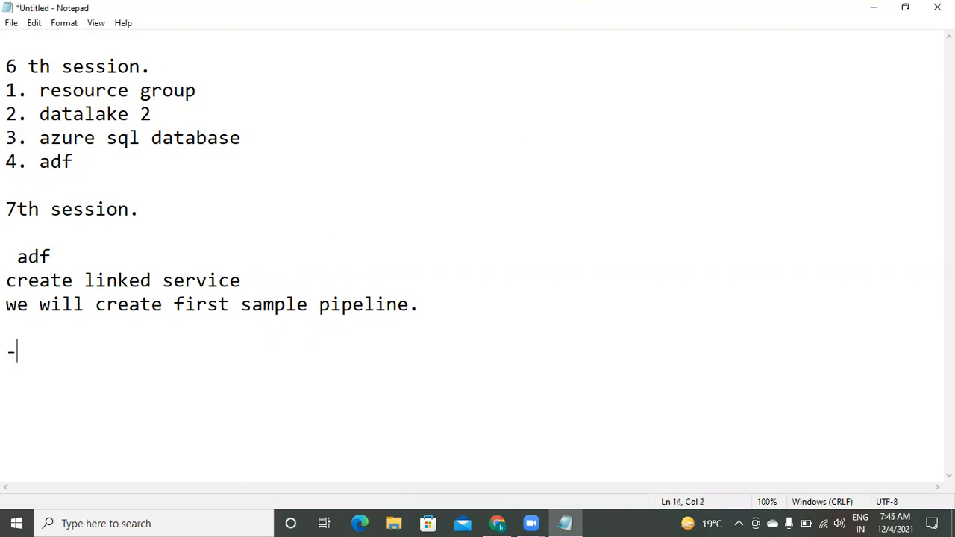
type("-----------------------------------------")
Switch to Chrome and bring up the Microsoft Azure portal home page
left_click(498, 523)
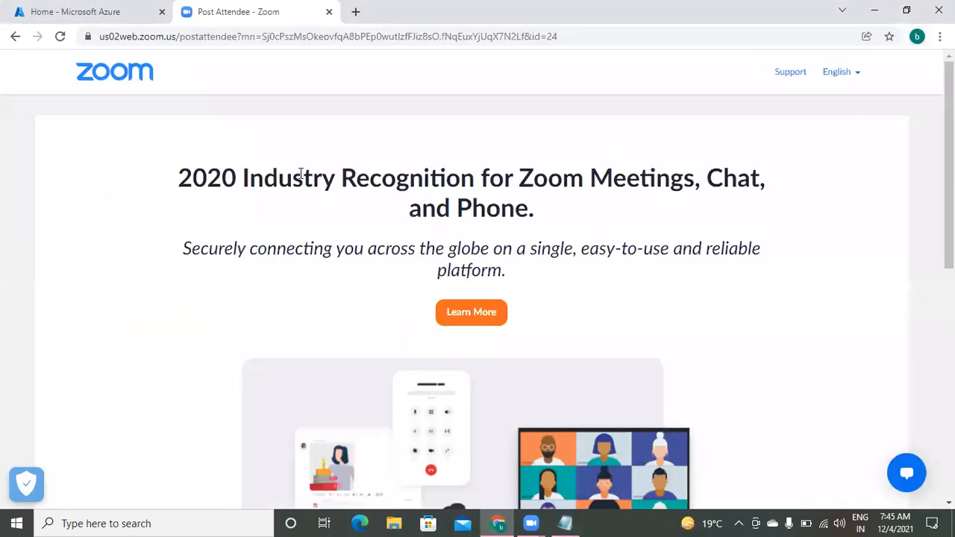
left_click(100, 18)
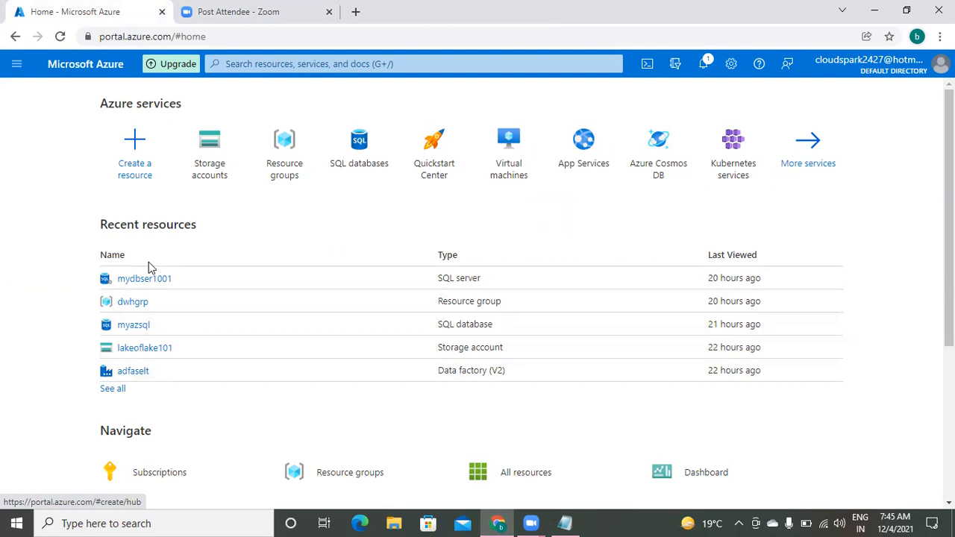
left_click(15, 65)
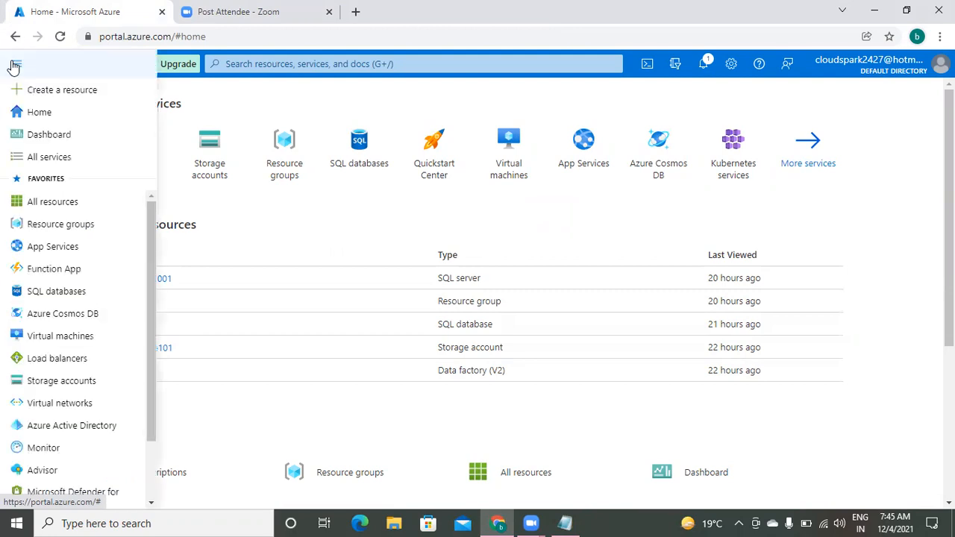
left_click(282, 106)
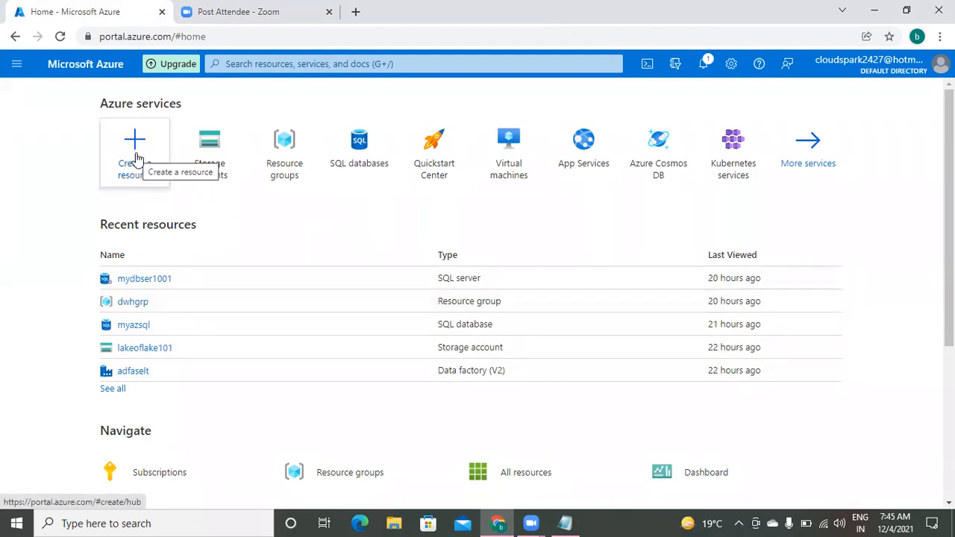
left_click(291, 63)
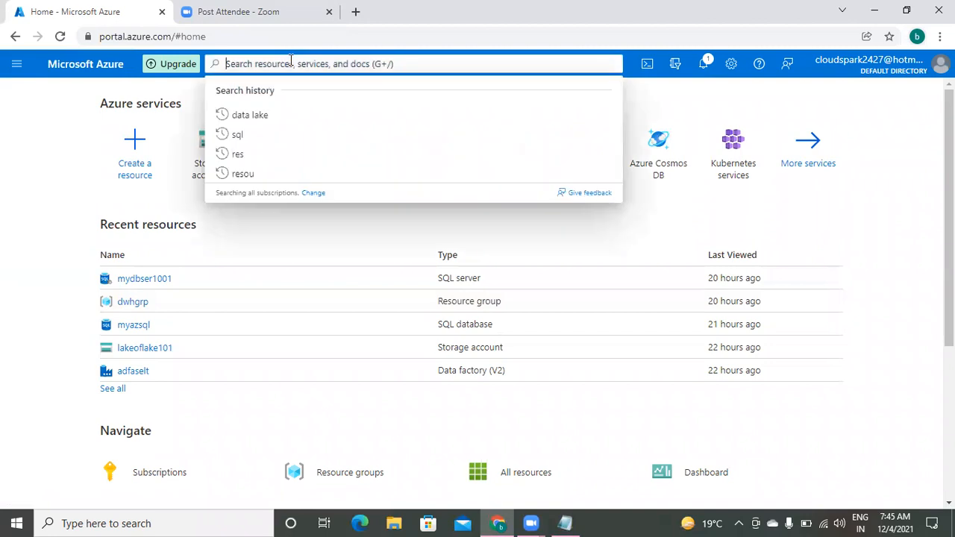
type("sto")
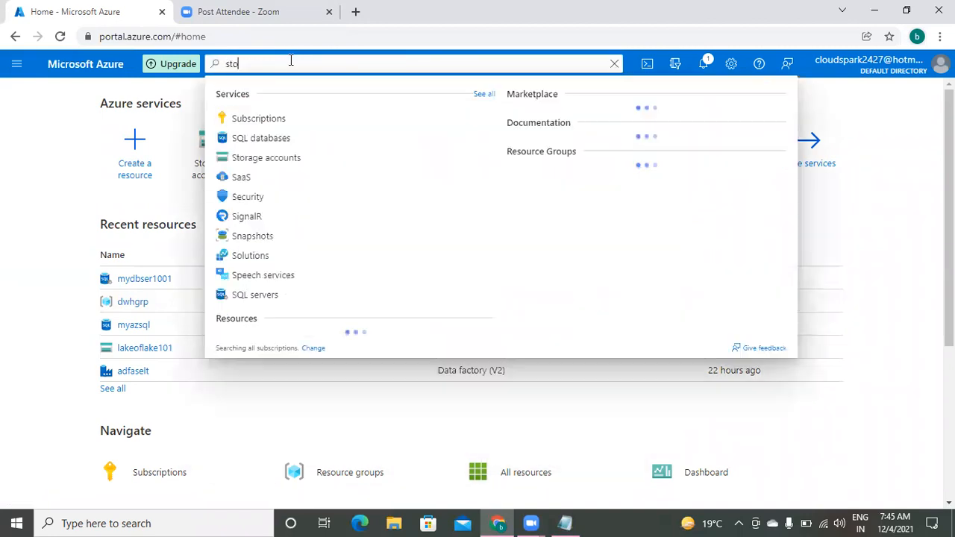
type("rage")
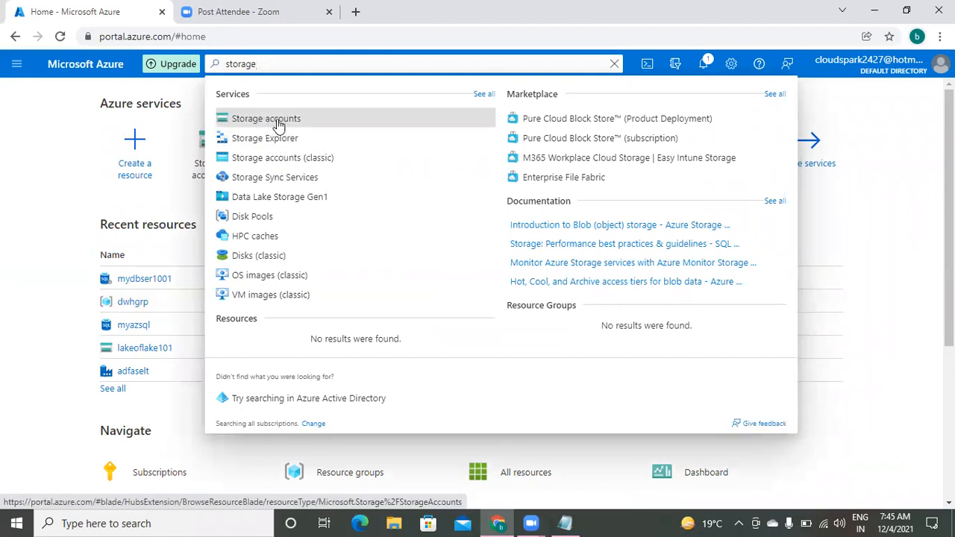
left_click(904, 251)
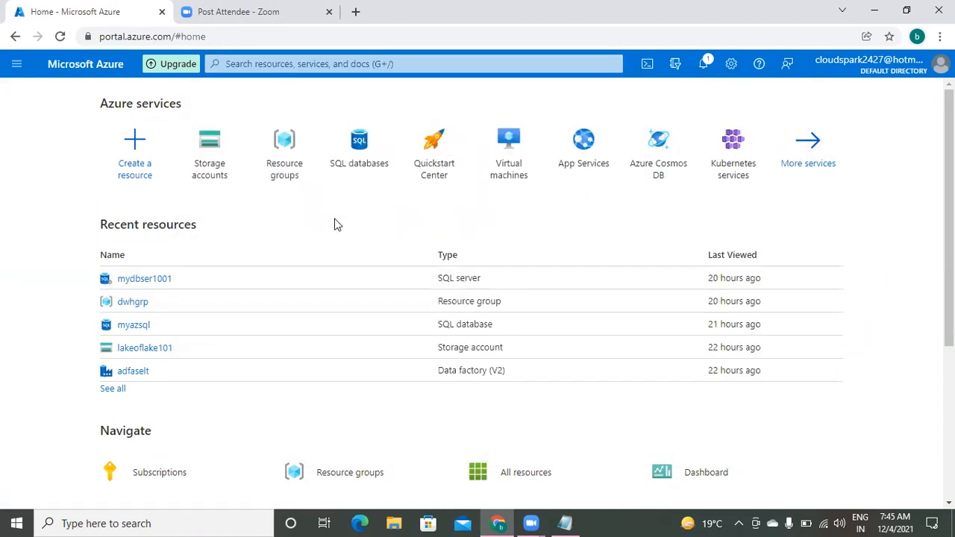
Search the Azure portal for "storage" and open the Storage accounts service
left_click(280, 63)
type("storage")
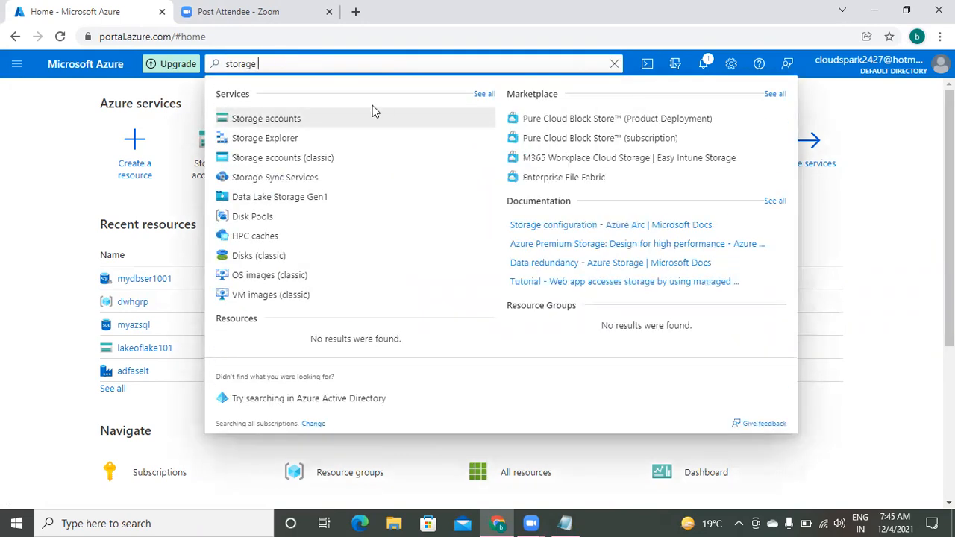
left_click(334, 121)
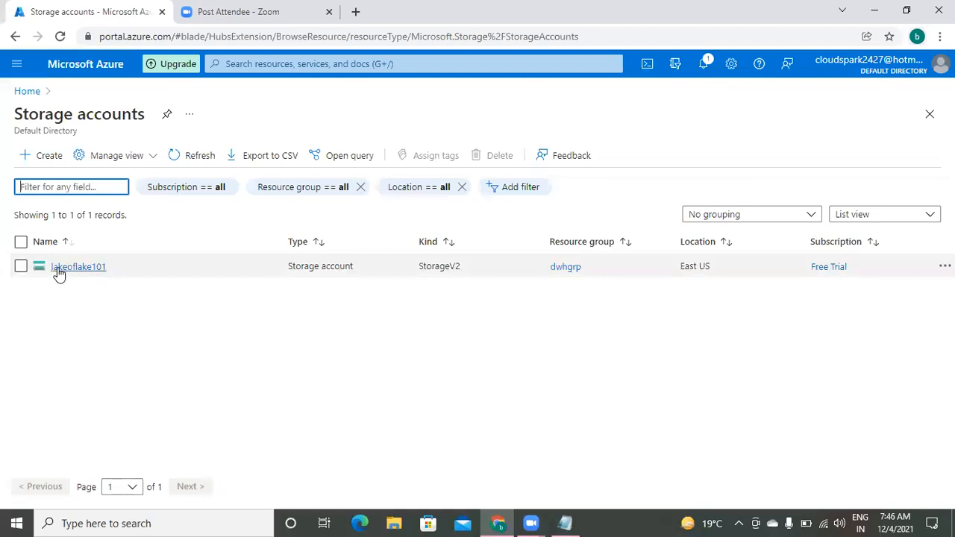
mouse_move(102, 276)
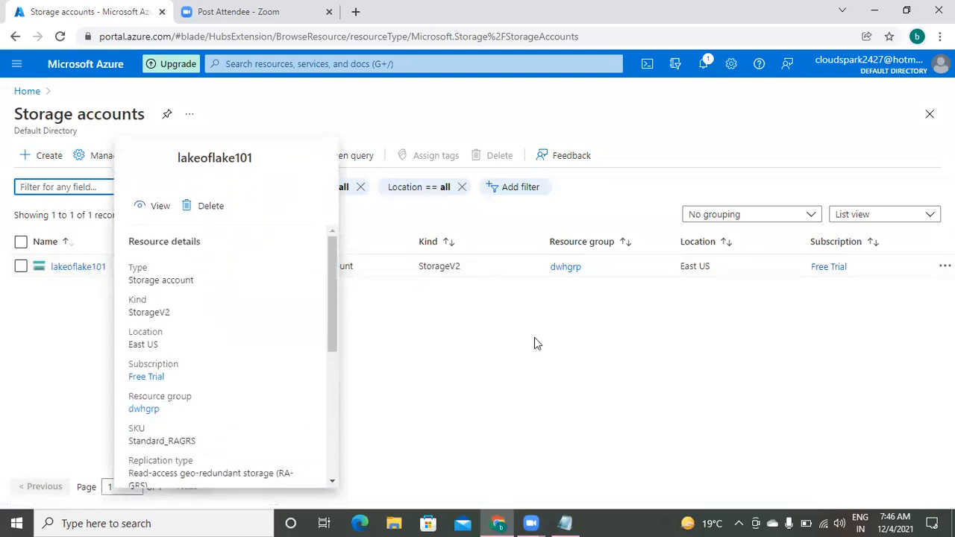
Start creating a new storage account and enter storagelake101 as its name
left_click(48, 156)
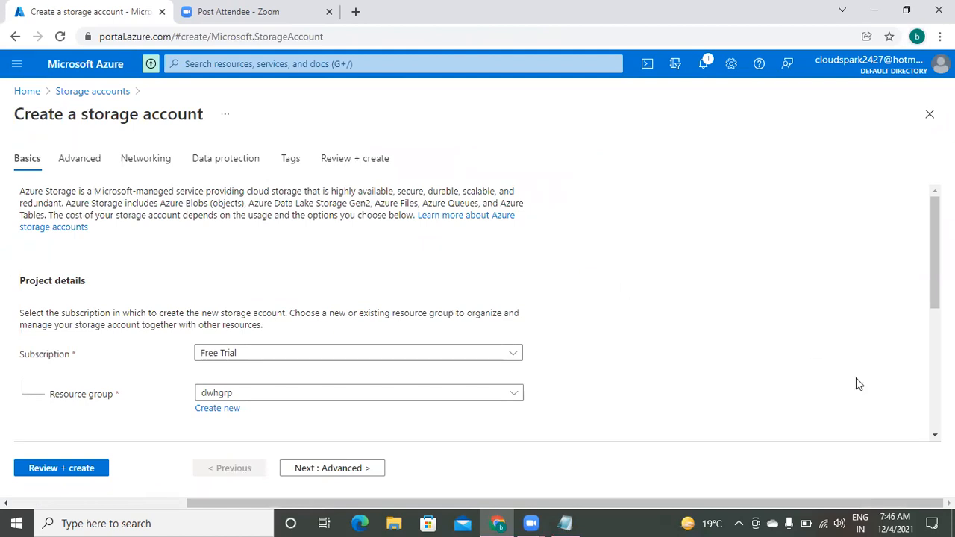
scroll(478, 299, "down", 3)
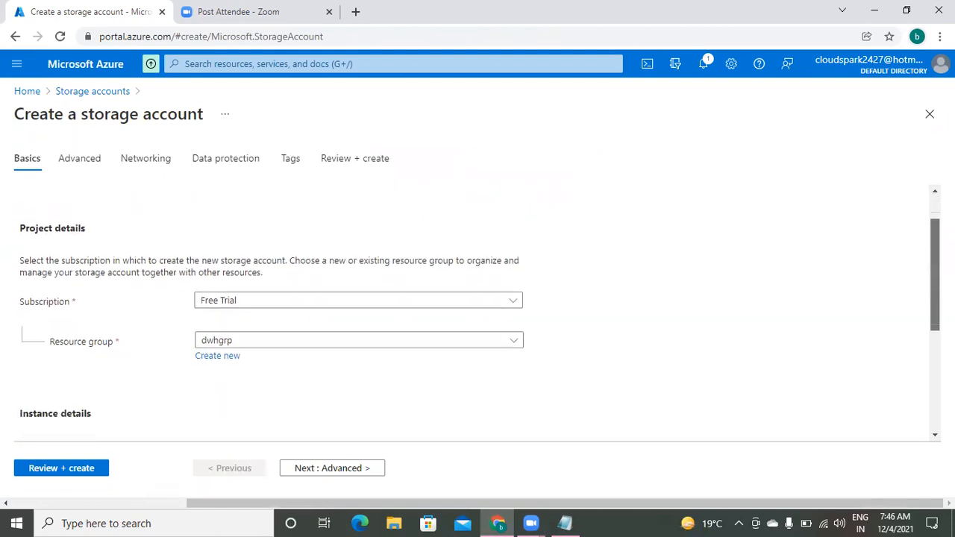
left_click_drag(934, 328, 935, 348)
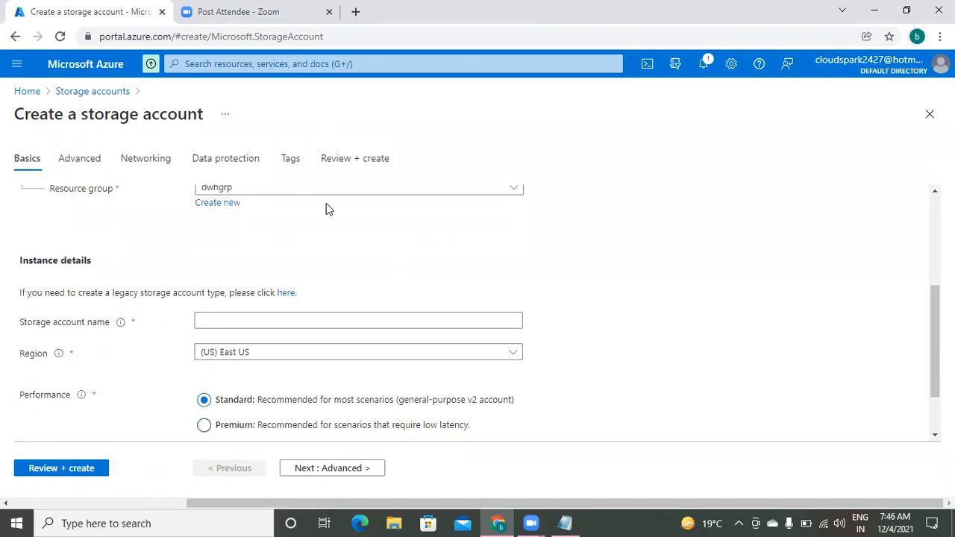
left_click(301, 320)
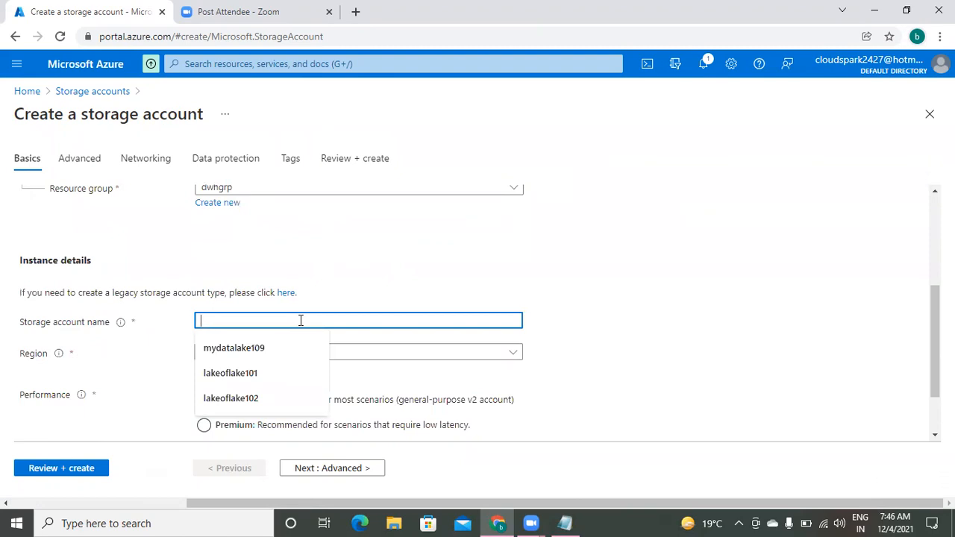
type("store")
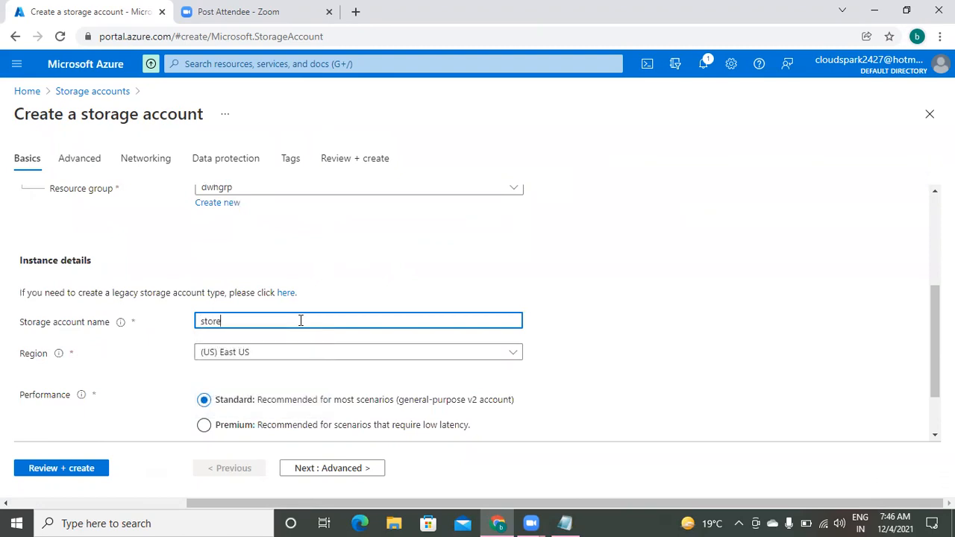
key("BackSpace")
type("age")
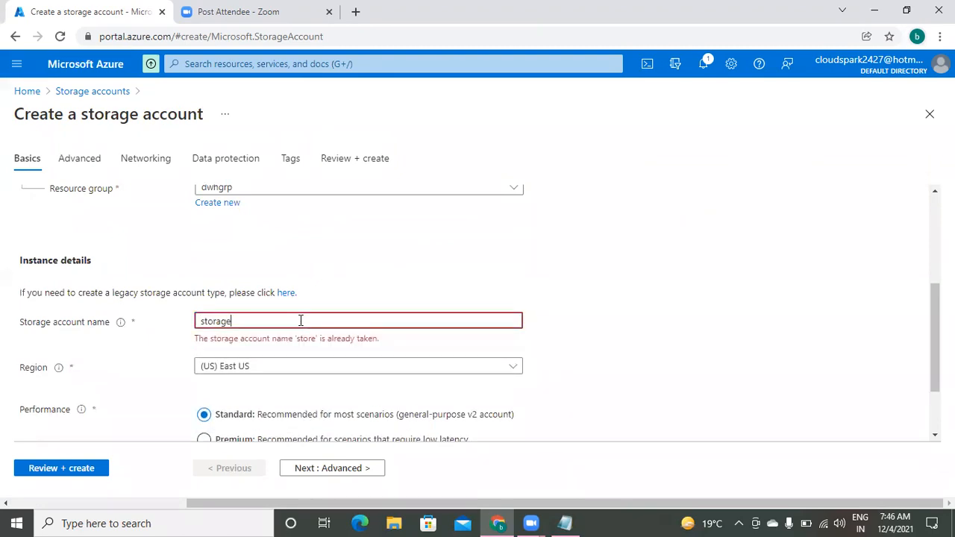
type("lake")
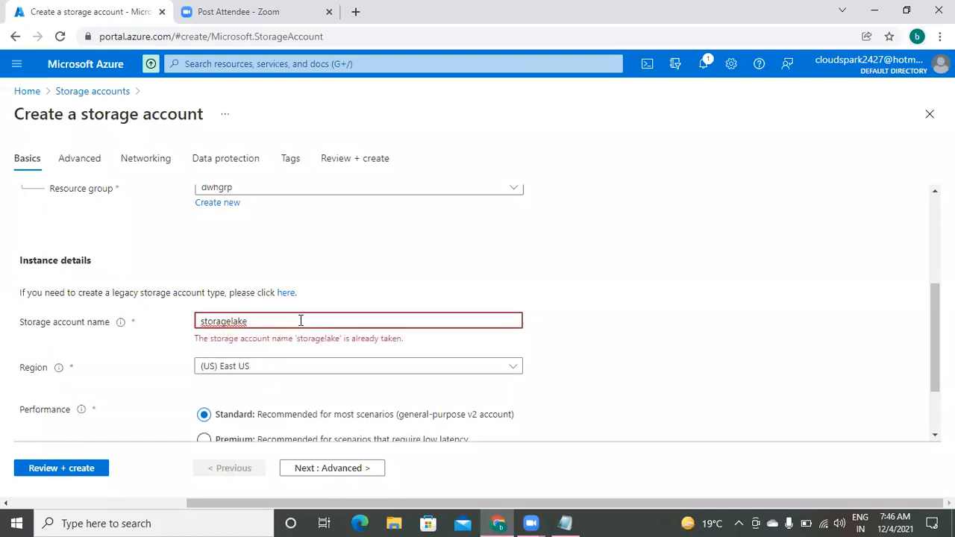
type("101")
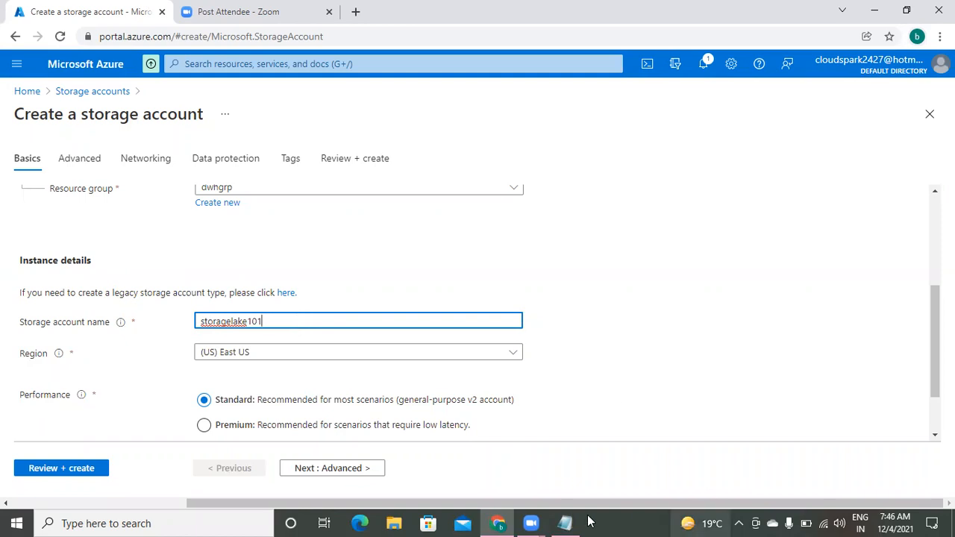
Switch to Notepad and add the line "datalake : storagelake101" below the dashed separator, leaving one blank line between them
left_click(565, 522)
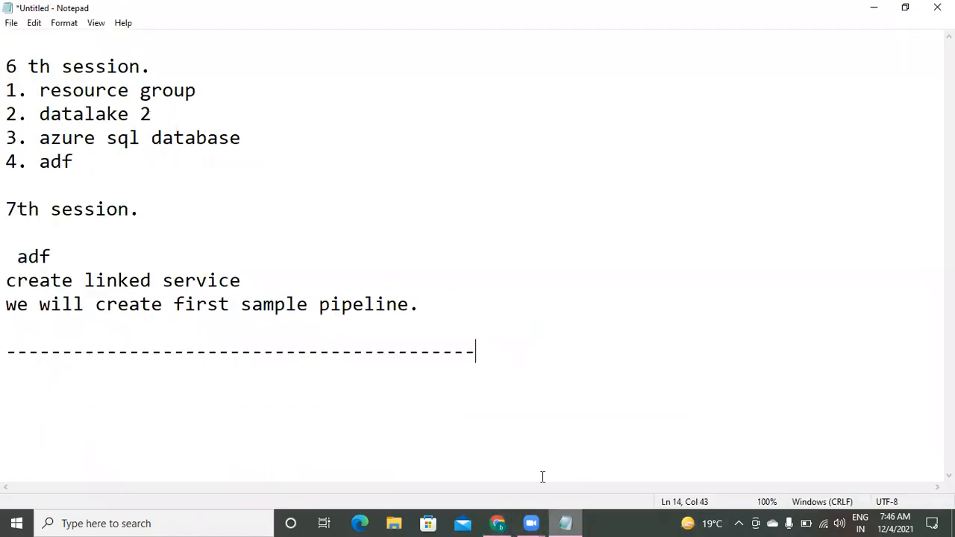
key("Return")
key("Return")
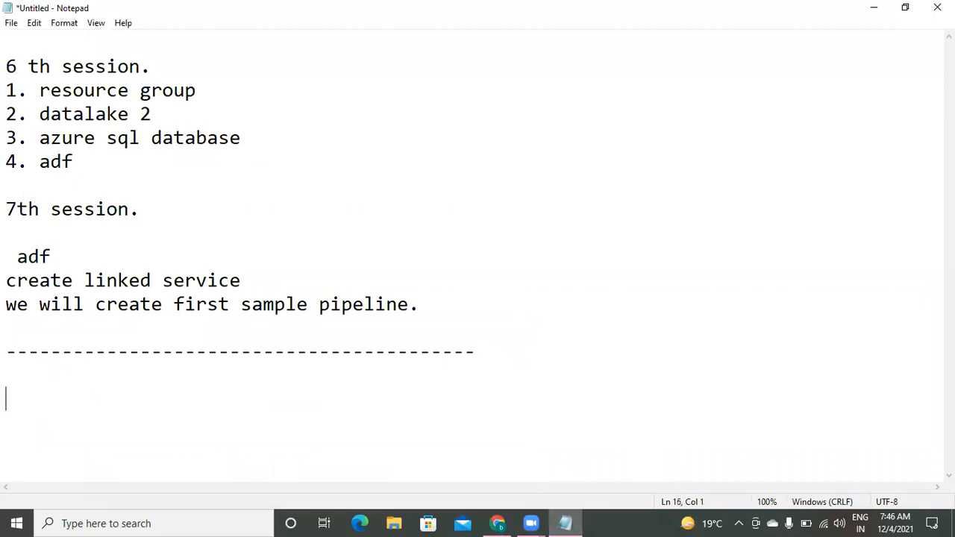
type("datal")
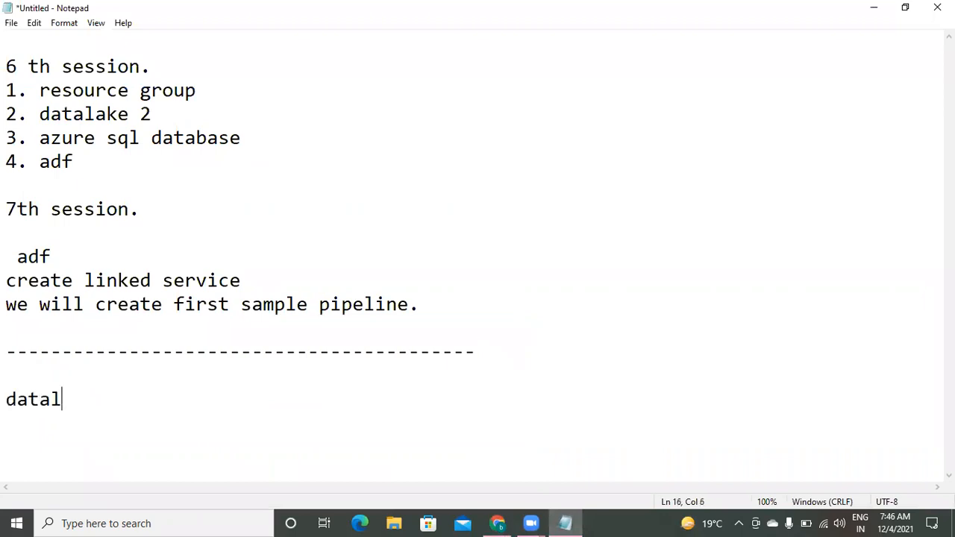
type("ake : sto")
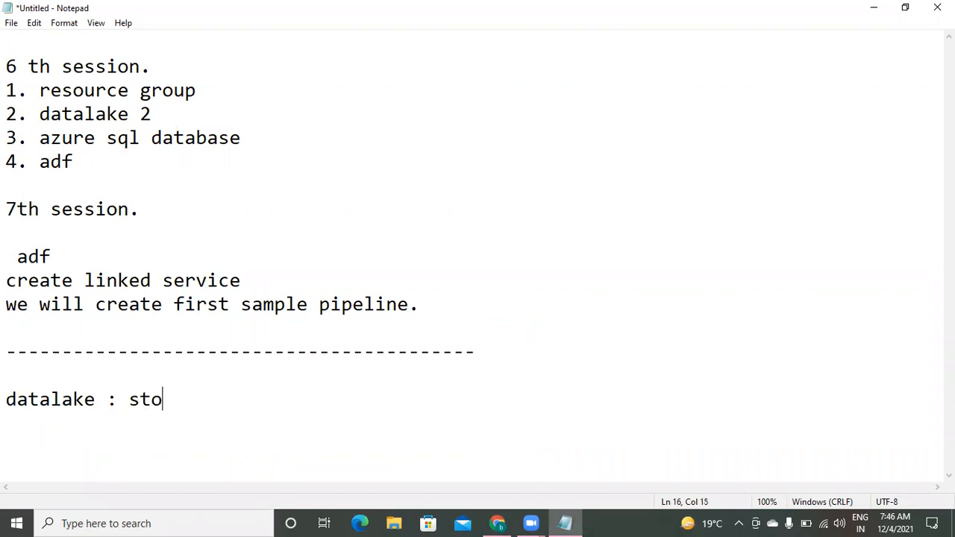
type("ragelake")
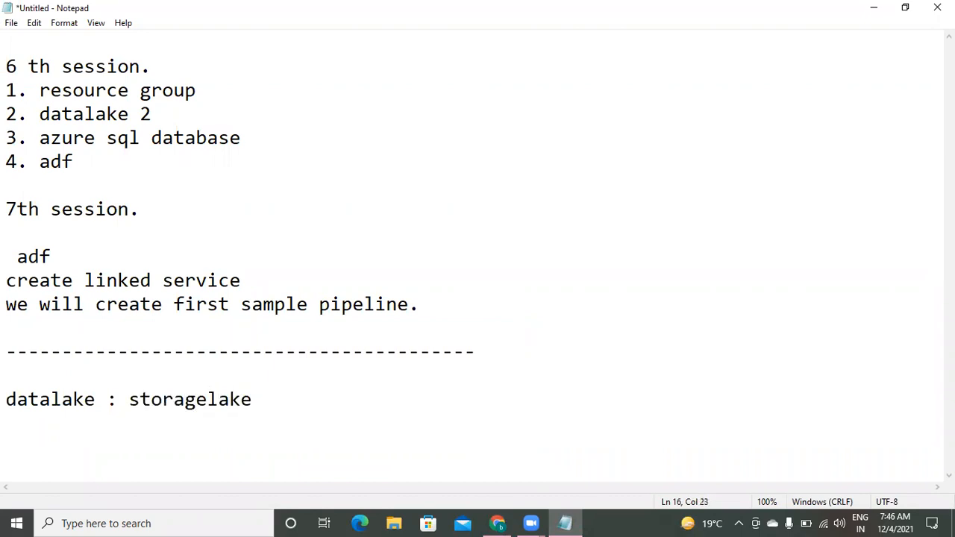
type("101")
key("Return")
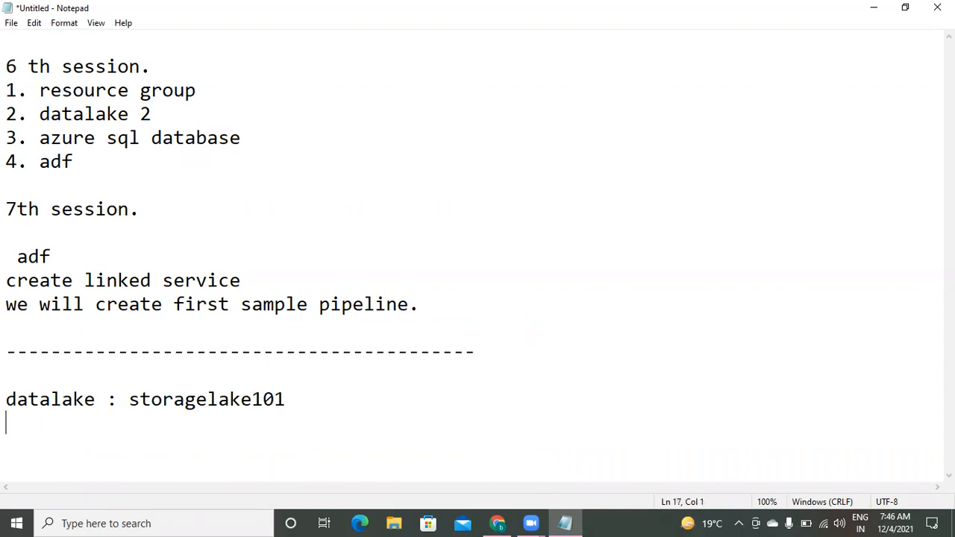
Switch back to Chrome, review the storagelake101 settings with the remaining options at their defaults, and create the storage account
left_click(497, 523)
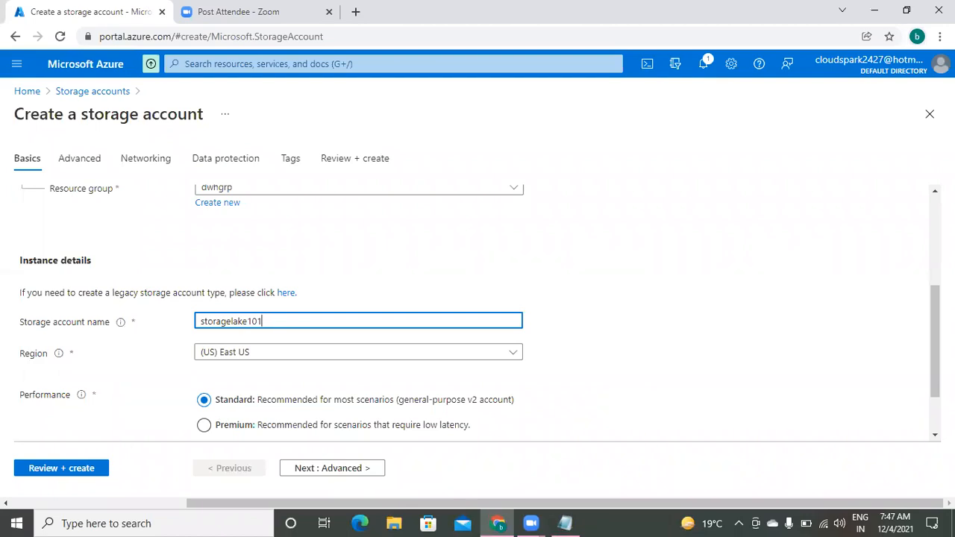
scroll(935, 418, "down", 1)
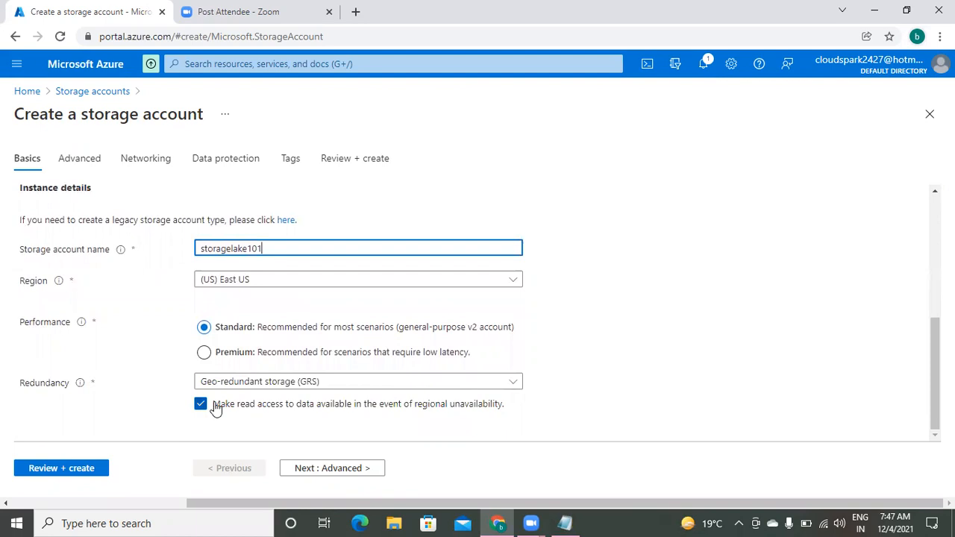
left_click(65, 468)
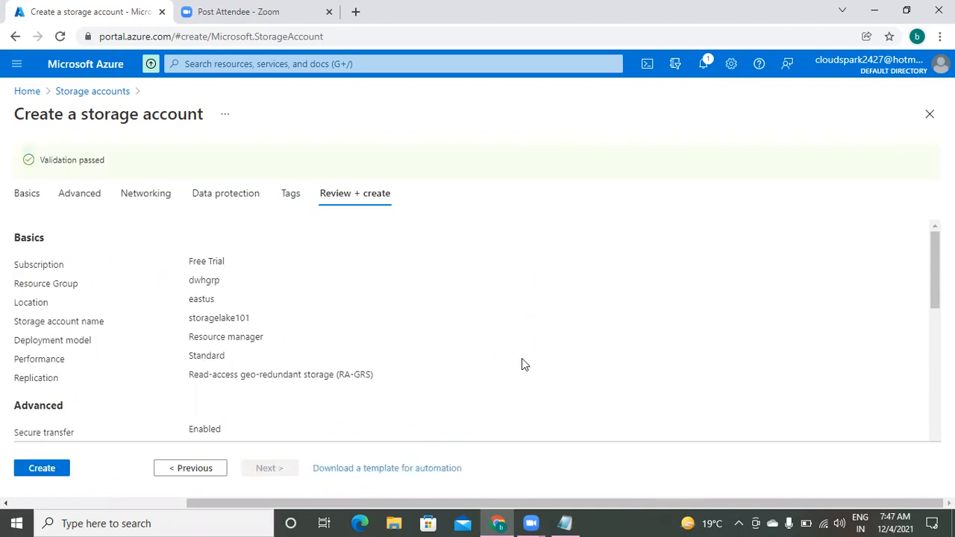
left_click(43, 468)
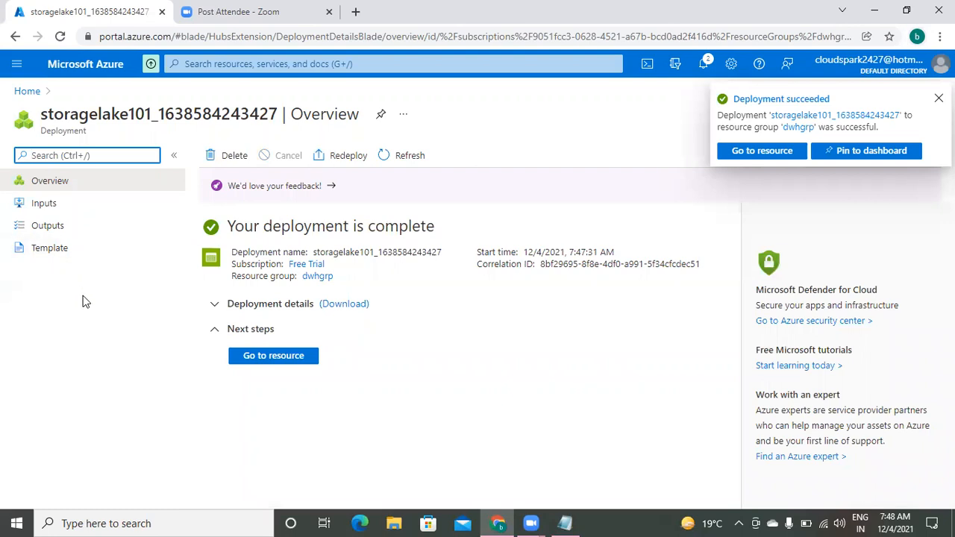
Go to the deployed storagelake101 resource and open its list of containers
left_click(295, 361)
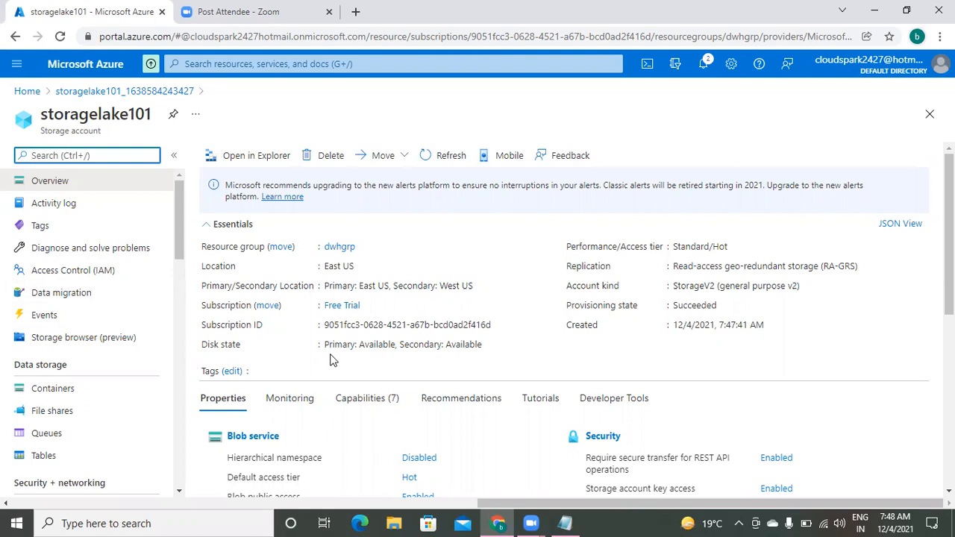
left_click(38, 391)
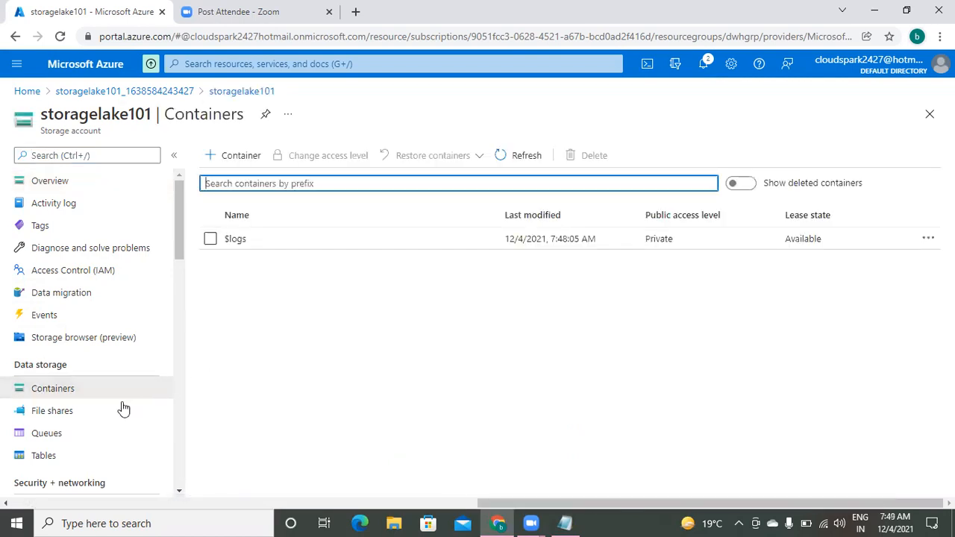
left_click(77, 392)
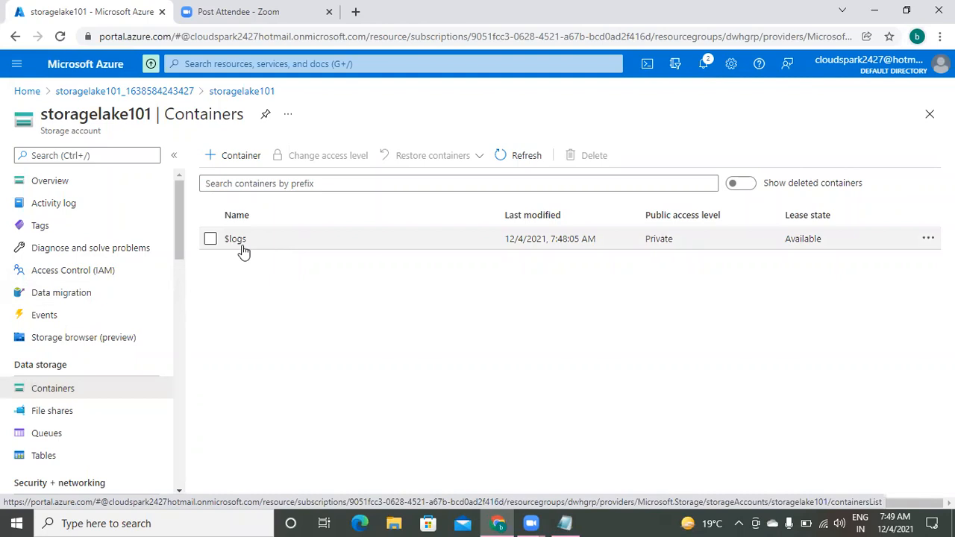
Create a new container named "source" in the storagelake101 storage account
left_click(228, 161)
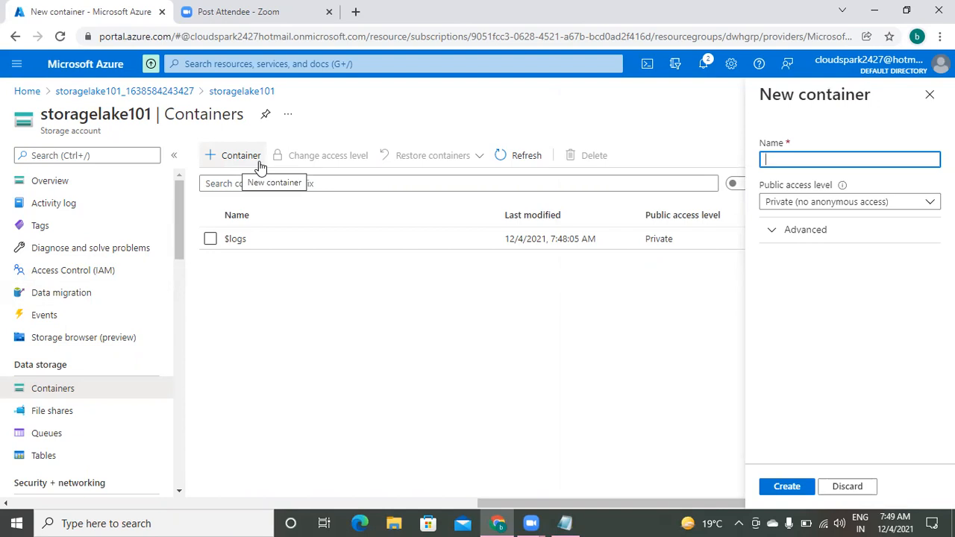
left_click(792, 158)
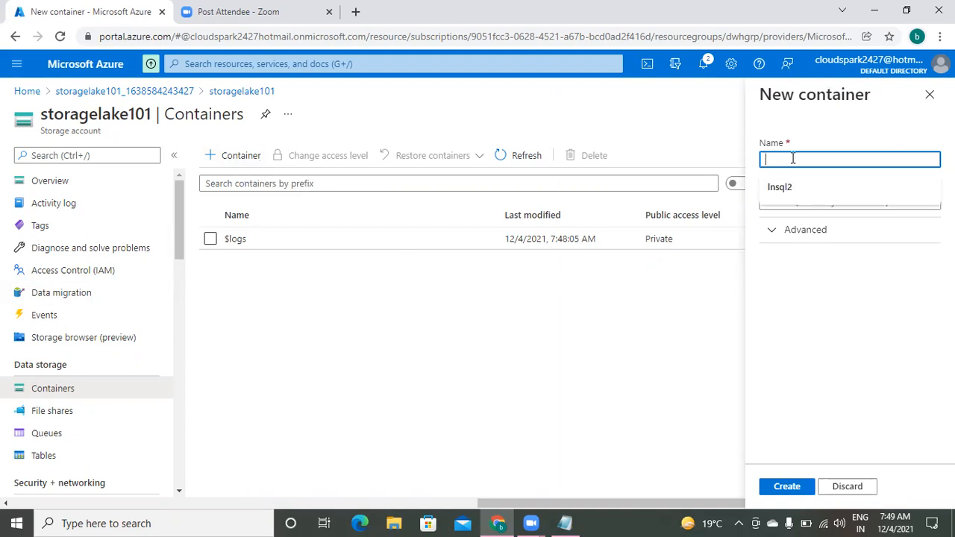
type("source")
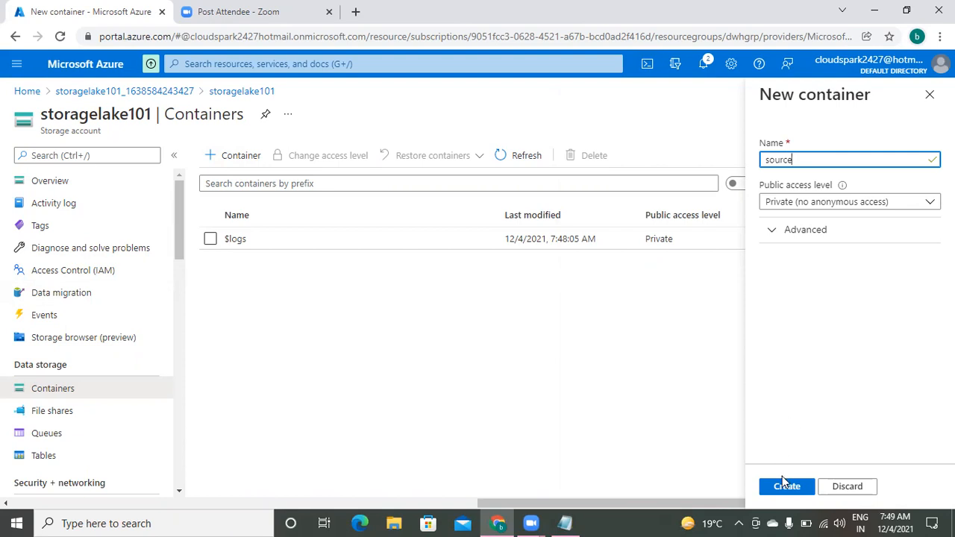
left_click(786, 487)
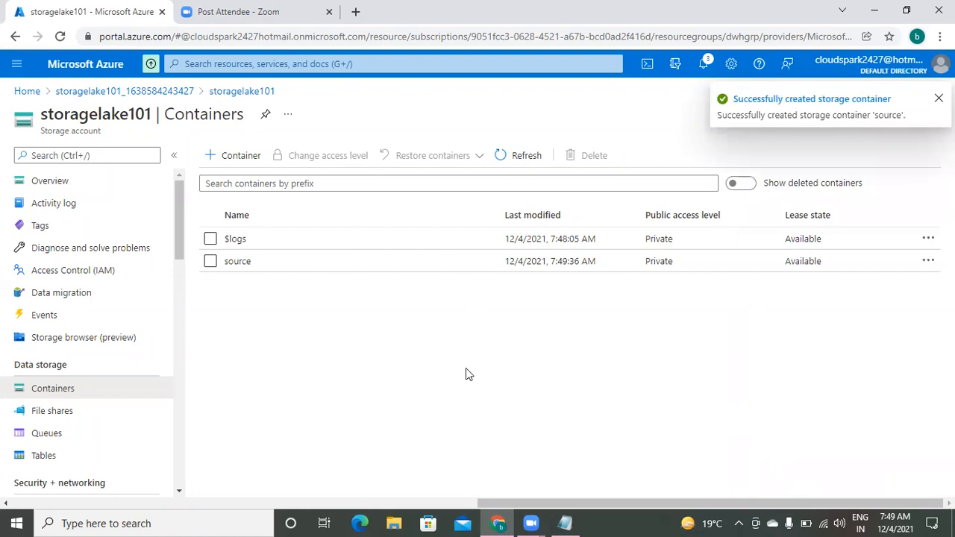
Create another container named "target" in the same storage account
left_click(237, 158)
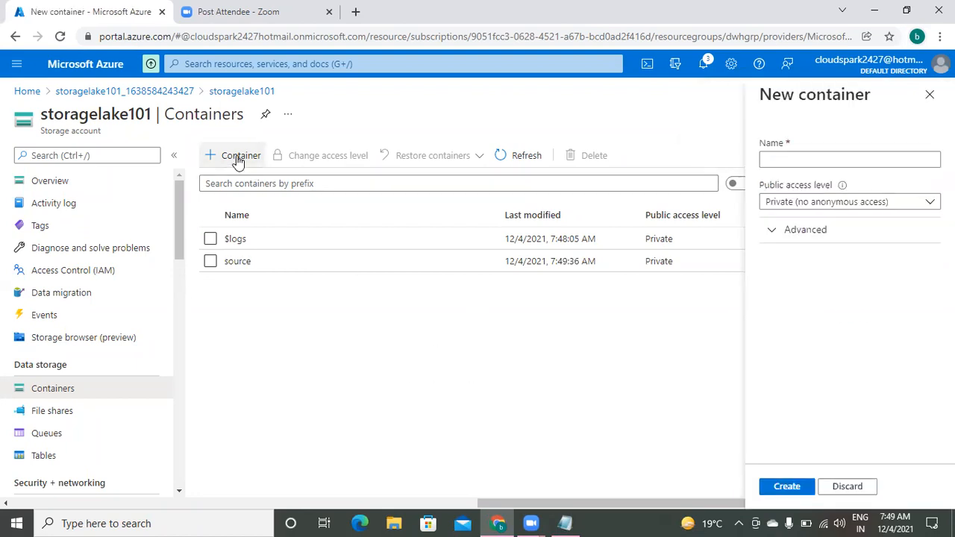
left_click(784, 158)
type("target")
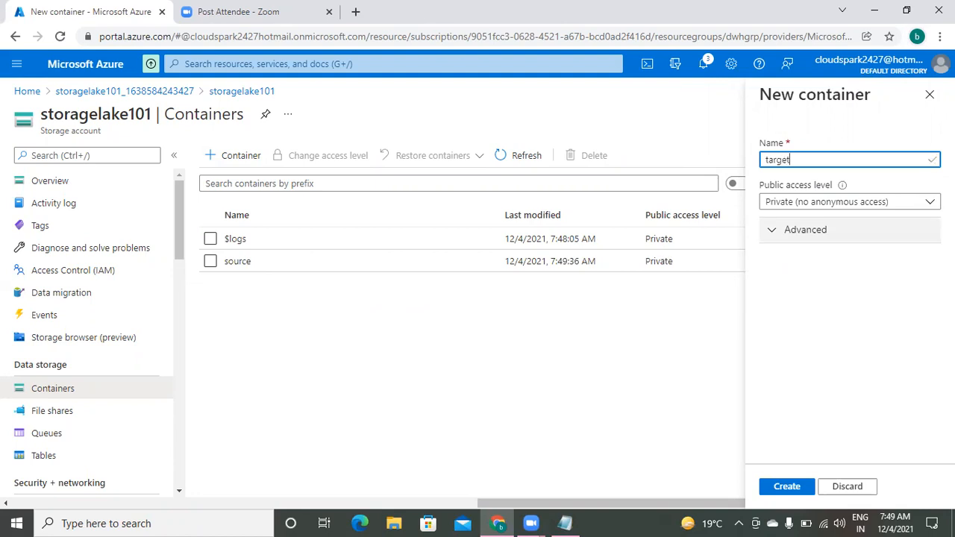
left_click(787, 487)
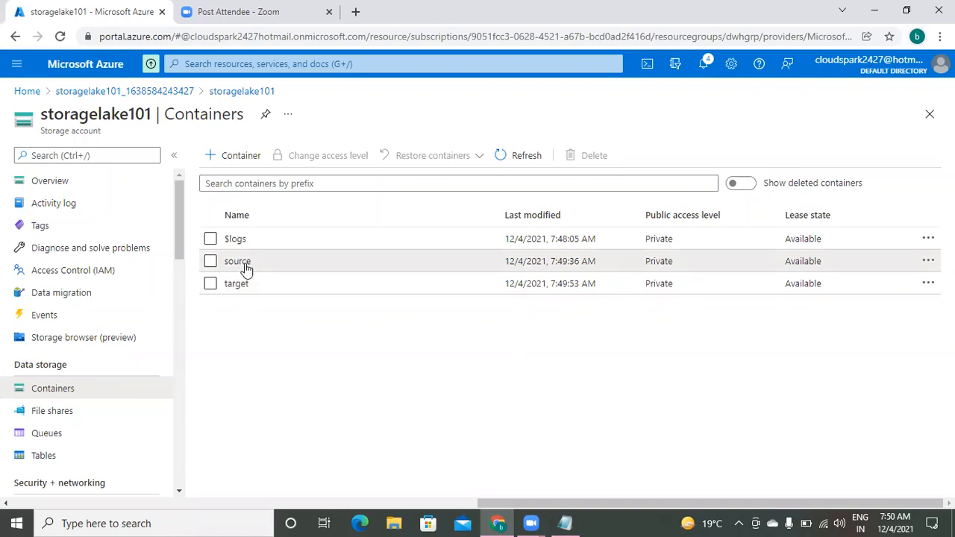
Open the source container and upload the emp text file from the Desktop's bharat folder into it
left_click(241, 262)
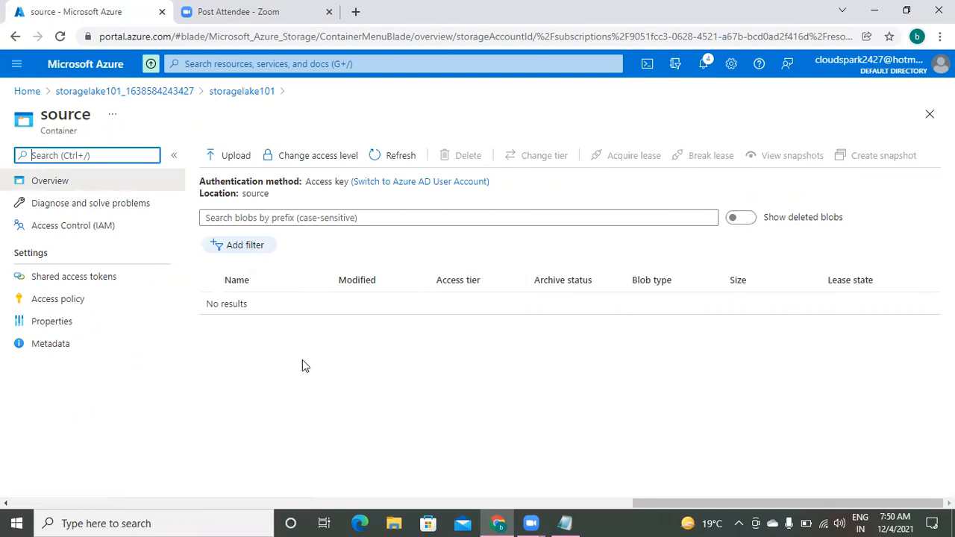
left_click(236, 156)
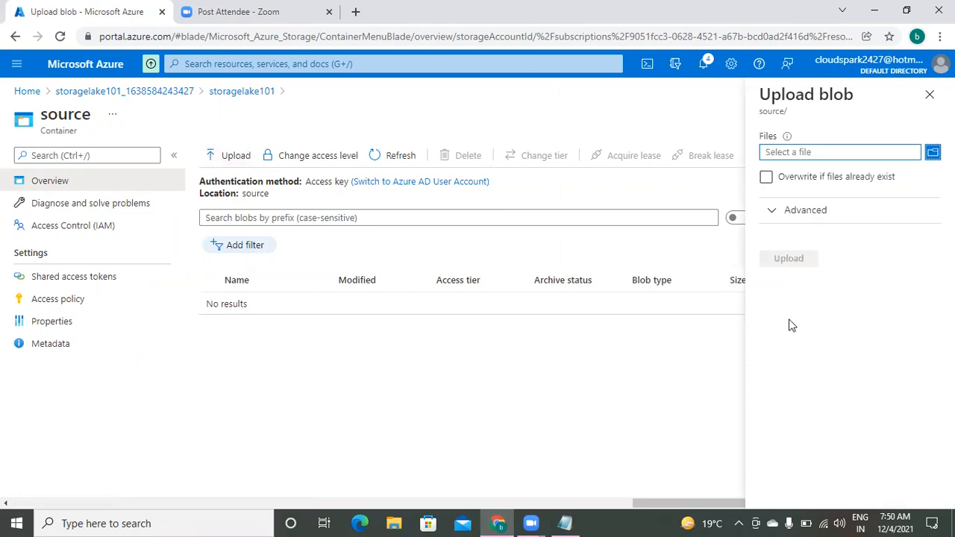
left_click(842, 153)
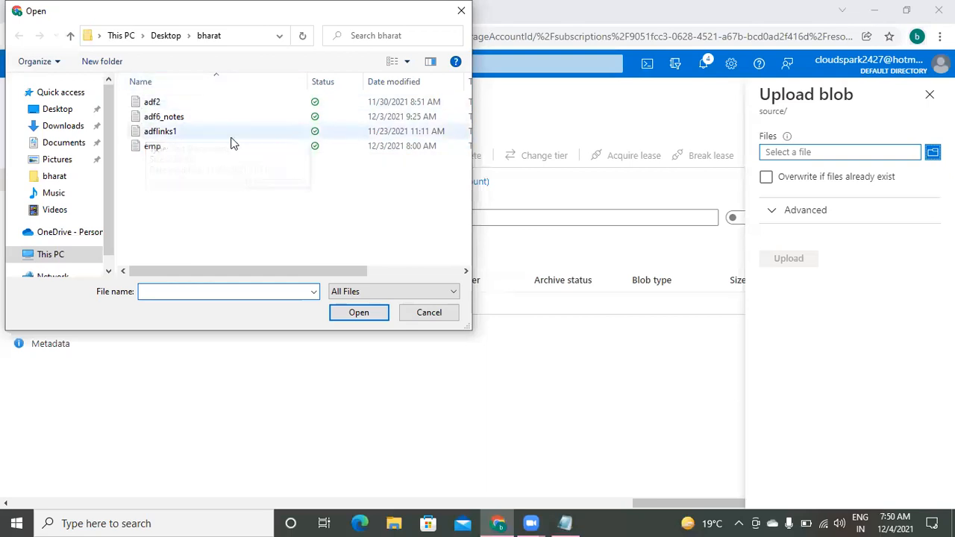
left_click(152, 152)
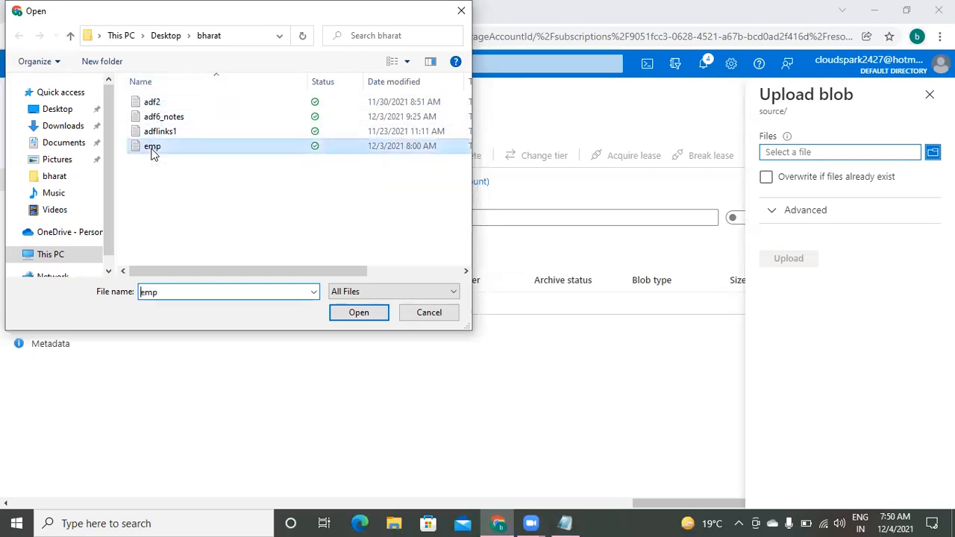
left_click(358, 312)
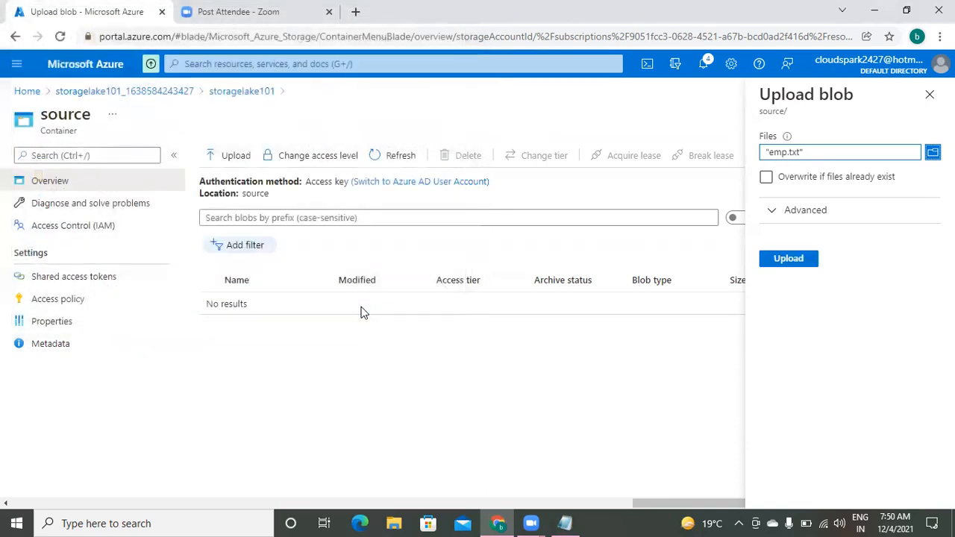
left_click(797, 260)
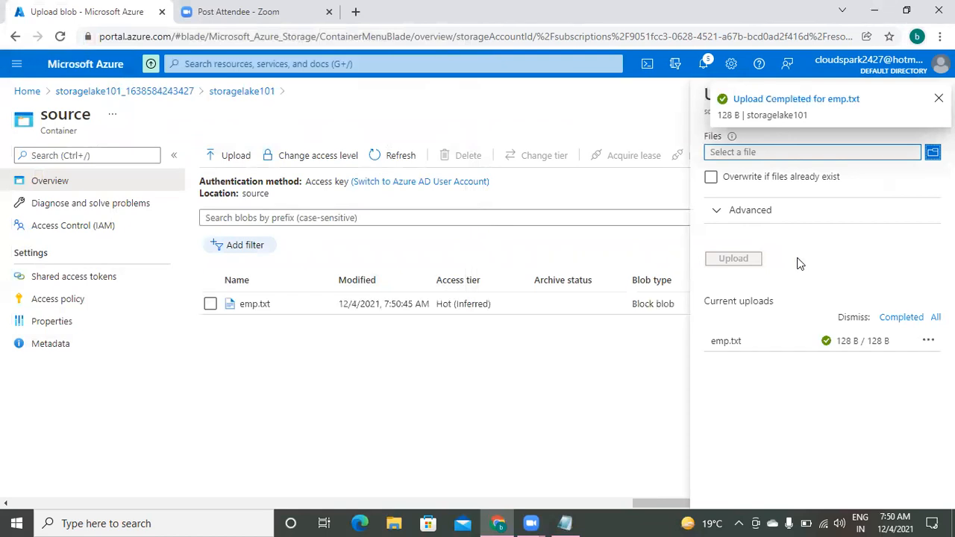
Open the emp text file from the Desktop's bharat folder in Notepad, examine its columns and records, and close it
left_click(172, 522)
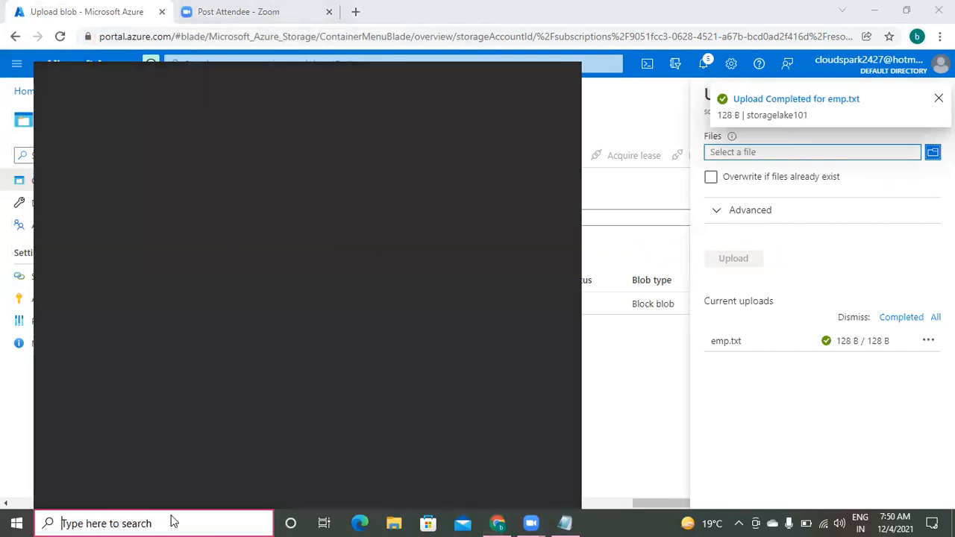
type("notepad")
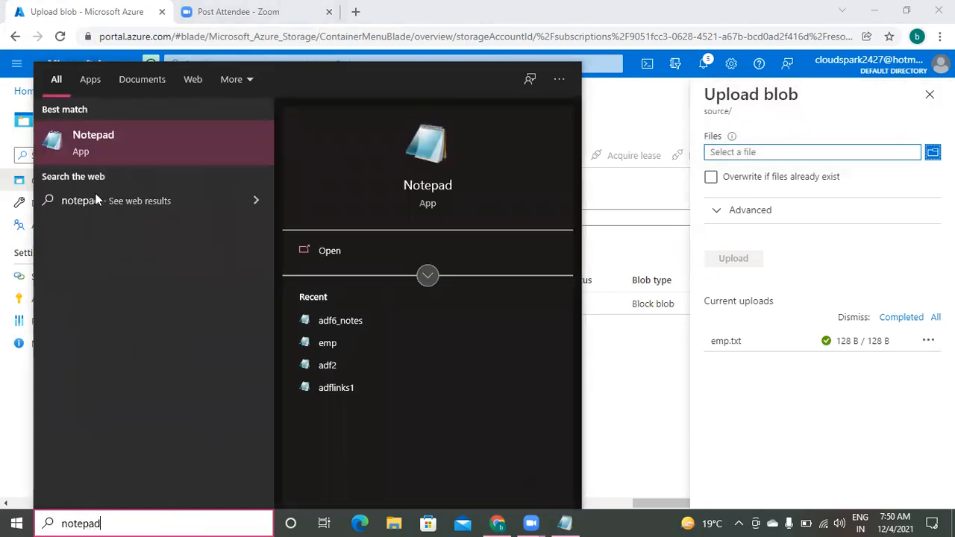
left_click(134, 157)
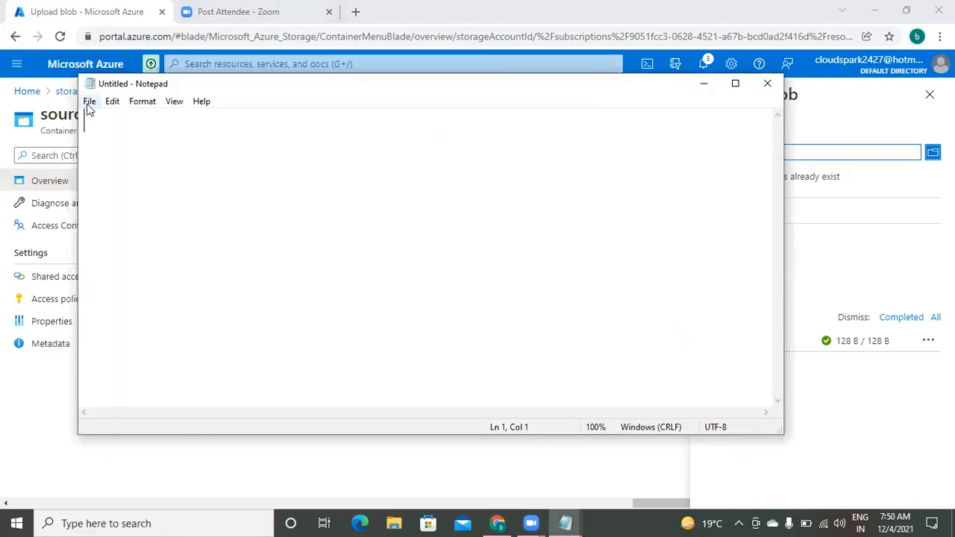
left_click(89, 102)
left_click(117, 149)
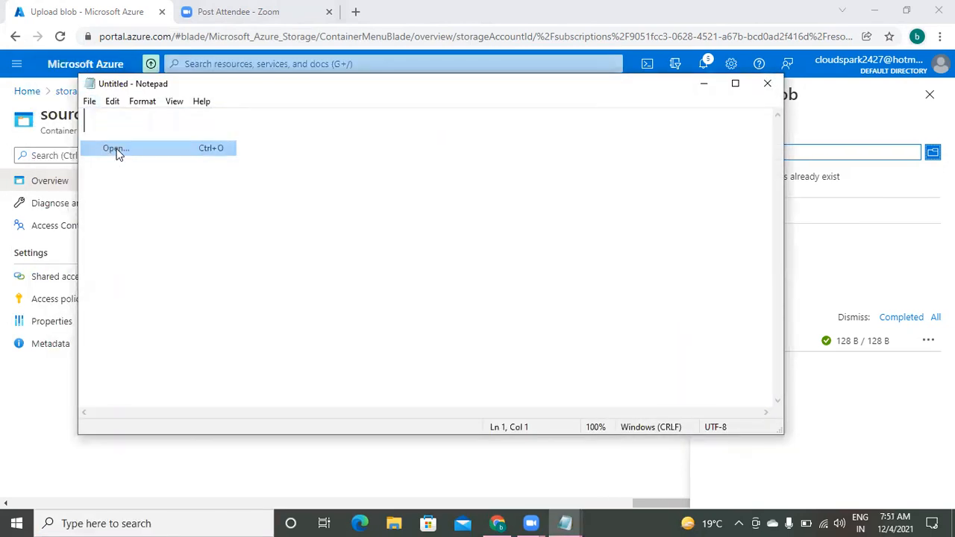
left_click(261, 255)
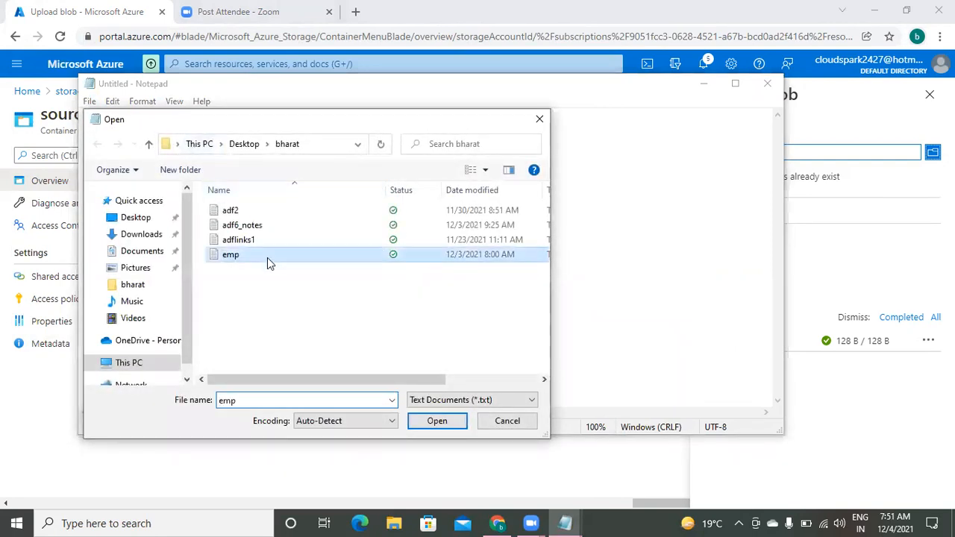
left_click(436, 421)
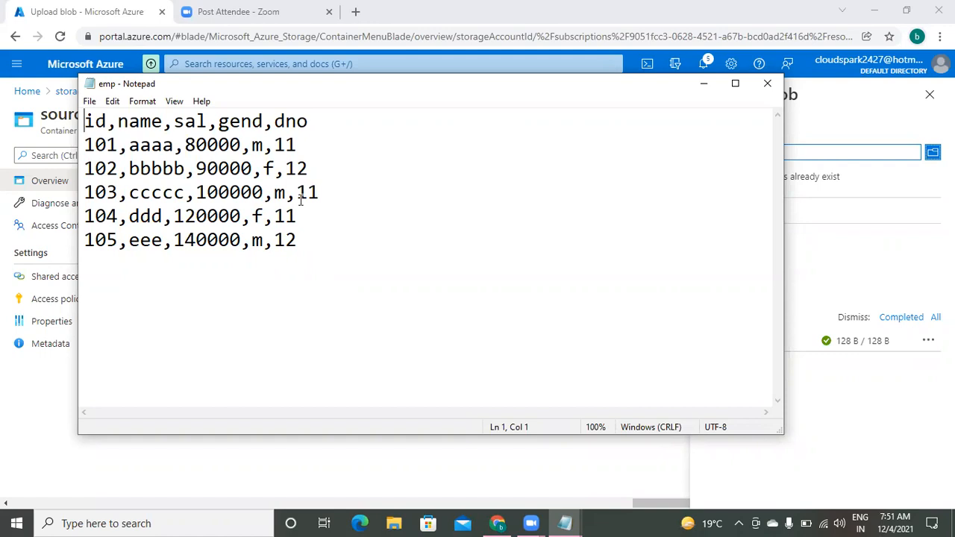
left_click(317, 244)
left_click(768, 85)
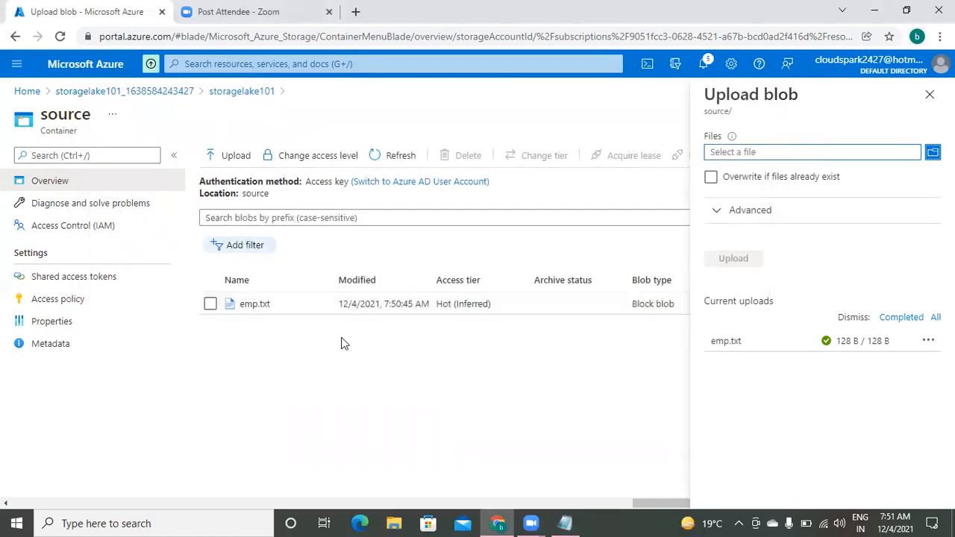
Return from the source container to the storagelake101 container list and review the containers
left_click(235, 96)
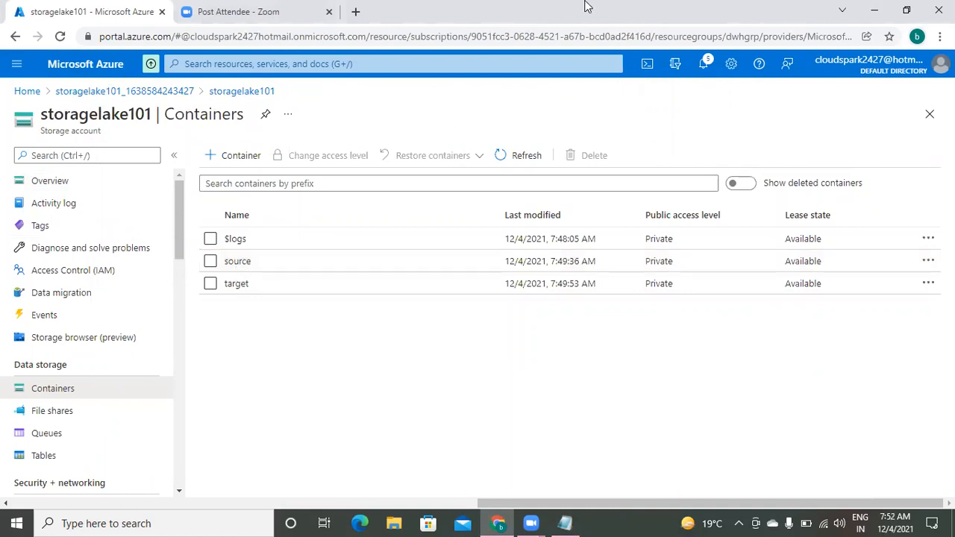
left_click(618, 11)
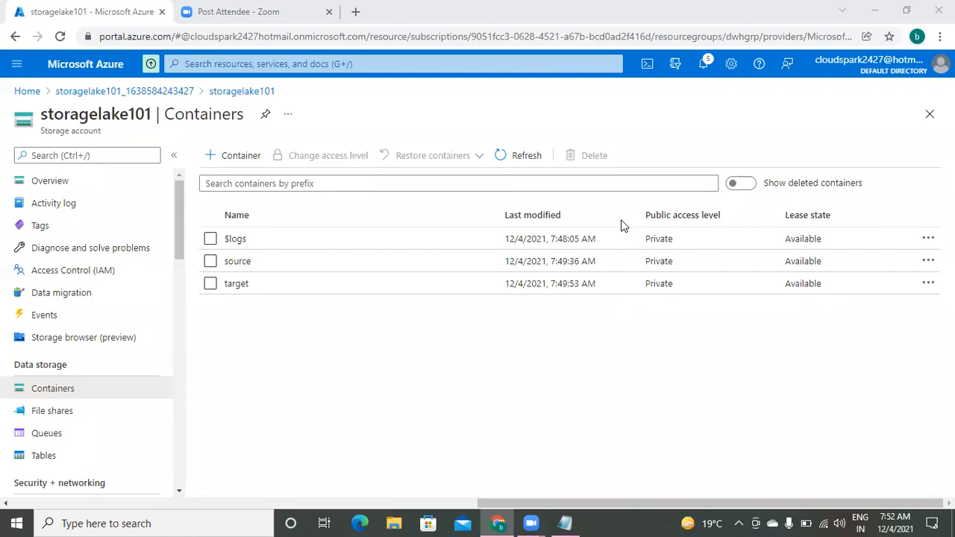
left_click(460, 346)
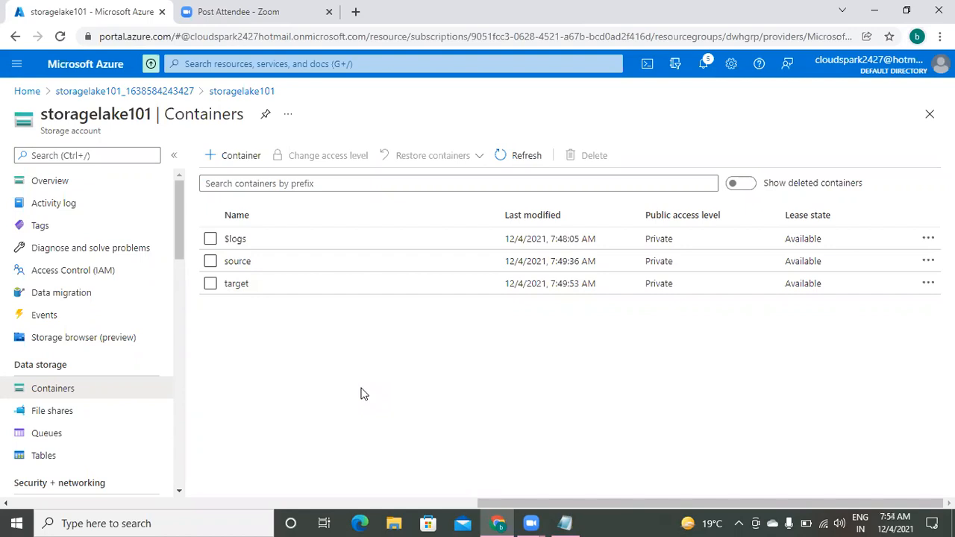
In the Notepad session notes, add the line "two containers: 1. source 2. target" beneath the datalake entry
left_click(565, 523)
left_click(300, 399)
key("Return")
type("w")
key("BackSpace")
type("two conta")
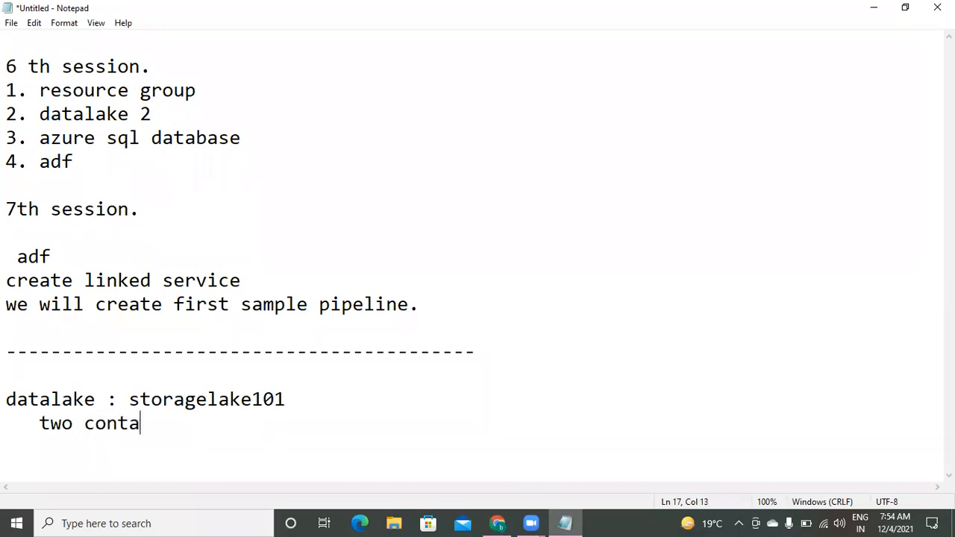
type("iners.")
key("BackSpace")
key("BackSpace")
type(": 1. ")
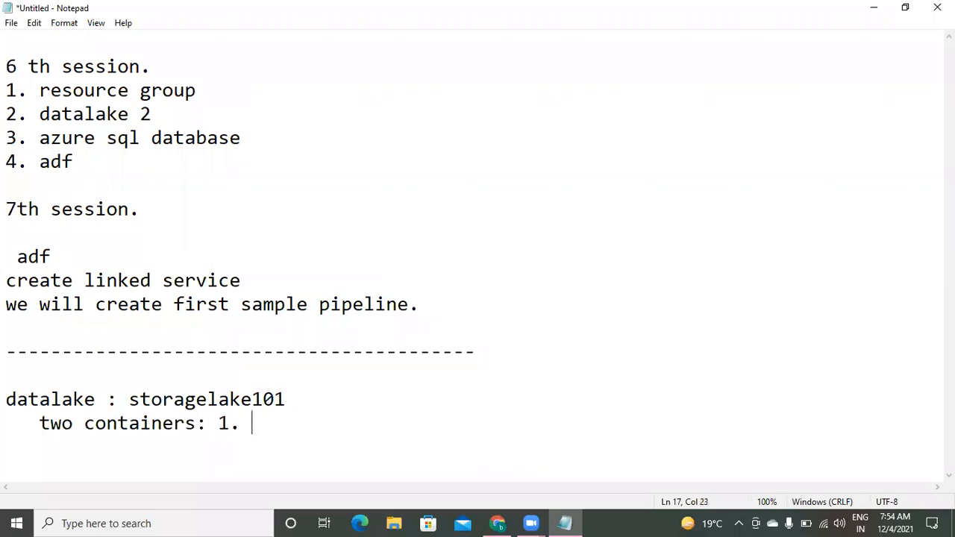
type("sorc")
key("BackSpace")
key("BackSpace")
type("urce ")
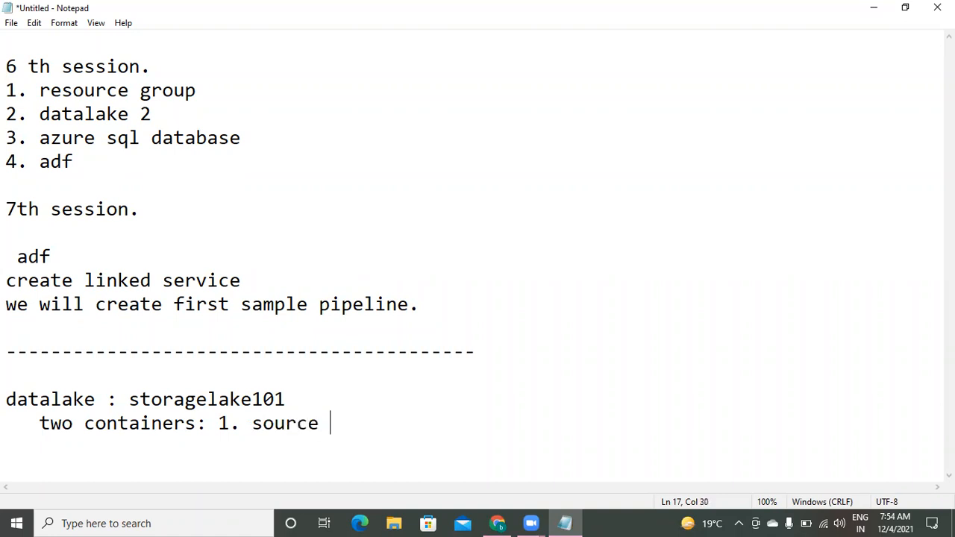
type("2. target")
key("Return")
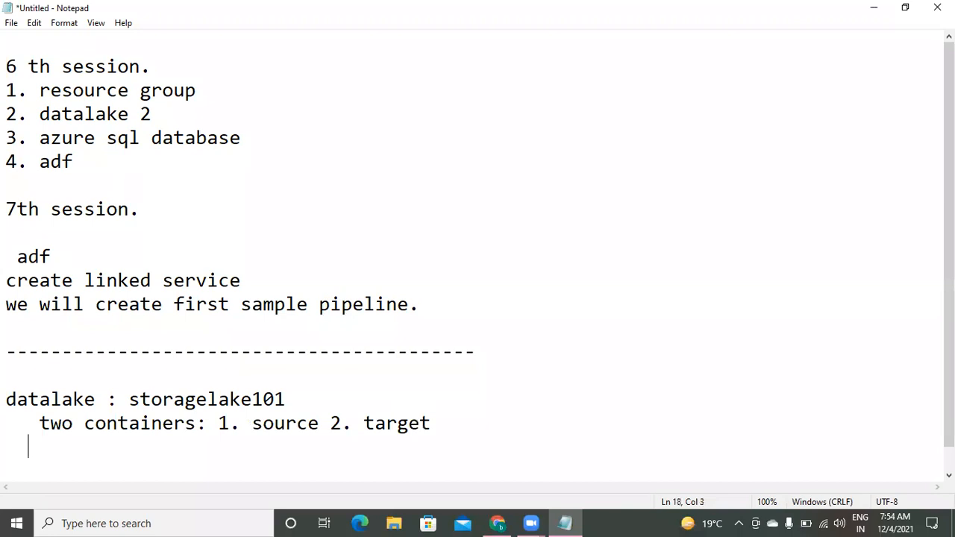
Add the note "1. source container has a file." under the containers line and finish the section with a dashed separator
type("1. sou")
type("ce")
key("BackSpace")
key("BackSpace")
key("BackSpace")
type("rce container has a file.")
key("Return")
type("--------------------------------------------")
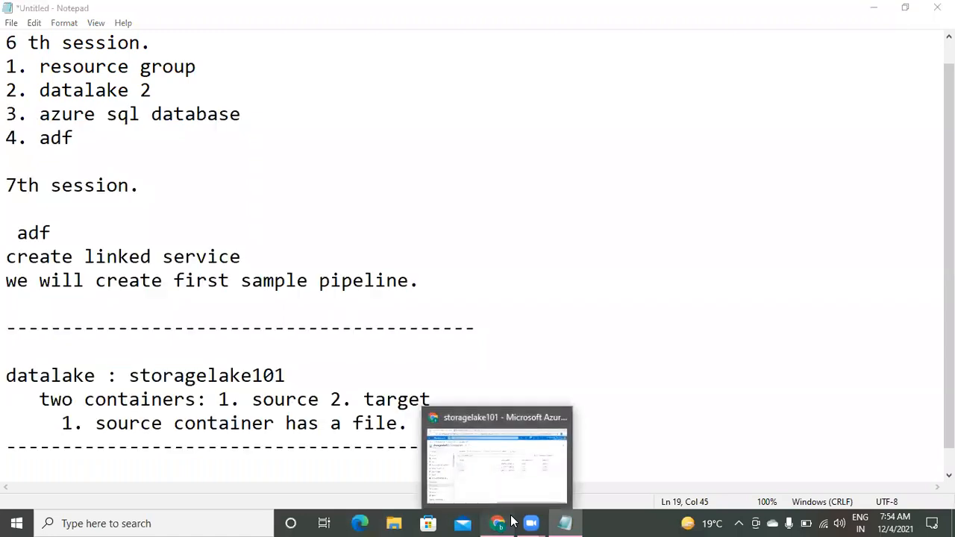
Switch to the Azure portal in Chrome, open the adfaselt data factory from the dwhgrp resource group, and launch Azure Data Factory Studio
left_click(512, 520)
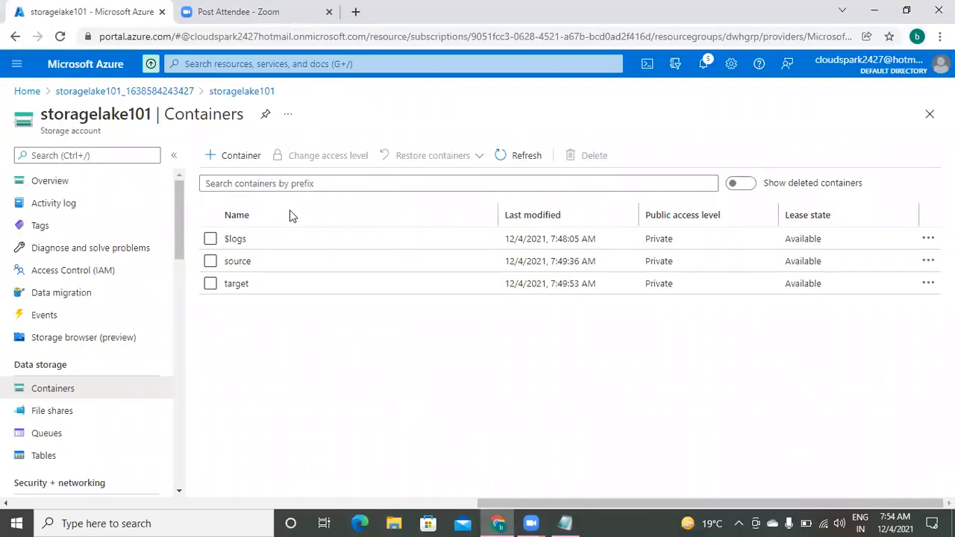
left_click(28, 91)
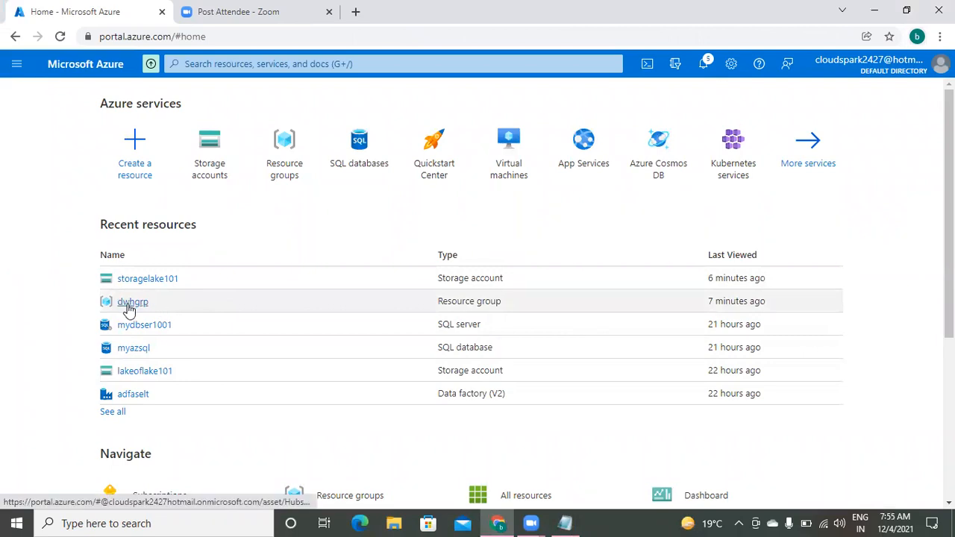
mouse_move(128, 309)
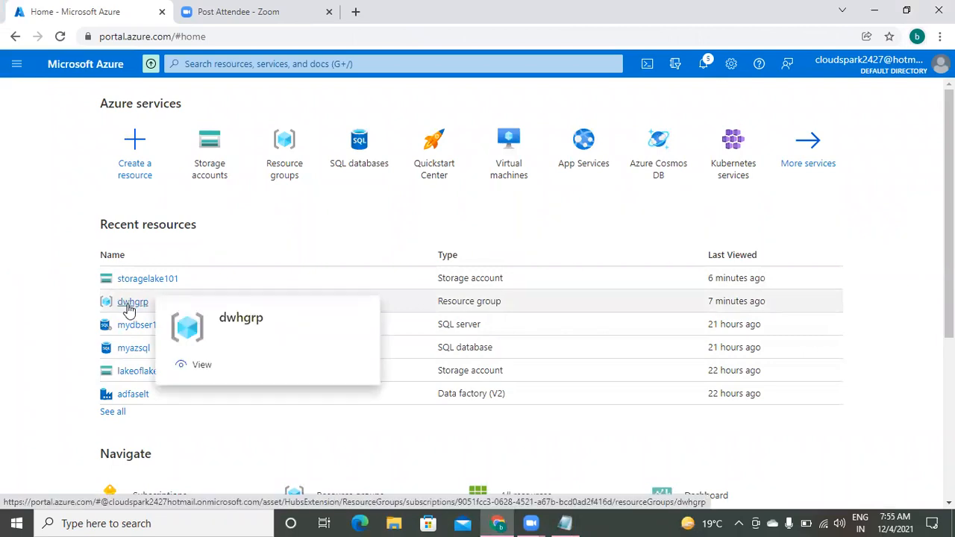
left_click(128, 309)
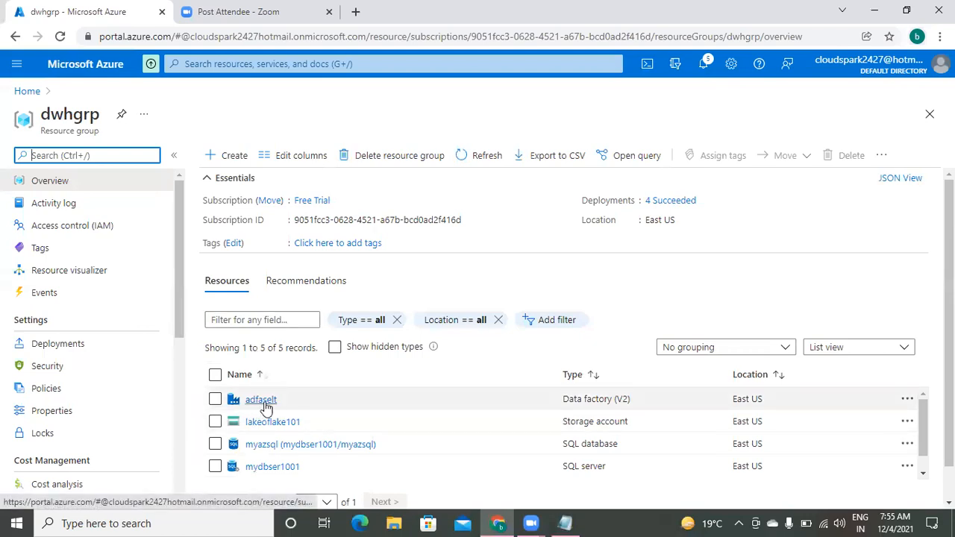
mouse_move(264, 407)
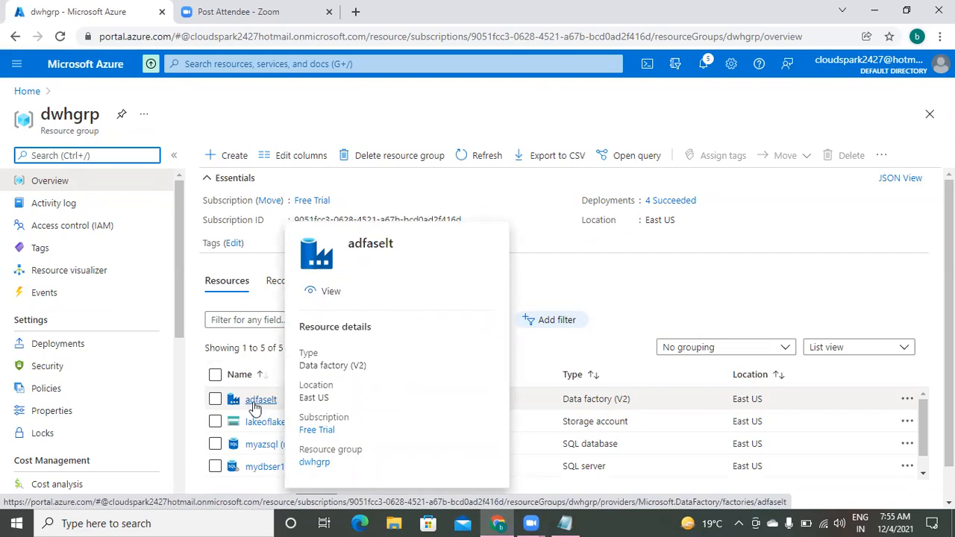
left_click(255, 408)
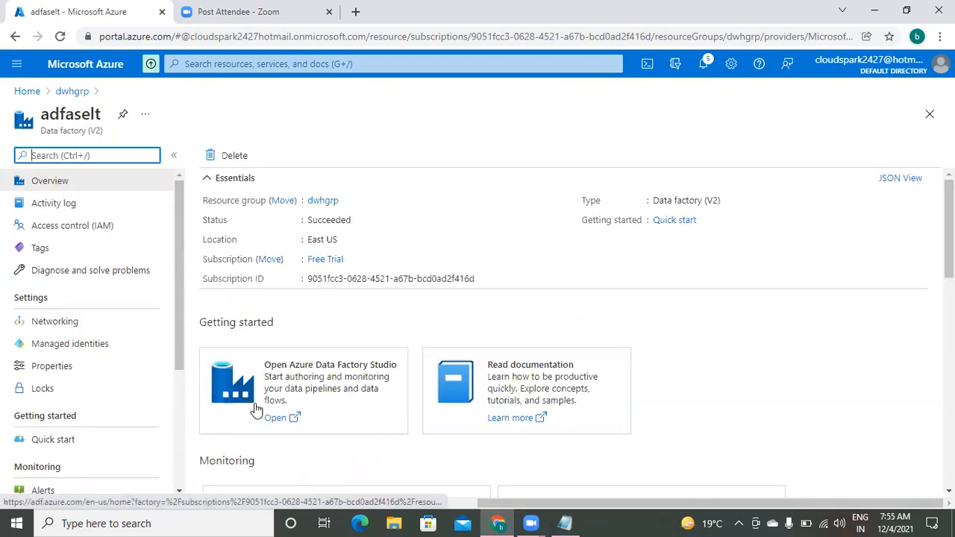
left_click(316, 384)
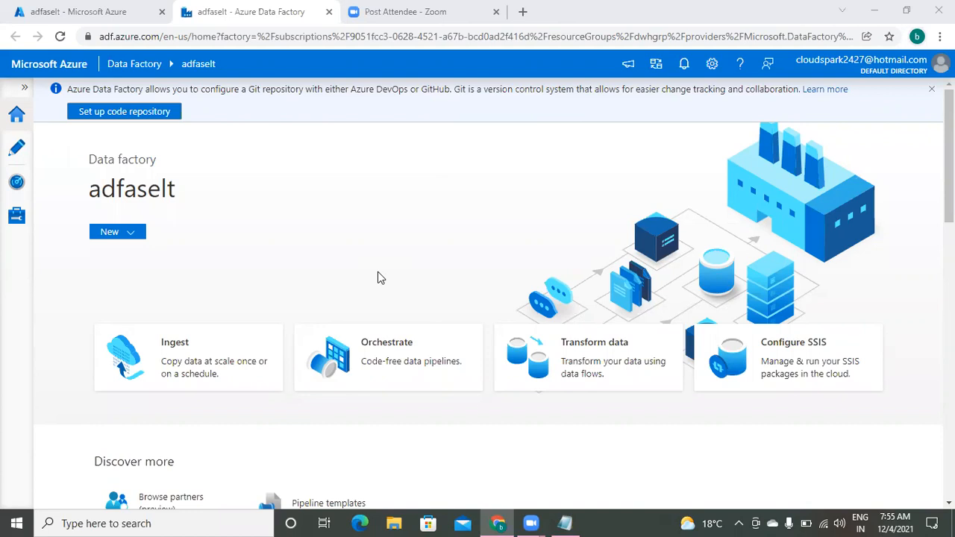
In the Notepad notes, add "task : copy file from source container to target container." below the dashed separator
left_click(565, 523)
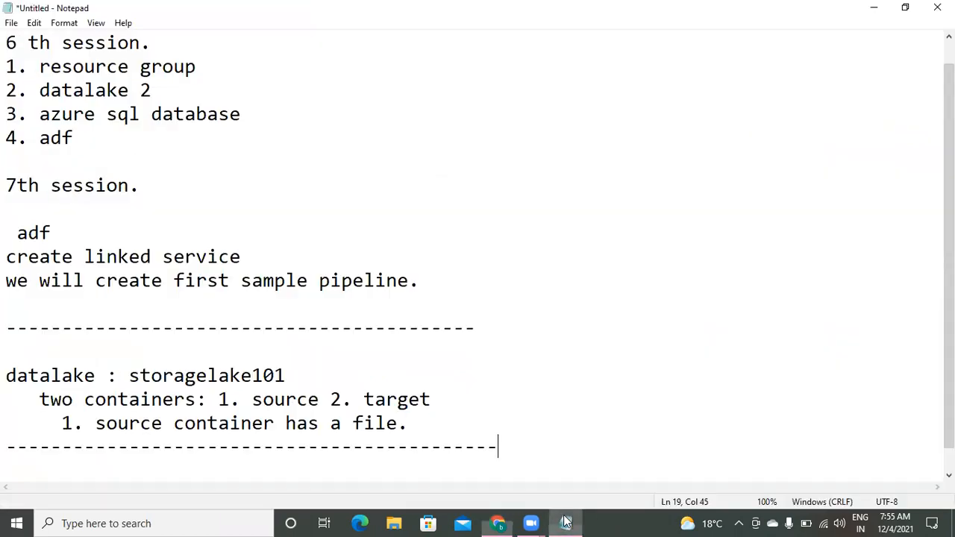
left_click(486, 421)
left_click(527, 445)
key("Return")
type("task : copy file from  source container to ta")
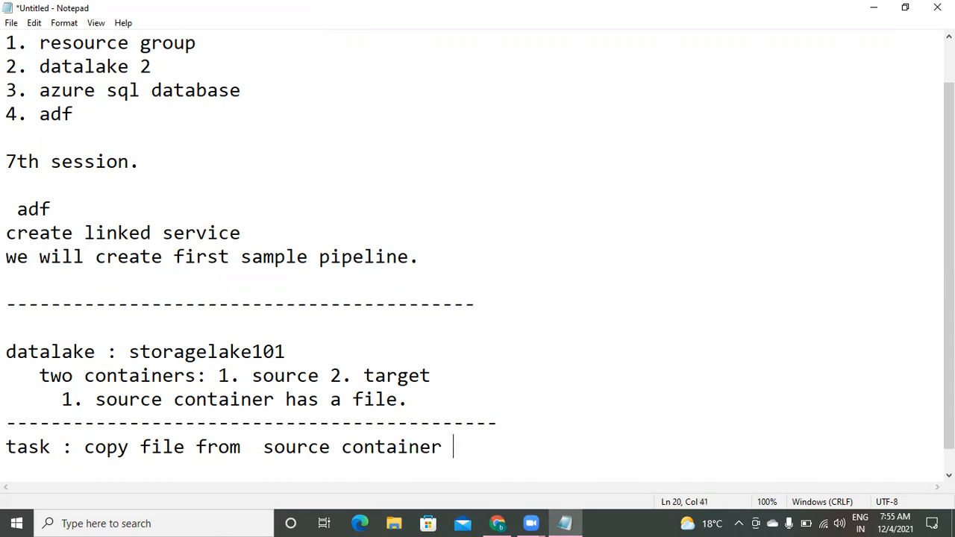
type("rg")
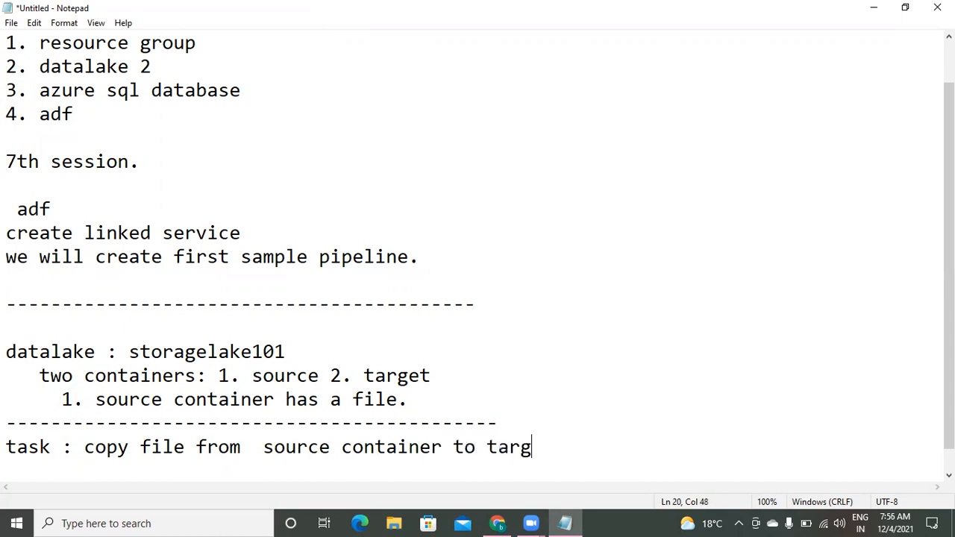
type("et container.")
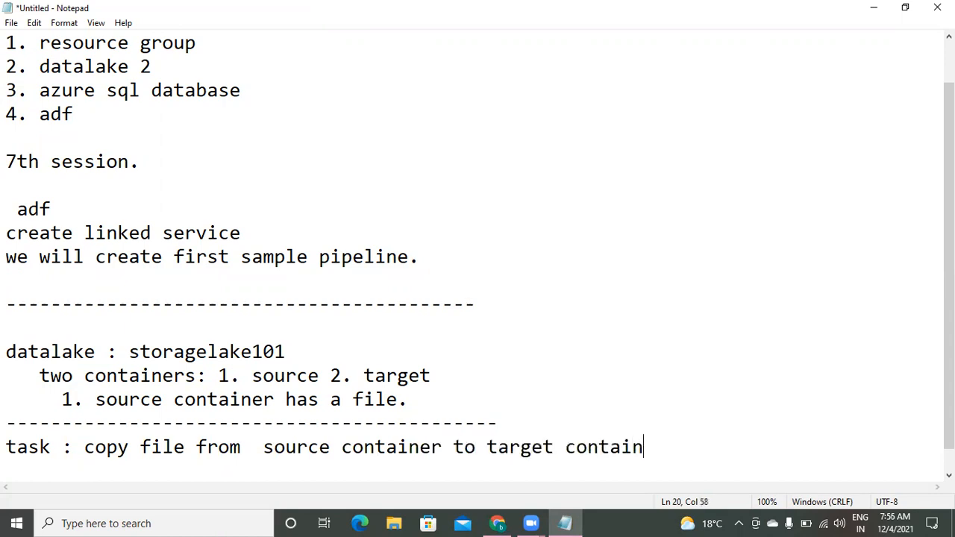
Add blank lines after the task note and write the heading "step1:" two lines below the task
key("Return")
key("Return")
key("Return")
key("Return")
key("Return")
key("Return")
key("Return")
key("Return")
key("Return")
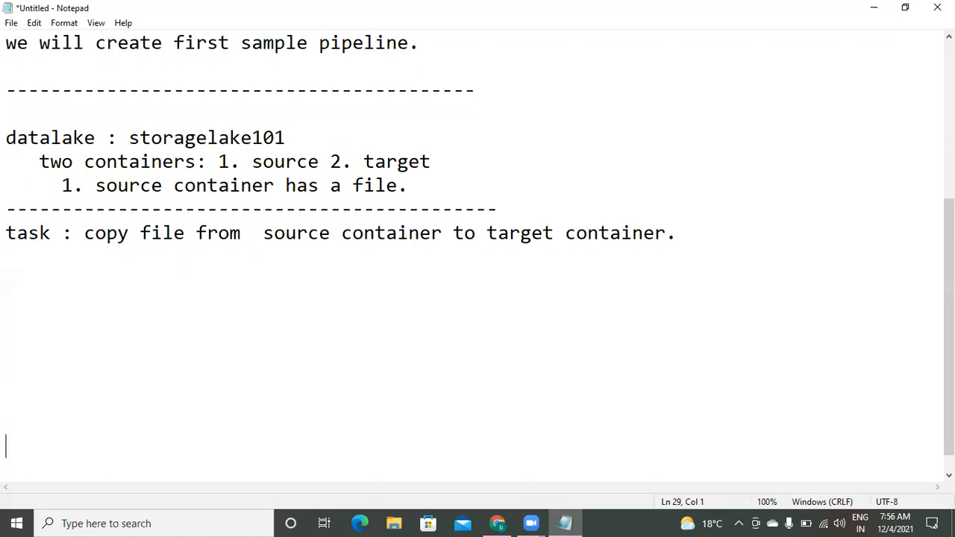
key("Up")
key("Up")
key("Up")
key("Up")
key("Up")
key("Up")
key("Up")
type("step1:")
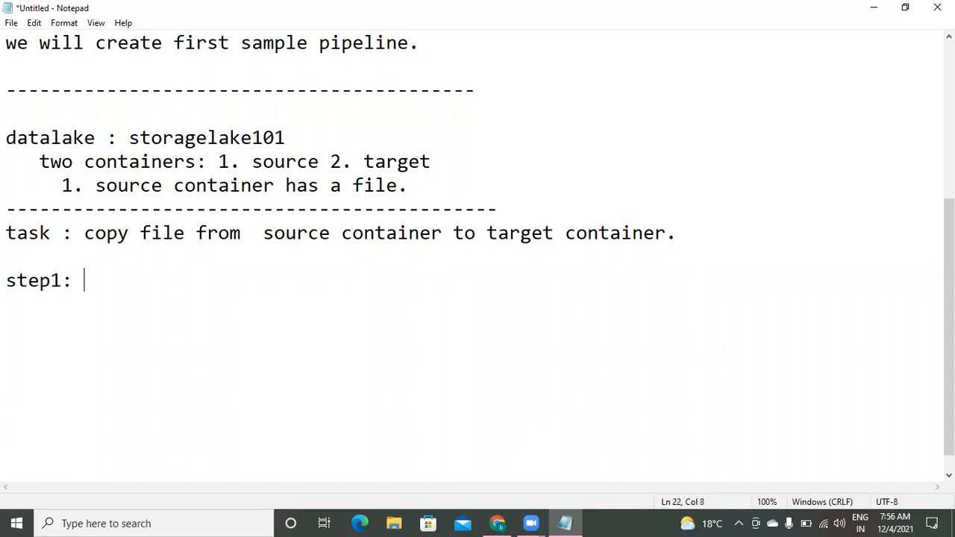
Under the step1 heading, write "create linked service for storage account : storagelake101" and start a new line
key("Return")
type("creae")
key("BackSpace")
type("te  linked")
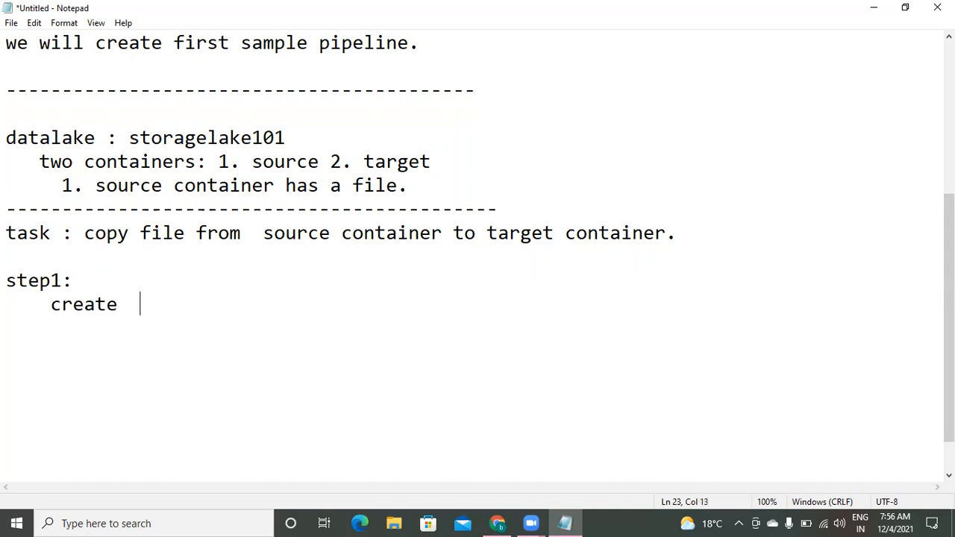
type(" se")
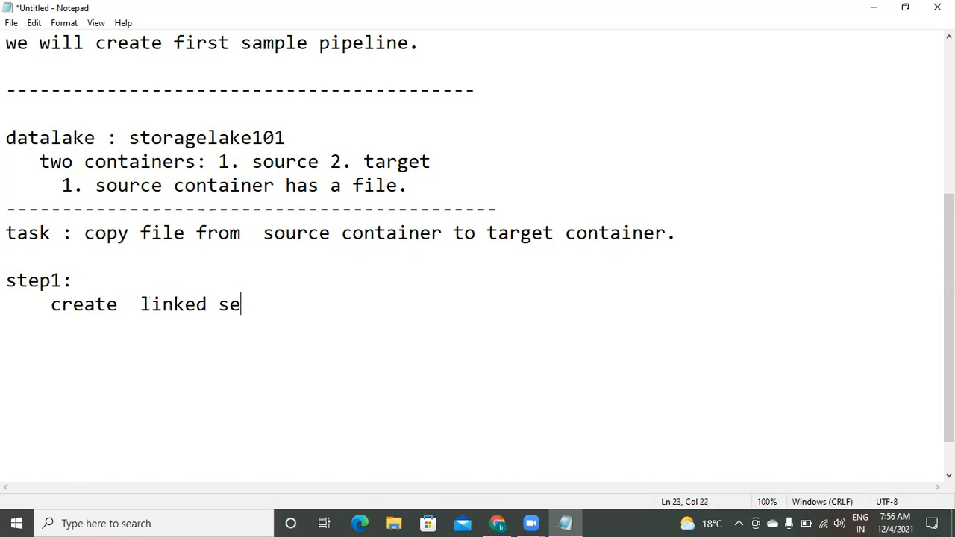
type("rvice fo")
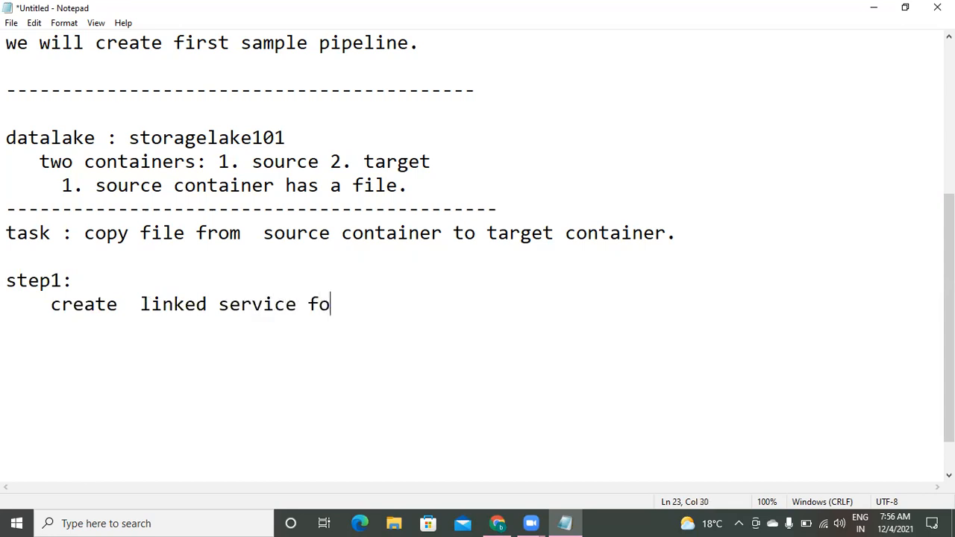
type("r    storage aco")
key("BackSpace")
type("count")
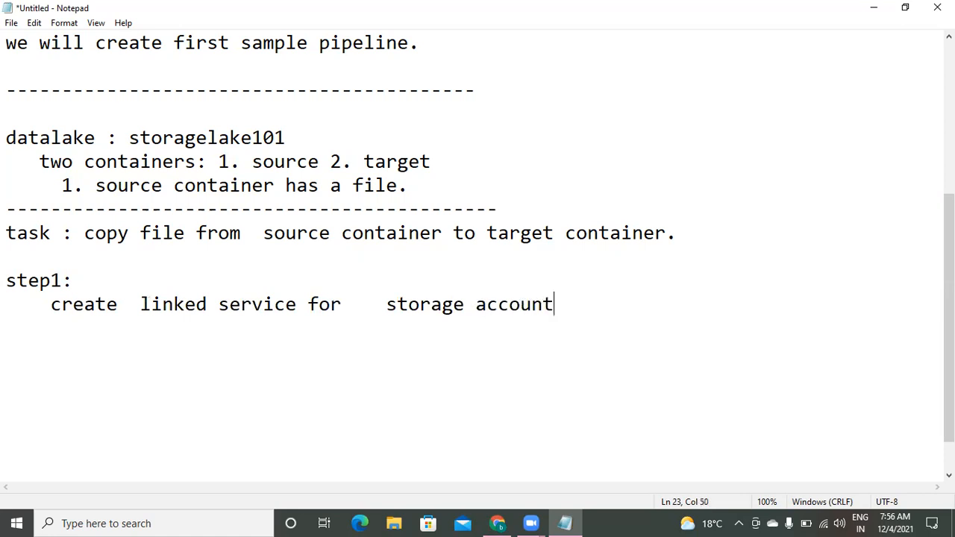
type(" :  storage")
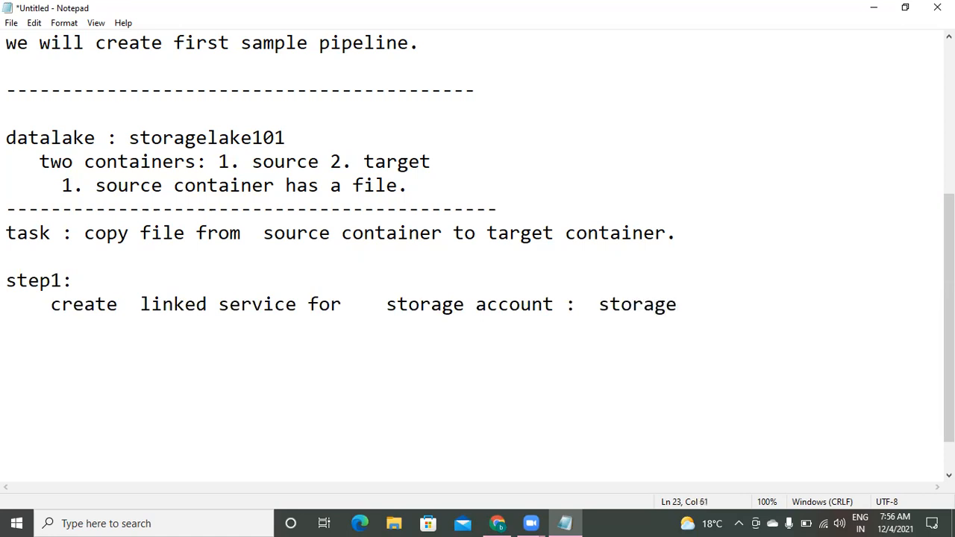
type("lake101")
key("Return")
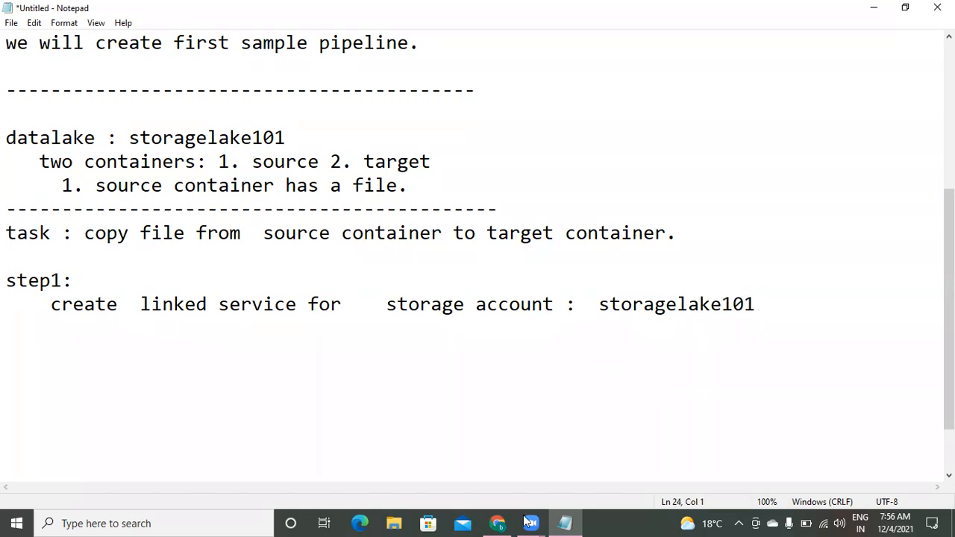
Switch to Azure Data Factory in Chrome and start a new linked service of type Azure Data Lake Storage Gen2, found by searching "data lake"
left_click(497, 462)
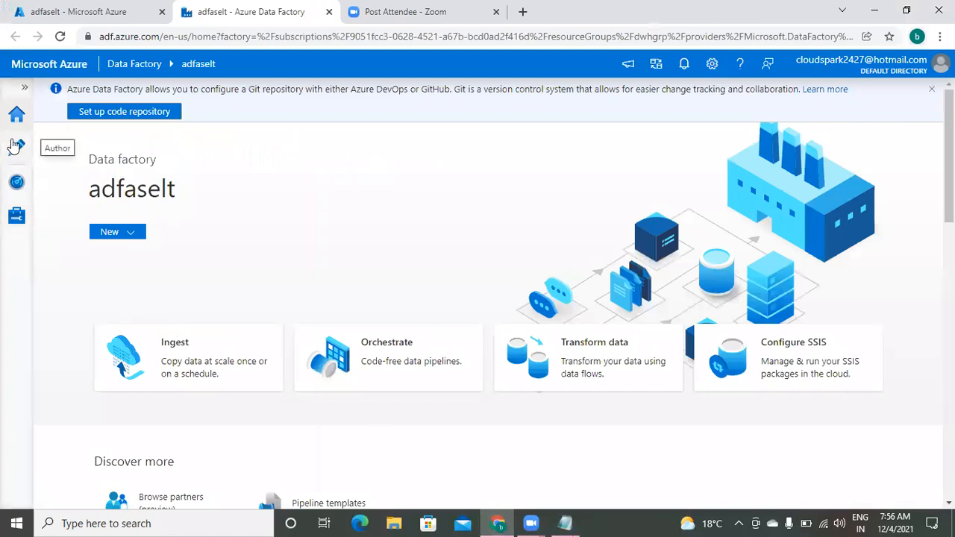
left_click(16, 218)
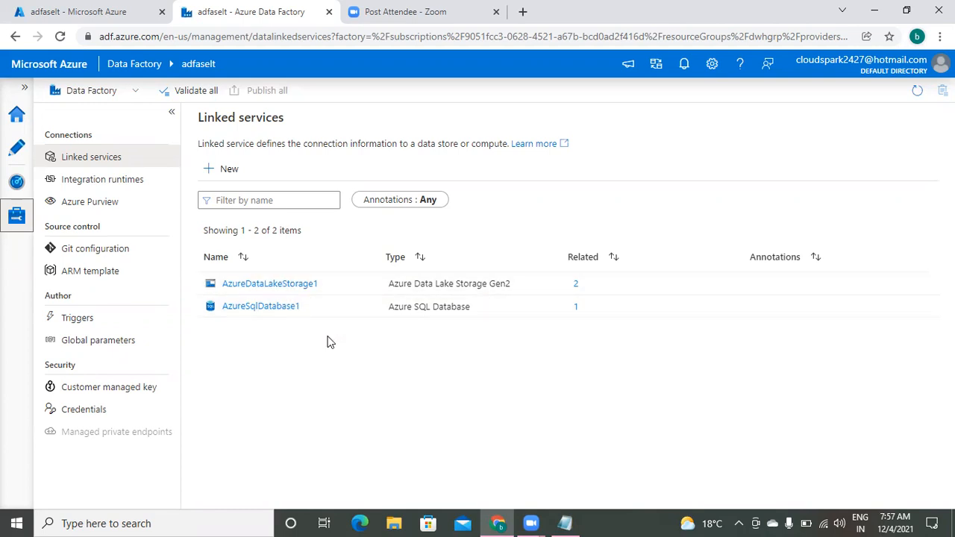
left_click(226, 172)
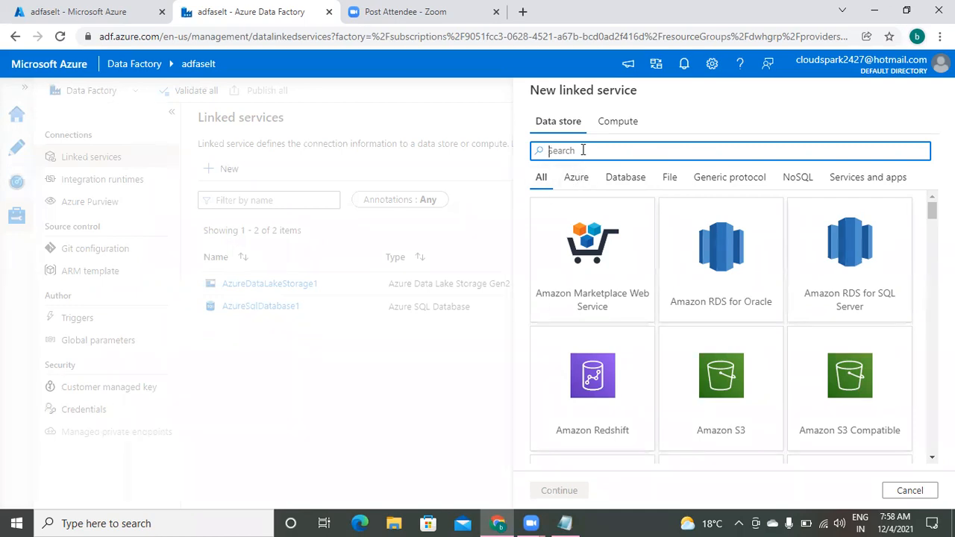
type("data lak")
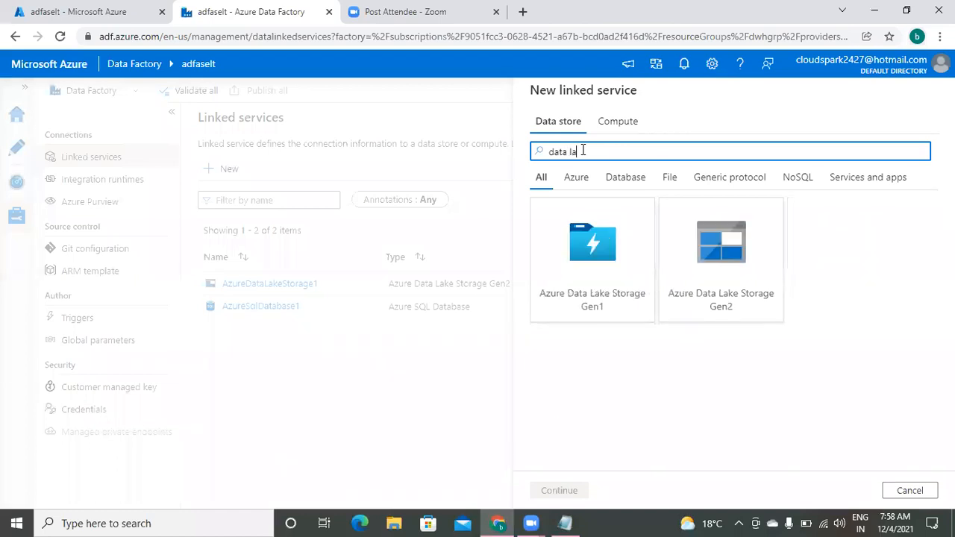
type("e")
left_click(729, 289)
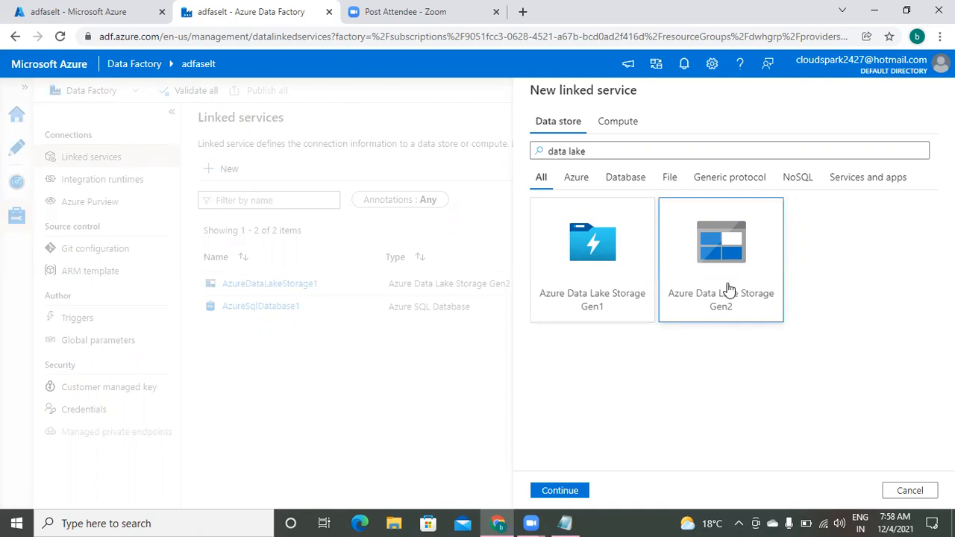
left_click(558, 490)
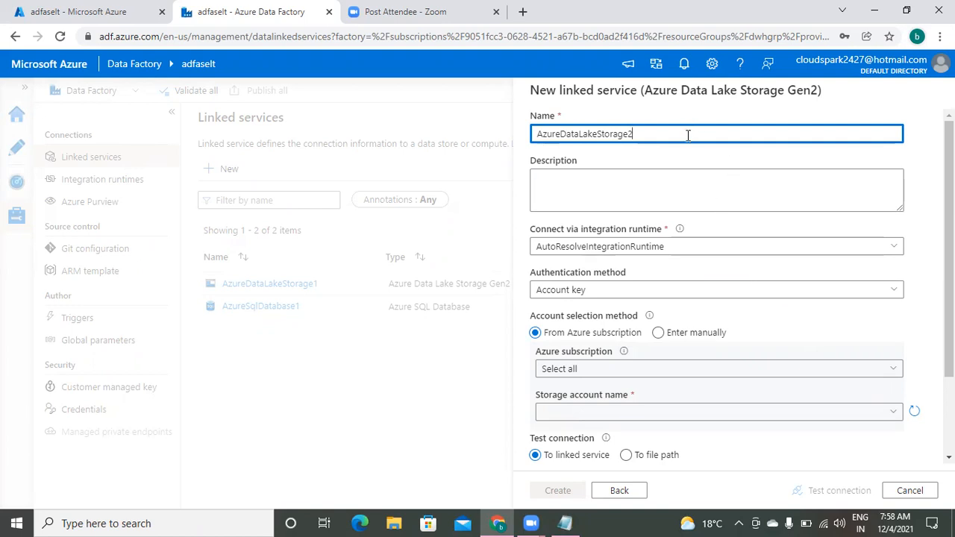
Replace the default name of the new linked service with ls_storagelake101
key("BackSpace")
key("BackSpace")
key("BackSpace")
key("BackSpace")
key("BackSpace")
key("BackSpace")
key("BackSpace")
key("BackSpace")
key("BackSpace")
key("BackSpace")
key("BackSpace")
key("BackSpace")
key("BackSpace")
key("BackSpace")
key("BackSpace")
key("BackSpace")
key("BackSpace")
key("BackSpace")
key("BackSpace")
key("BackSpace")
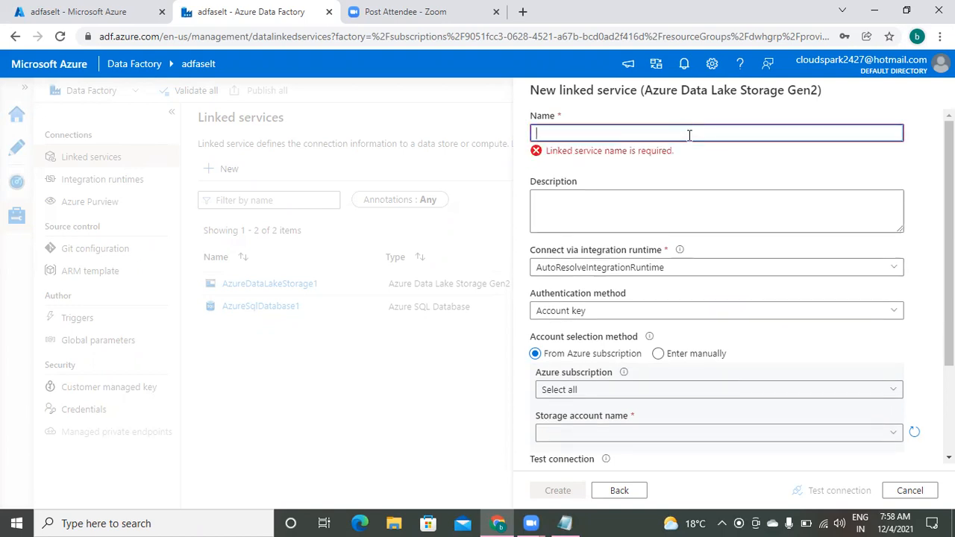
type("ls")
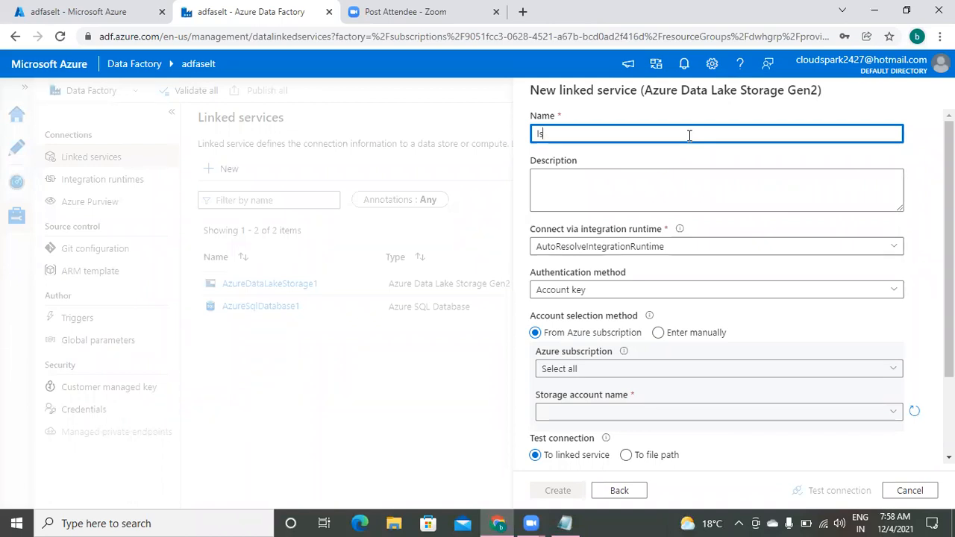
type("_")
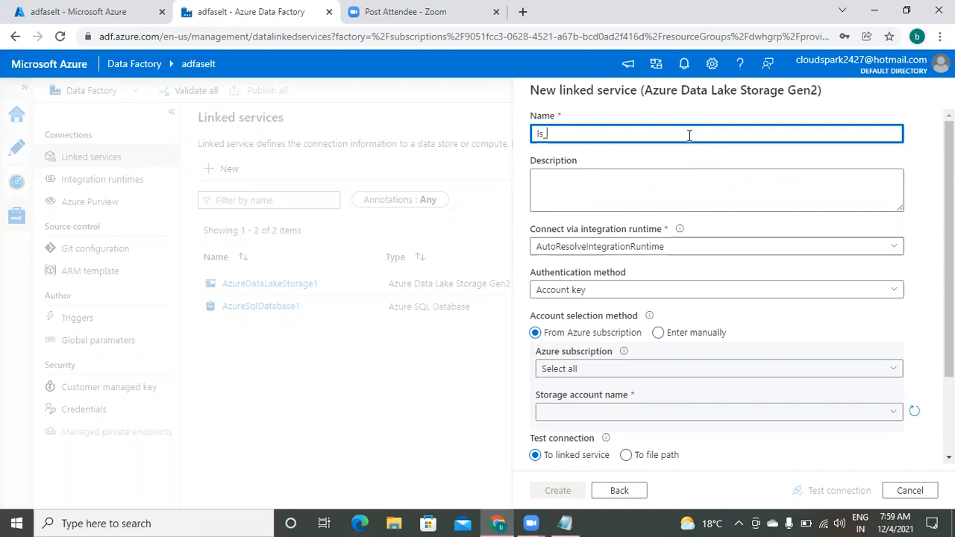
type("storagelake101")
left_click(603, 179)
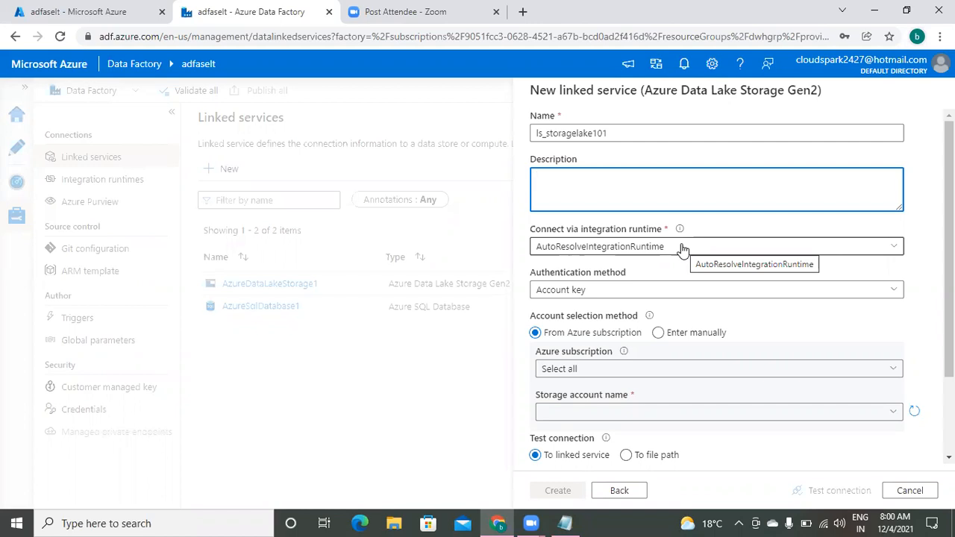
Set the linked service to Account key authentication with the Free Trial subscription and the storage account storagelake101
left_click(606, 298)
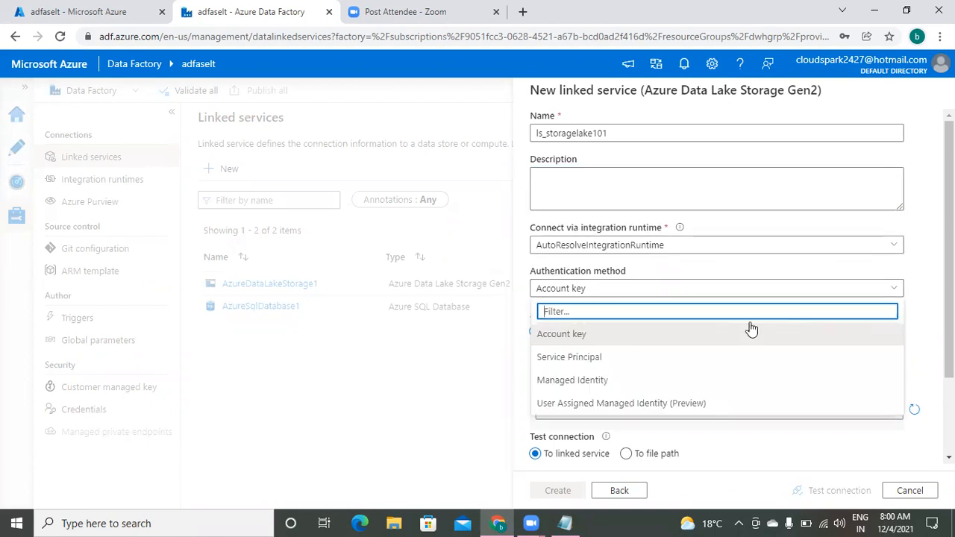
left_click(677, 342)
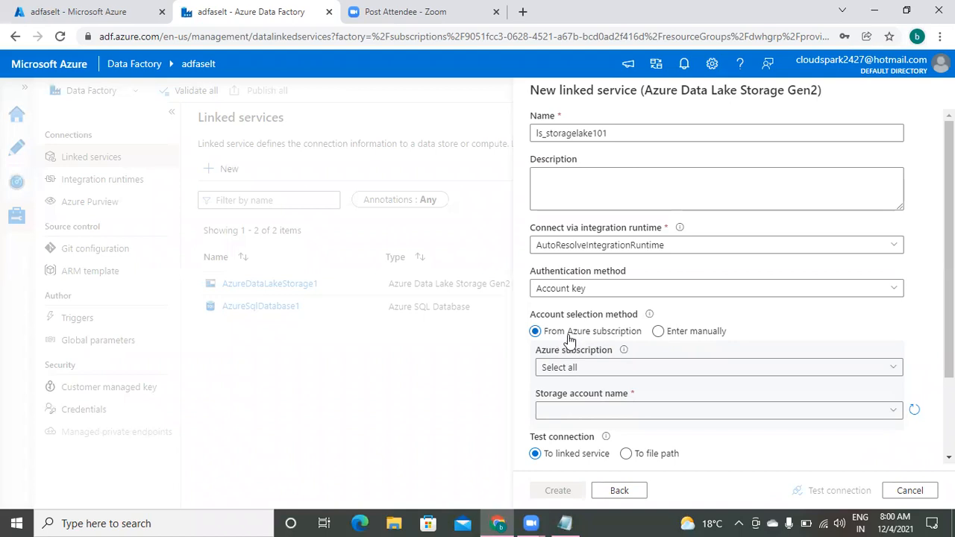
left_click(608, 368)
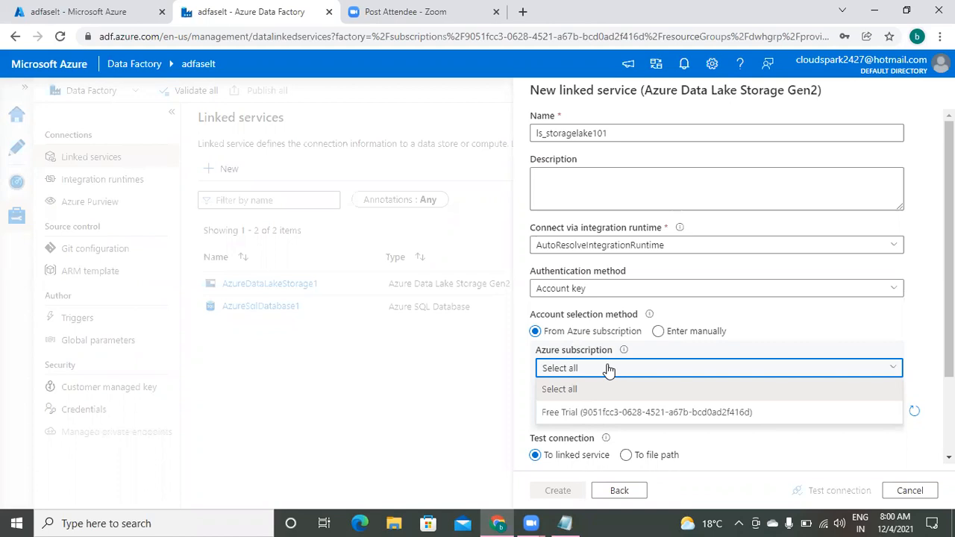
left_click(632, 413)
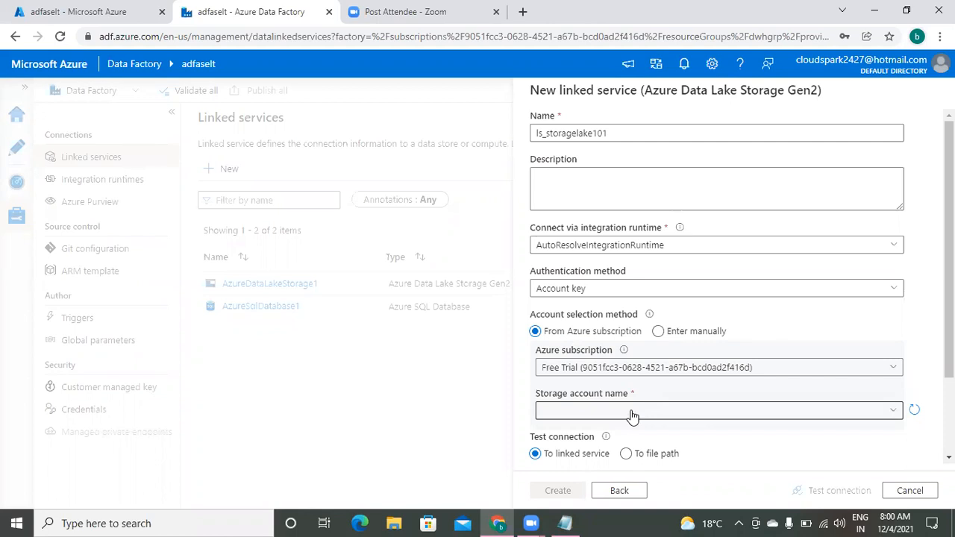
left_click(894, 417)
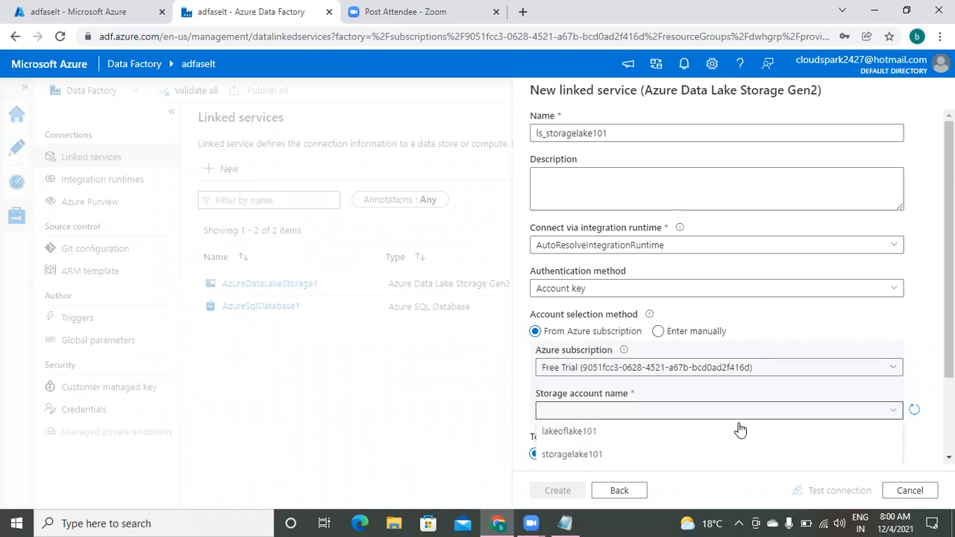
left_click(596, 457)
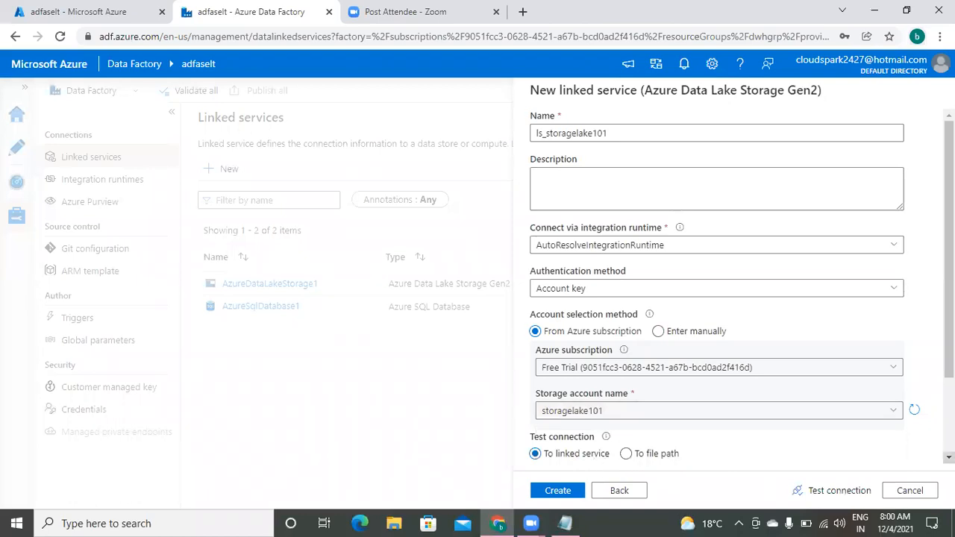
Review the remaining linked service options and create the linked service
scroll(716, 298, "down", 2)
left_click(949, 457)
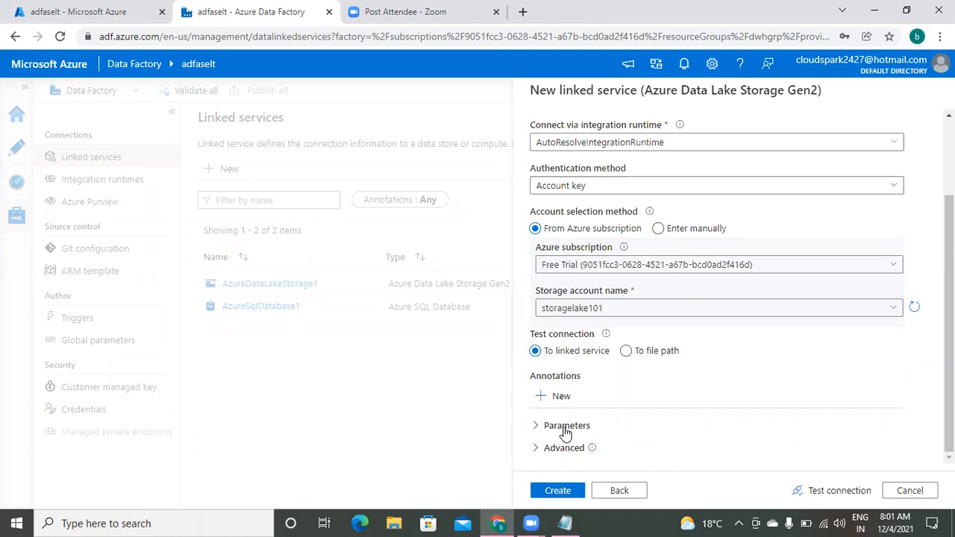
left_click(566, 491)
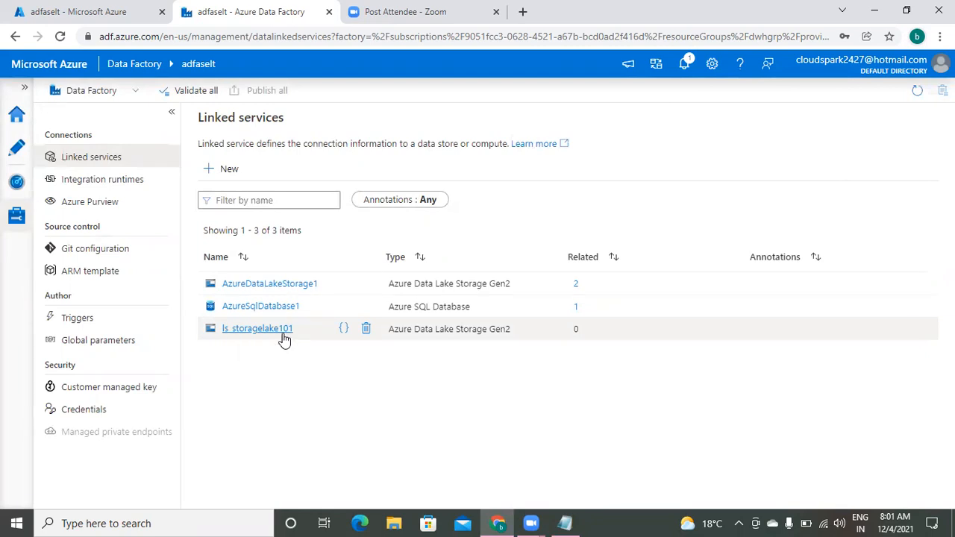
In the Notepad notes, add "name : ls_storagelake101" under the step1 description, followed by blank lines
left_click(565, 523)
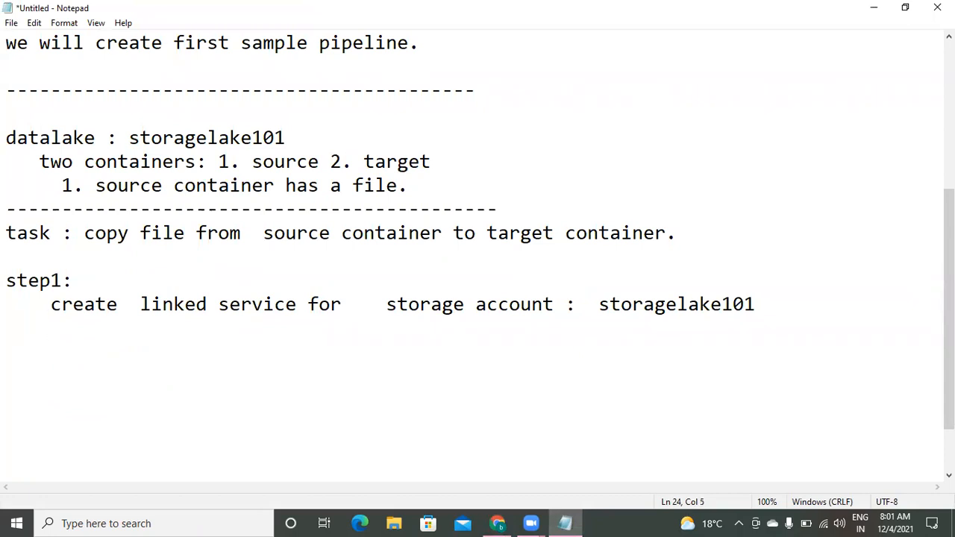
type("name : ls_stor")
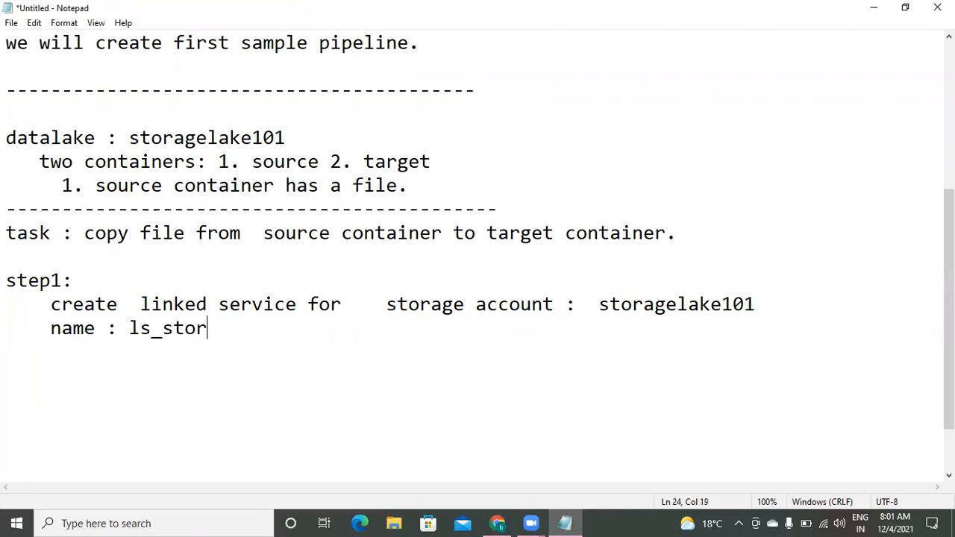
type("agelak")
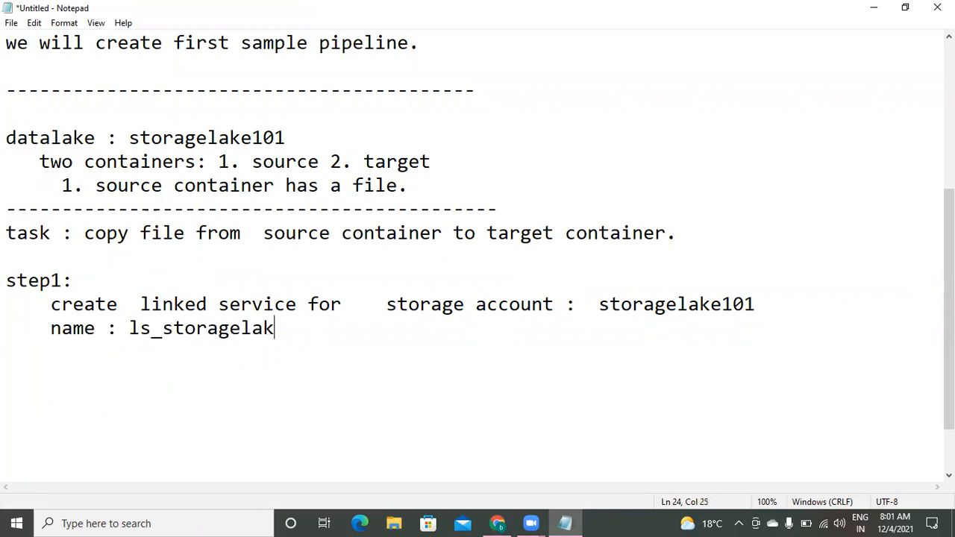
type("e101")
key("Return")
key("Return")
key("Return")
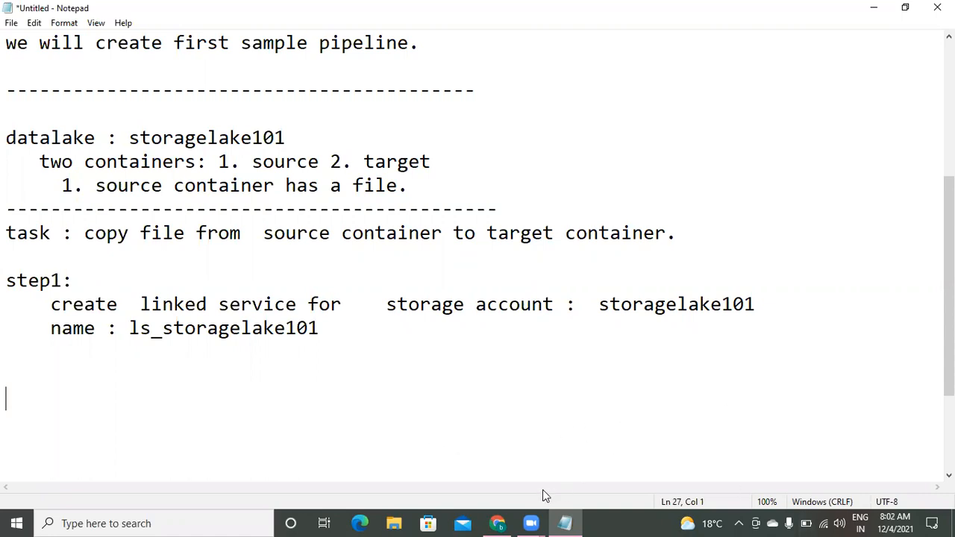
Switch back to Chrome, open the ls_storagelake101 linked service, test its connection, and close it without saving
mouse_move(506, 521)
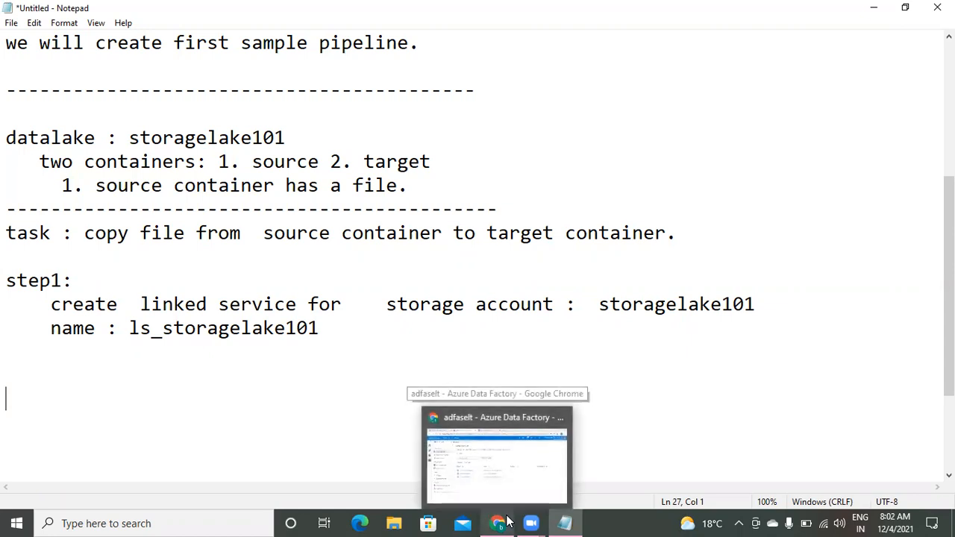
left_click(496, 455)
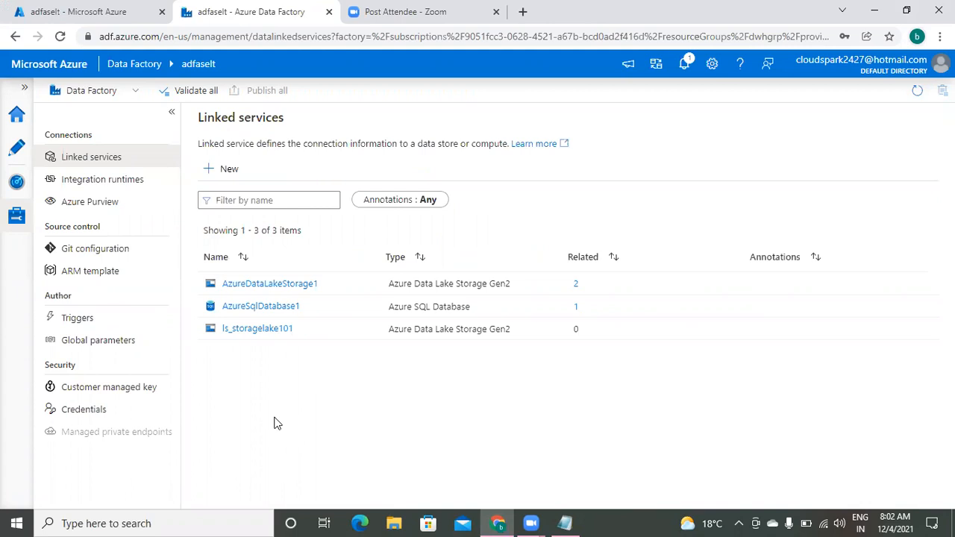
left_click(263, 330)
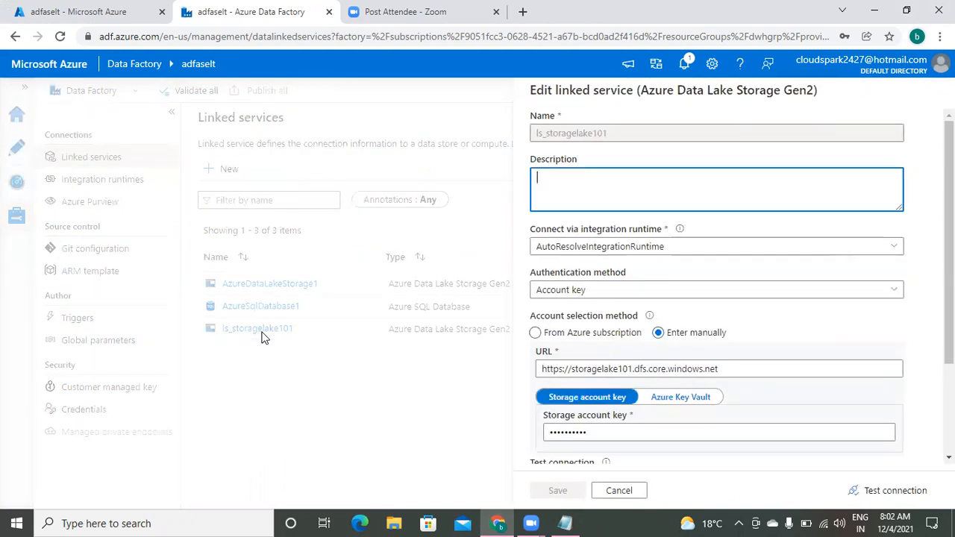
left_click(892, 492)
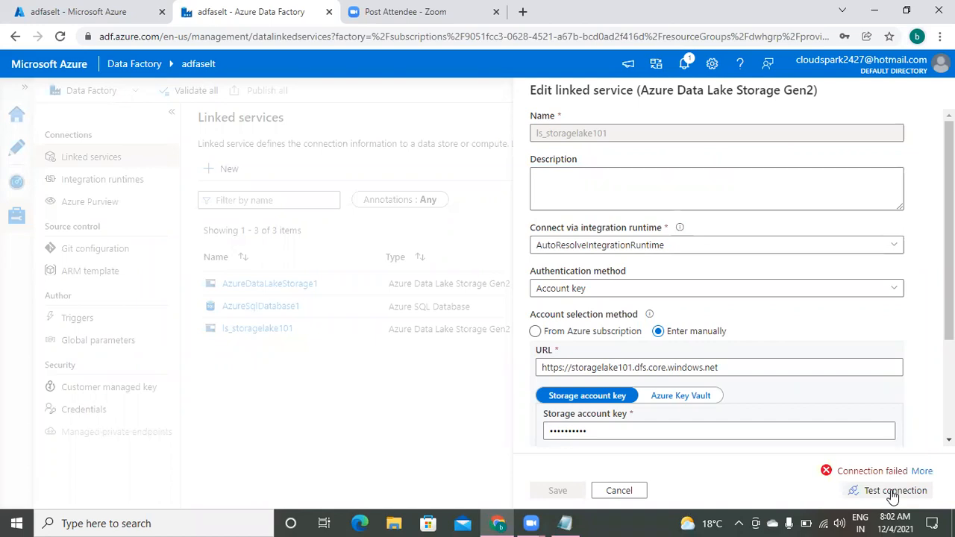
left_click(619, 490)
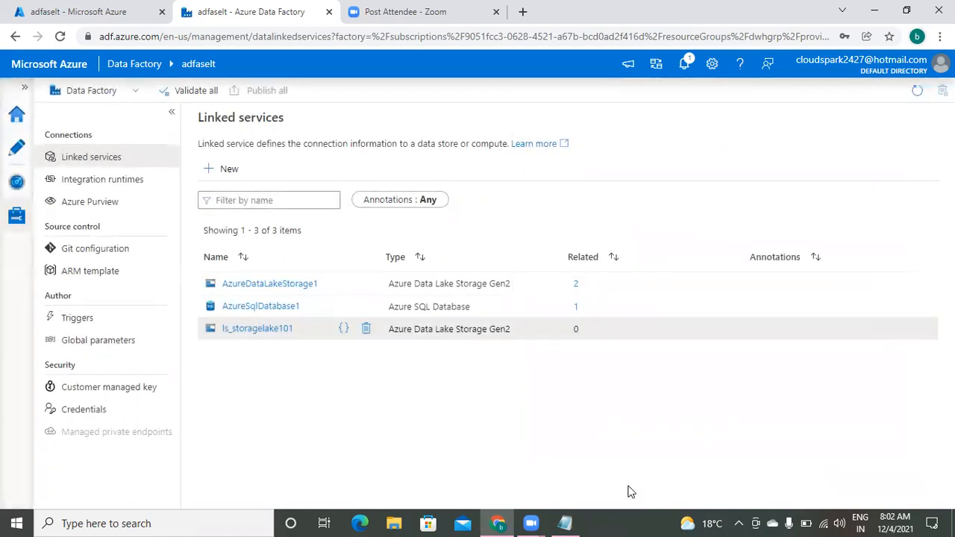
Reopen ls_storagelake101, test the connection again, and examine the full error details, highlighting the details text
left_click(249, 331)
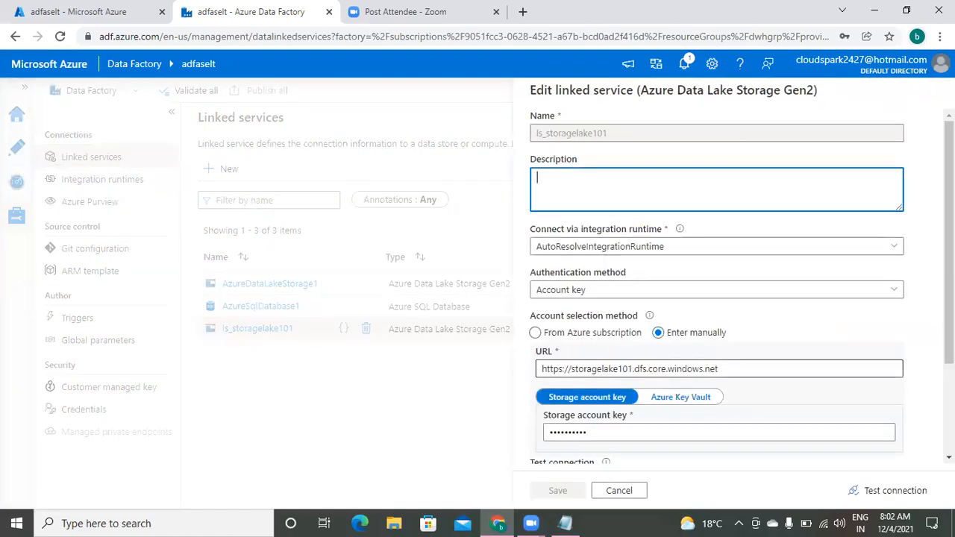
left_click(895, 490)
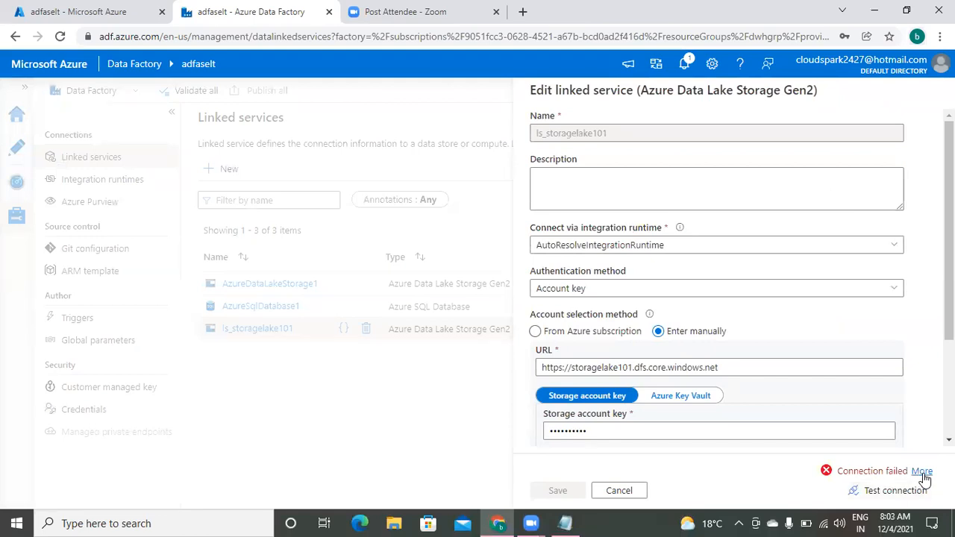
left_click(922, 472)
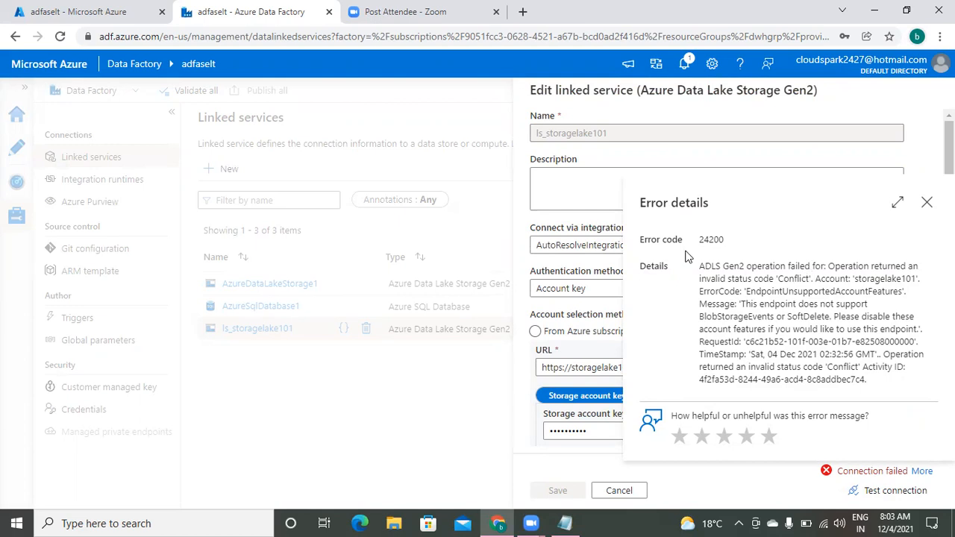
left_click_drag(698, 267, 922, 393)
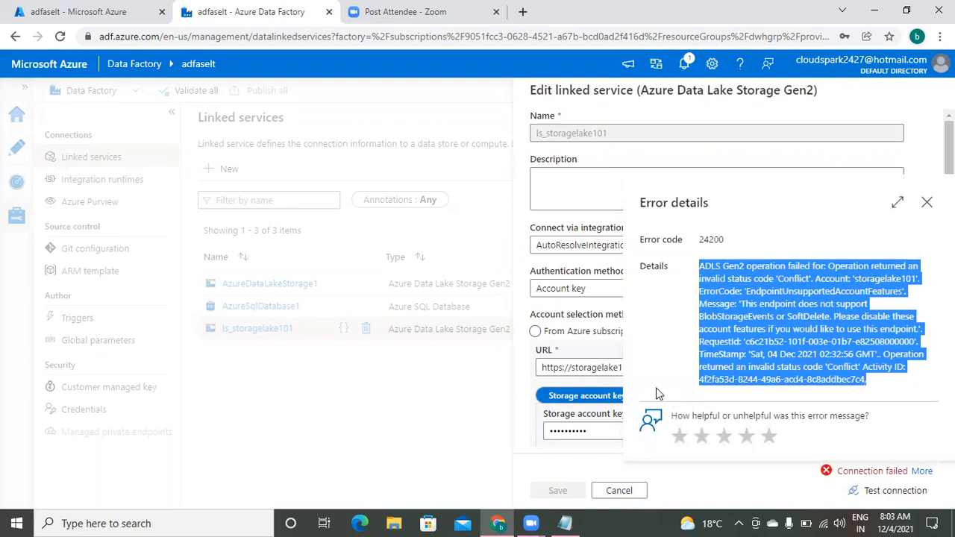
Switch to the Notepad notes and add "step2." with the indented line "test the connnection." below the linked service name
left_click(566, 523)
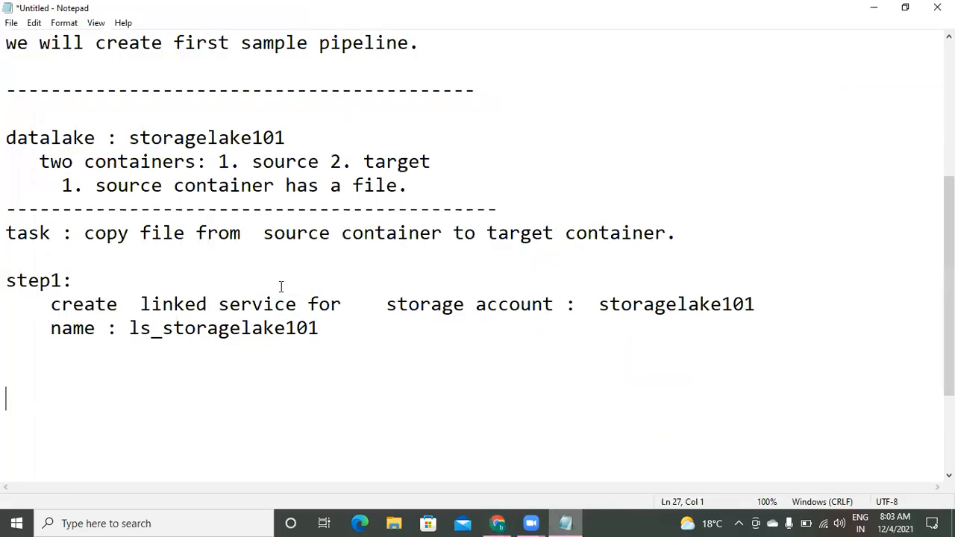
left_click(330, 329)
key("Return")
key("Return")
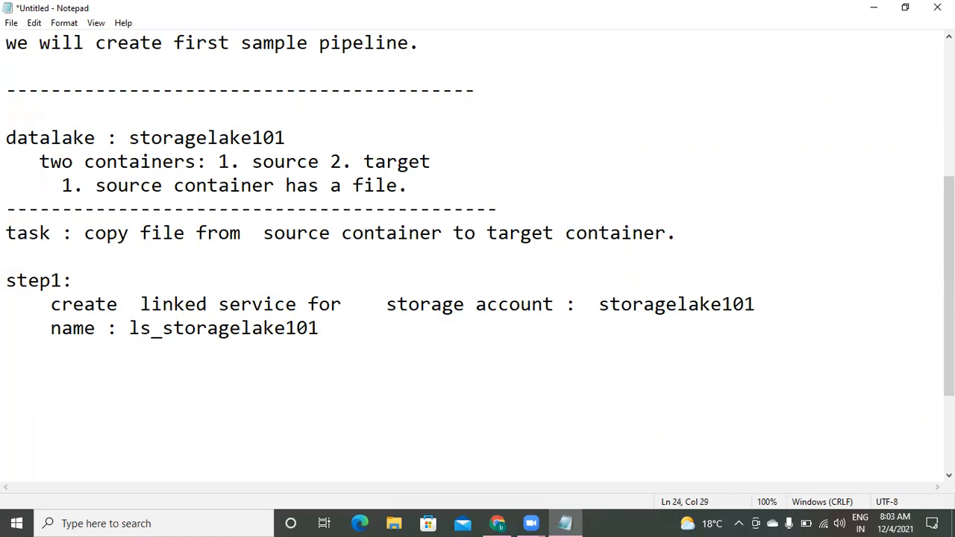
type("step")
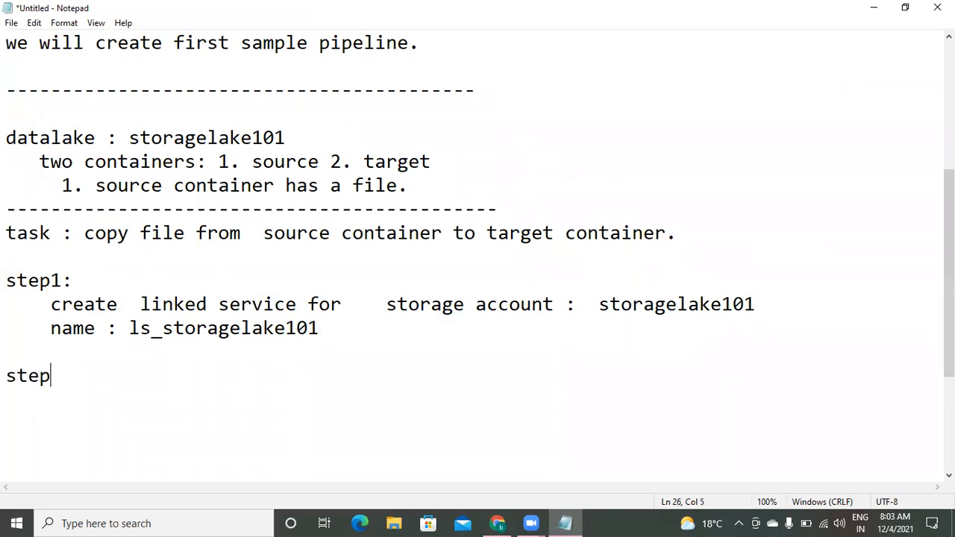
type("2.")
key("Return")
type("test the ")
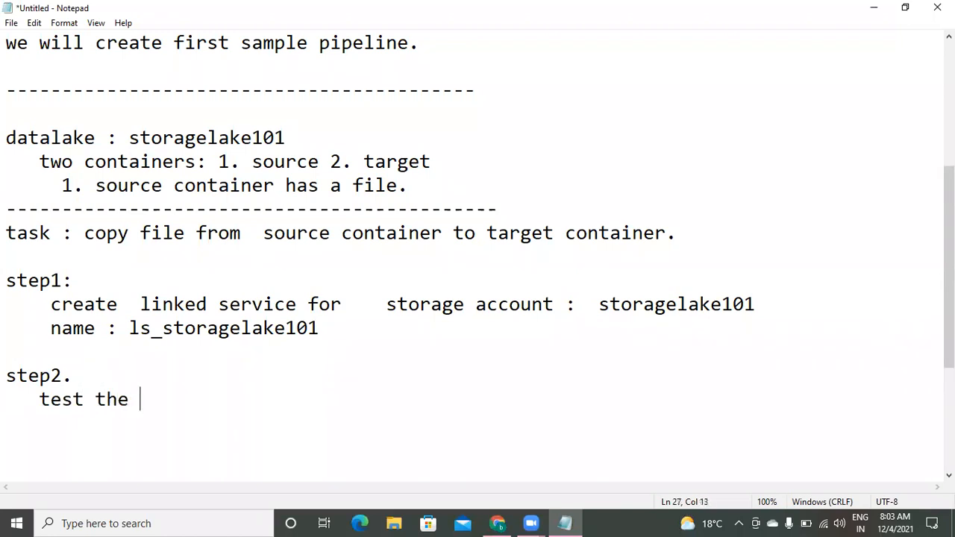
type("connnectio")
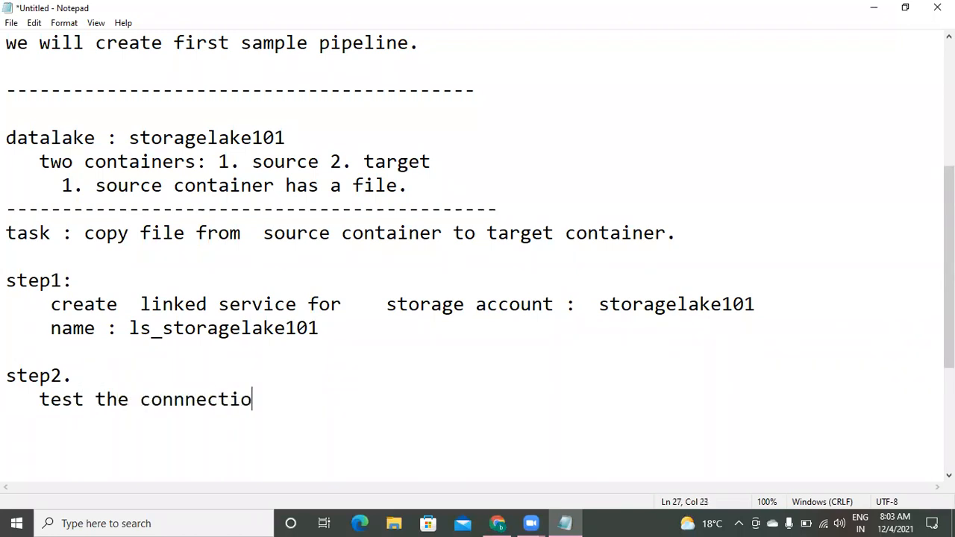
type("n.")
key("Return")
key("Return")
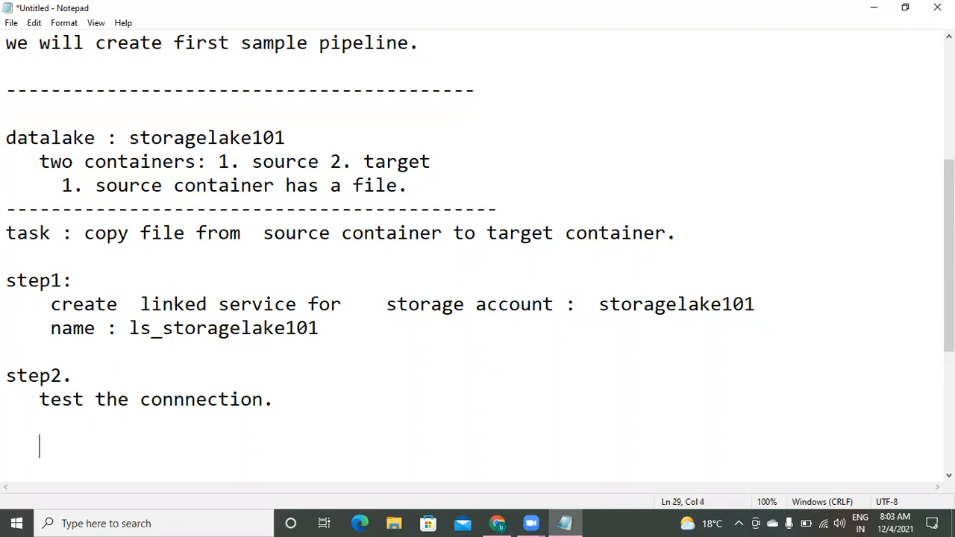
Add the line "below error:" under step2 and paste the copied connection error details beneath it
type("below")
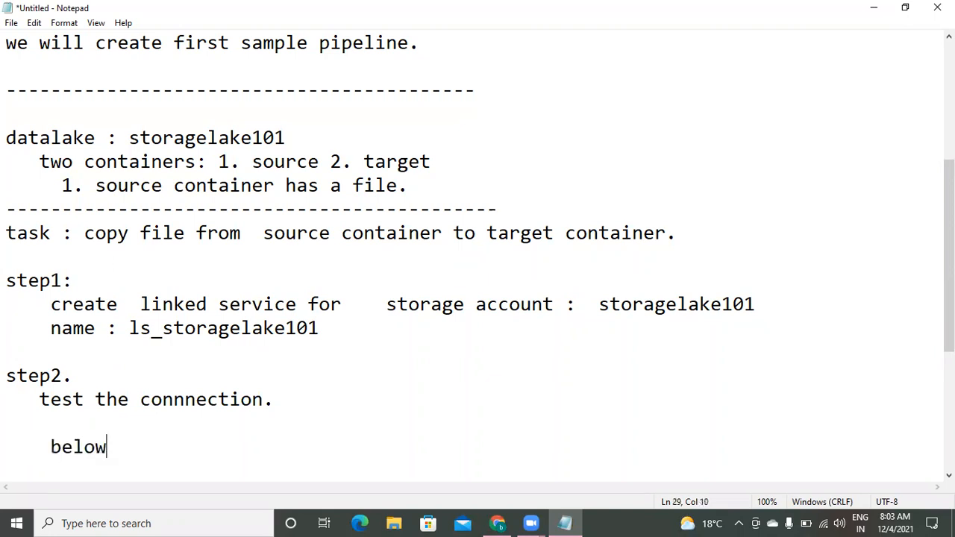
type(" error:")
key("Return")
key("Return")
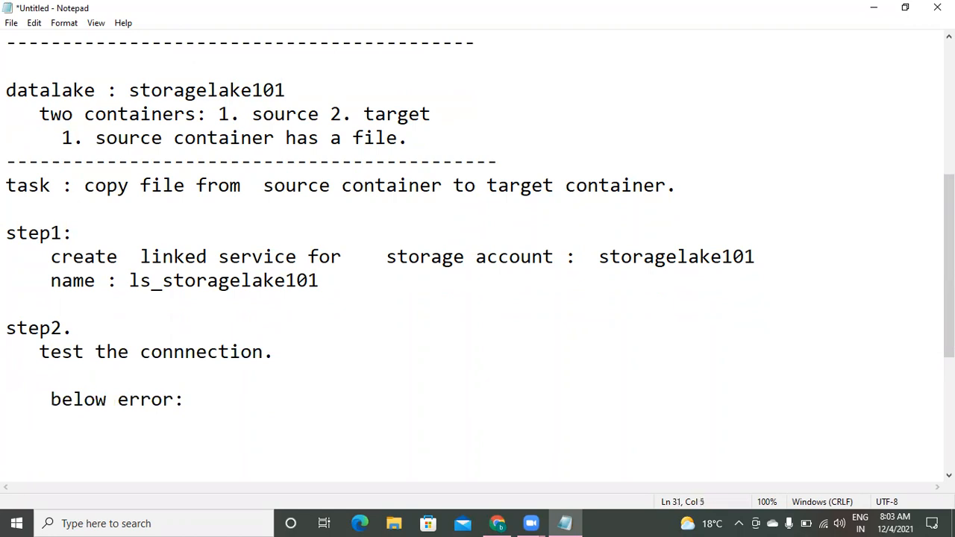
key("ctrl+v")
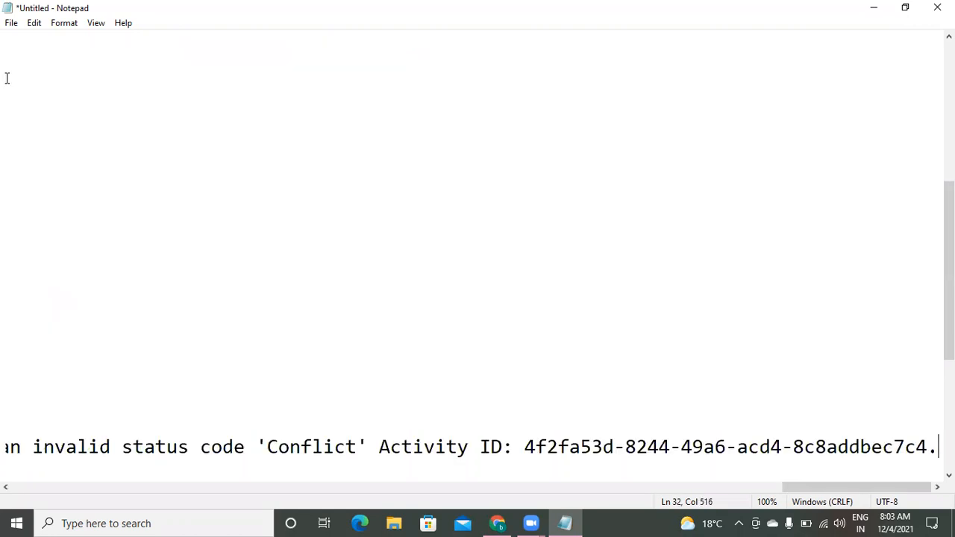
Turn on Word Wrap in Notepad so the long pasted error text fits the window
left_click(70, 26)
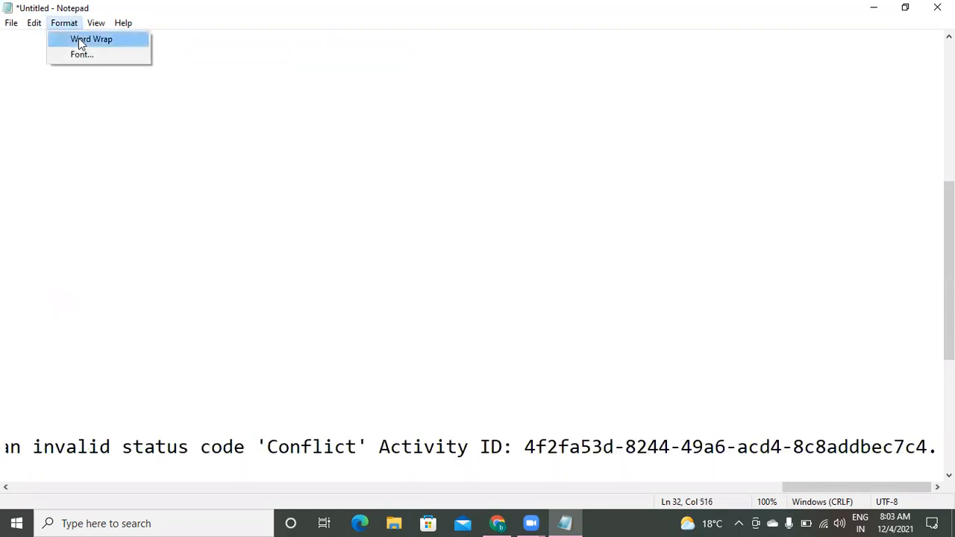
left_click(82, 40)
left_click(448, 258)
Read through the wrapped error text in the notes, highlighting the word SoftDelete in the message
key("Down")
key("Down")
key("Down")
key("Down")
key("Down")
key("Down")
key("Down")
key("Down")
key("Down")
key("Down")
key("Down")
key("Down")
key("Down")
key("Down")
key("Down")
key("Down")
key("Down")
key("Down")
key("Down")
key("Down")
key("Down")
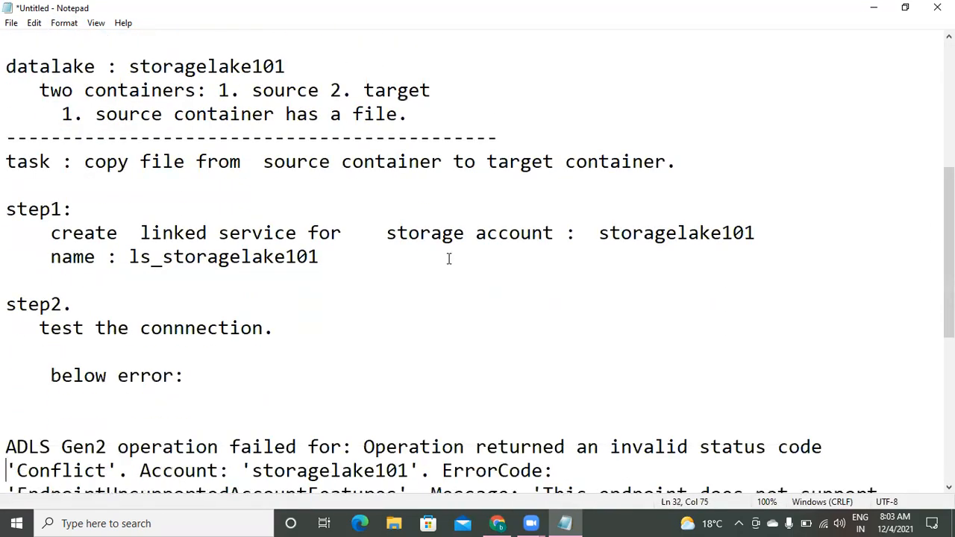
key("Down")
key("Down")
key("Down")
key("Down")
key("Down")
key("Down")
key("Down")
key("Down")
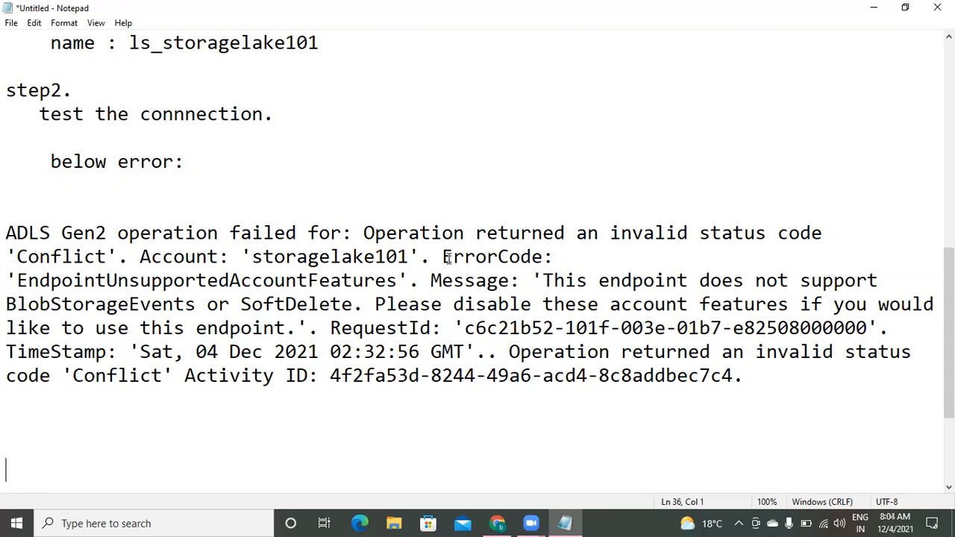
left_click_drag(252, 304, 346, 307)
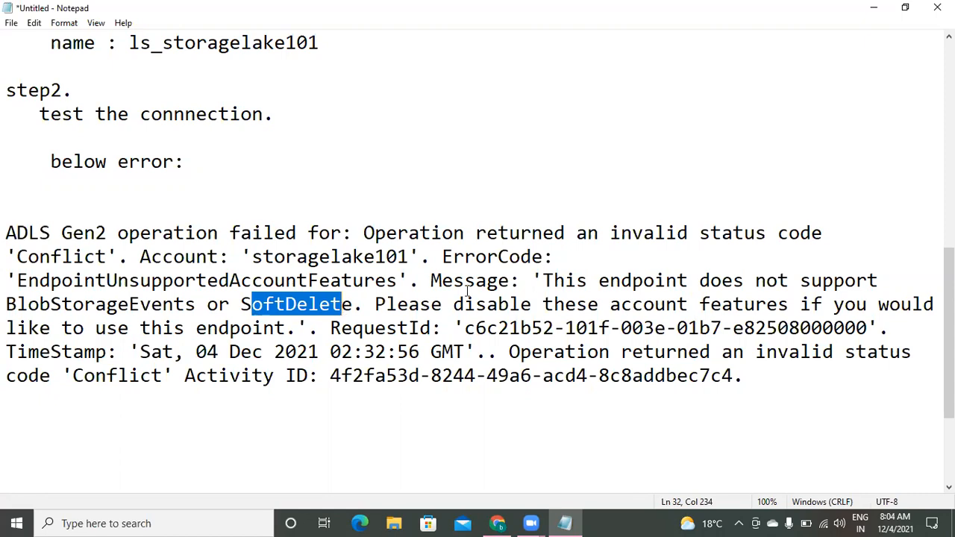
left_click(254, 302)
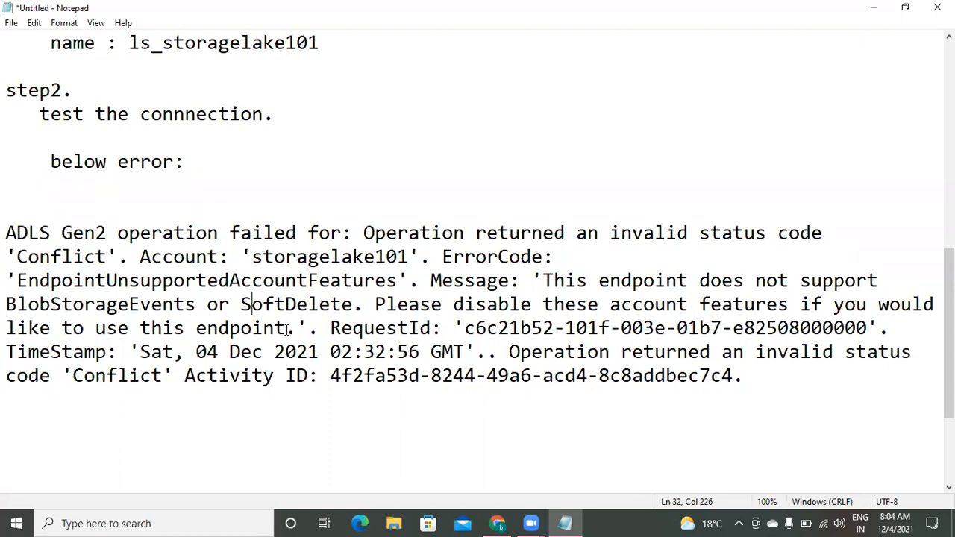
Switch back to the Data Factory page in Chrome and close the error details and the linked service editor
left_click(496, 523)
left_click(564, 455)
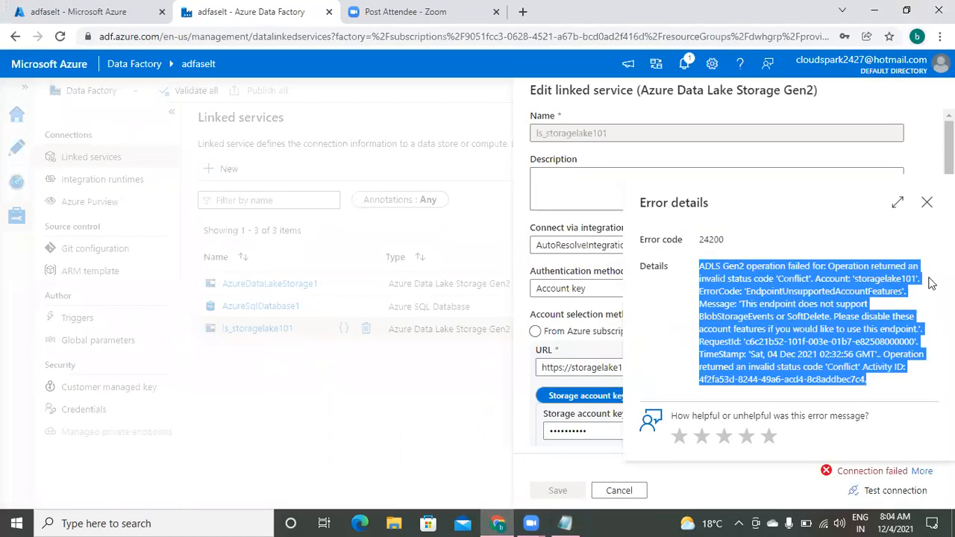
left_click(926, 205)
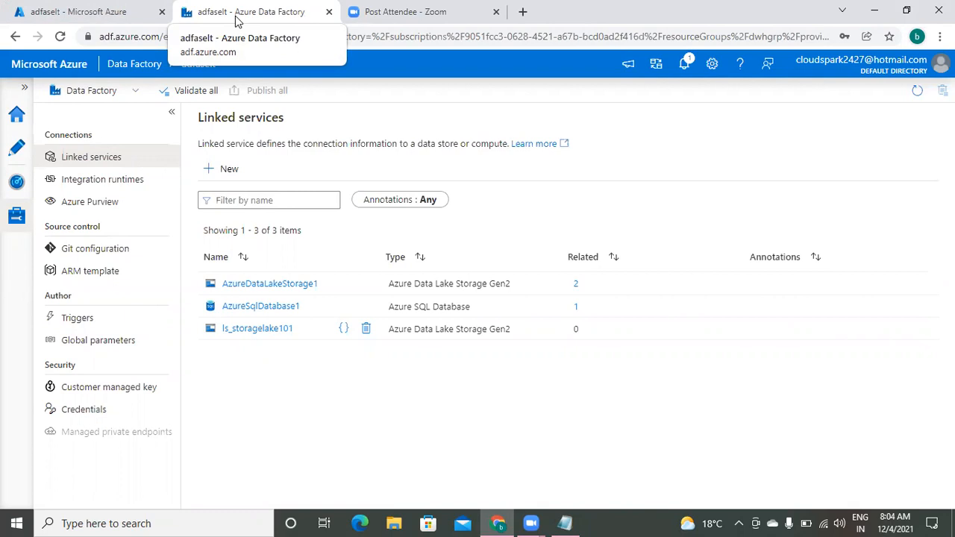
In the Azure portal, open the storagelake101 storage account from the dwhgrp resource group
left_click(74, 15)
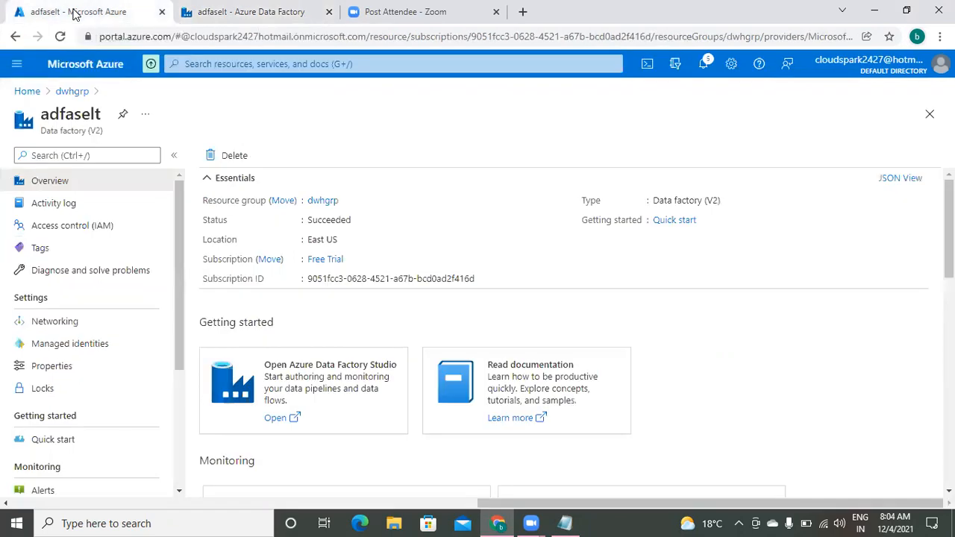
left_click(75, 92)
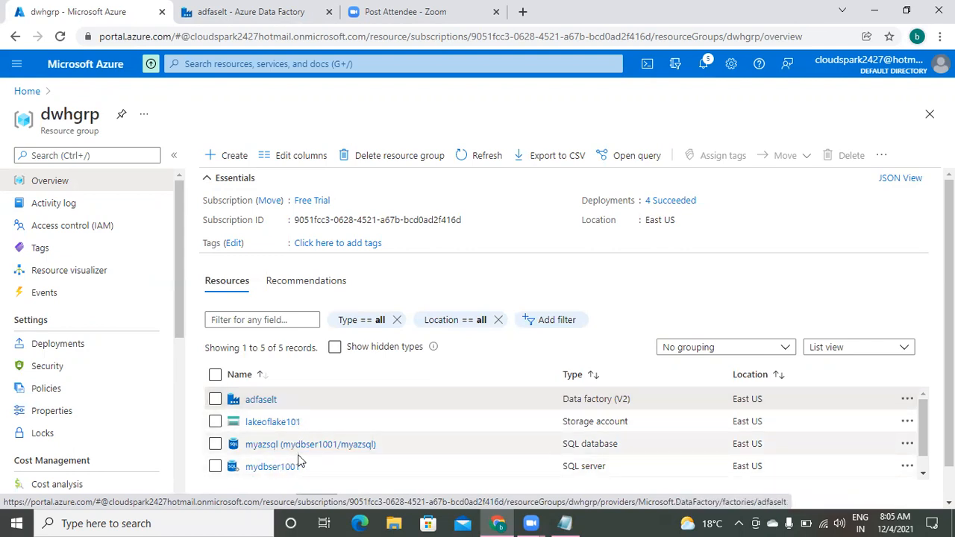
left_click(924, 474)
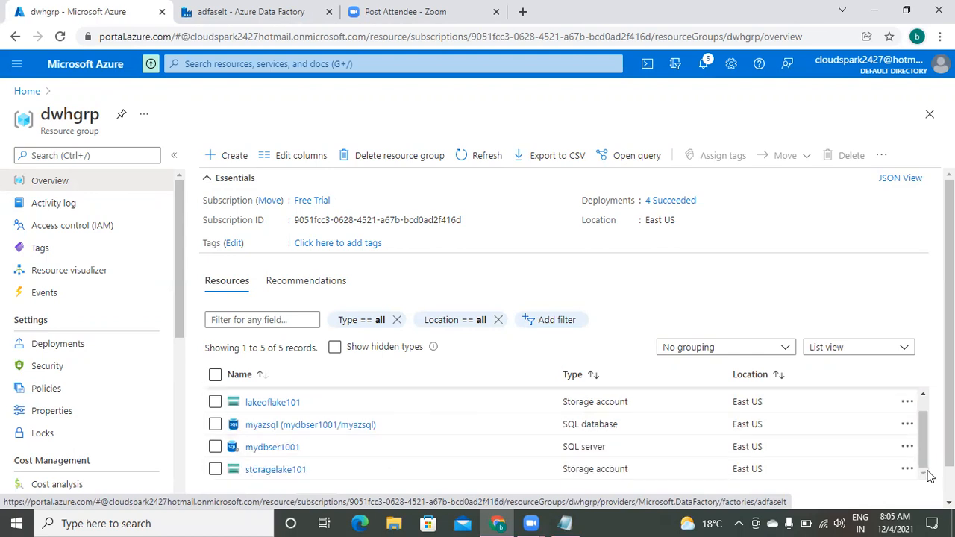
left_click(287, 474)
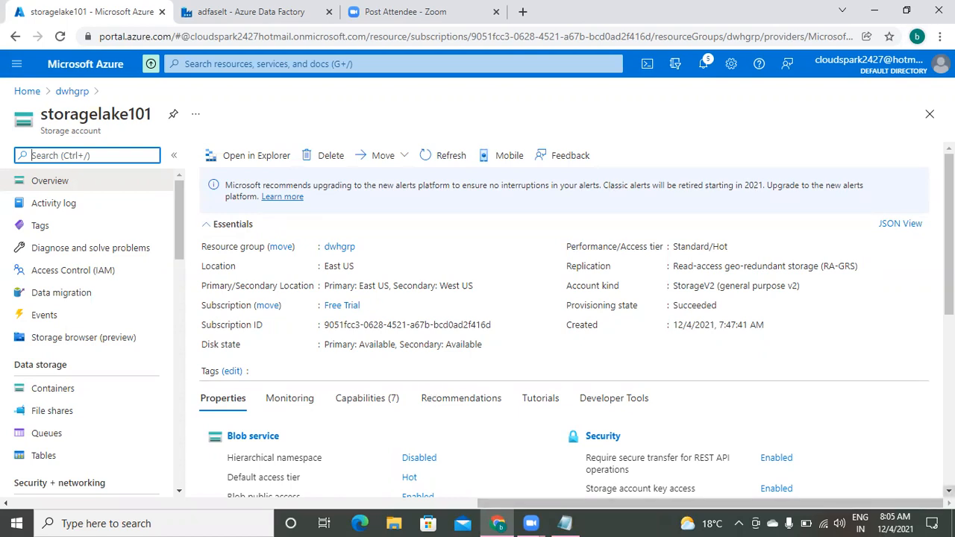
Disable soft delete for blobs and containers in storagelake101's data protection settings, save, and check the Blob service properties on the account overview
scroll(390, 473, "down", 3)
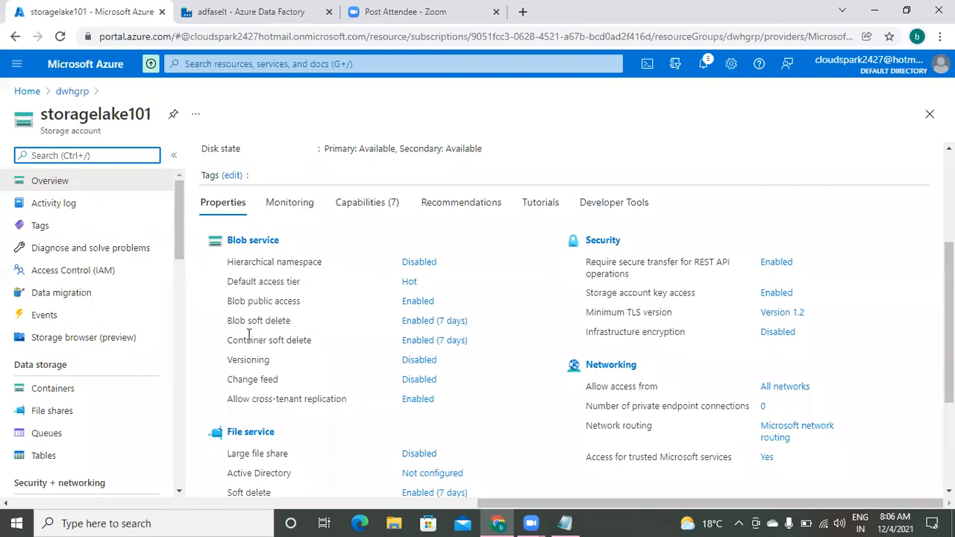
left_click(426, 322)
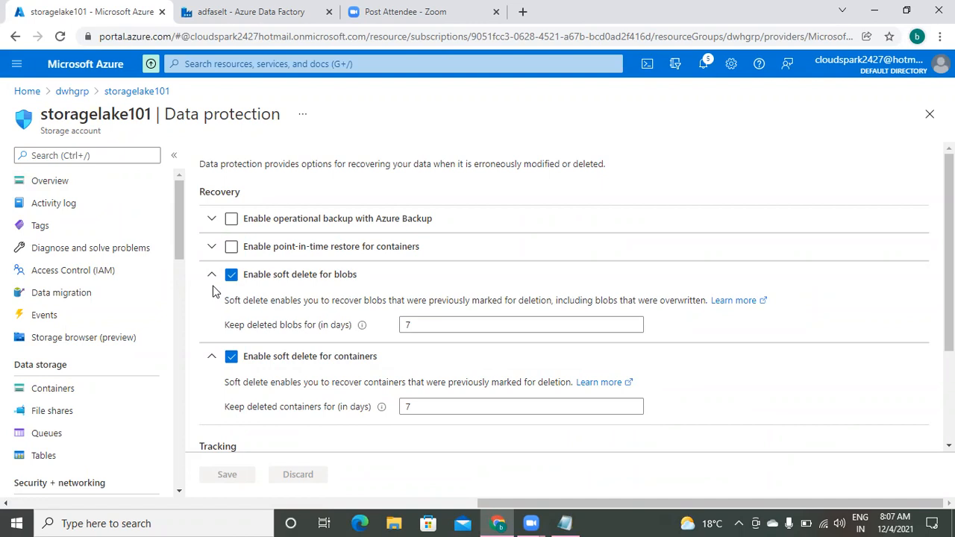
left_click(230, 274)
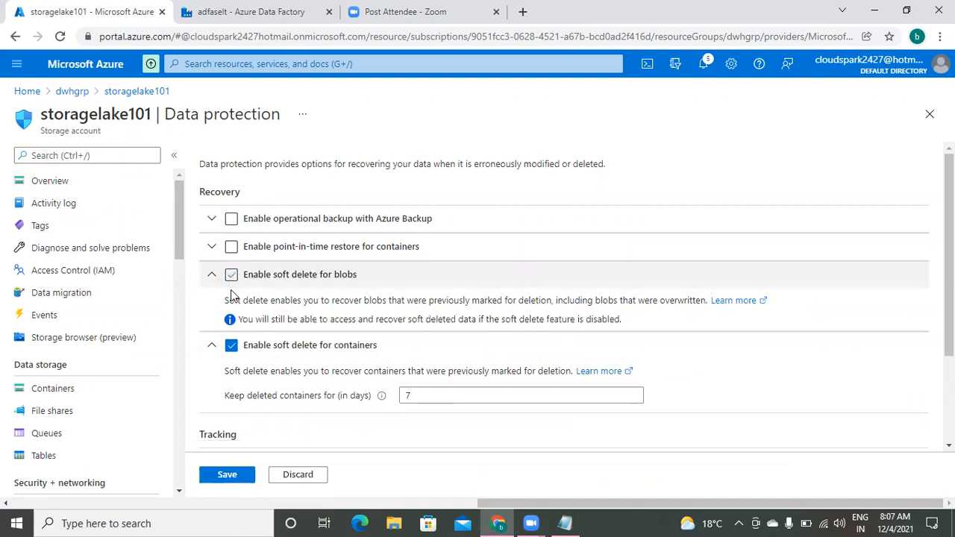
left_click(230, 345)
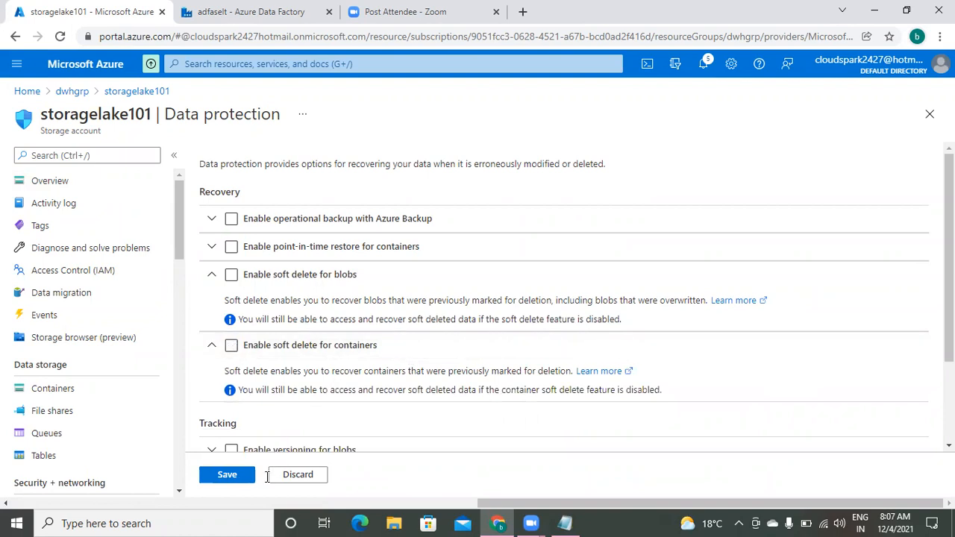
left_click(228, 475)
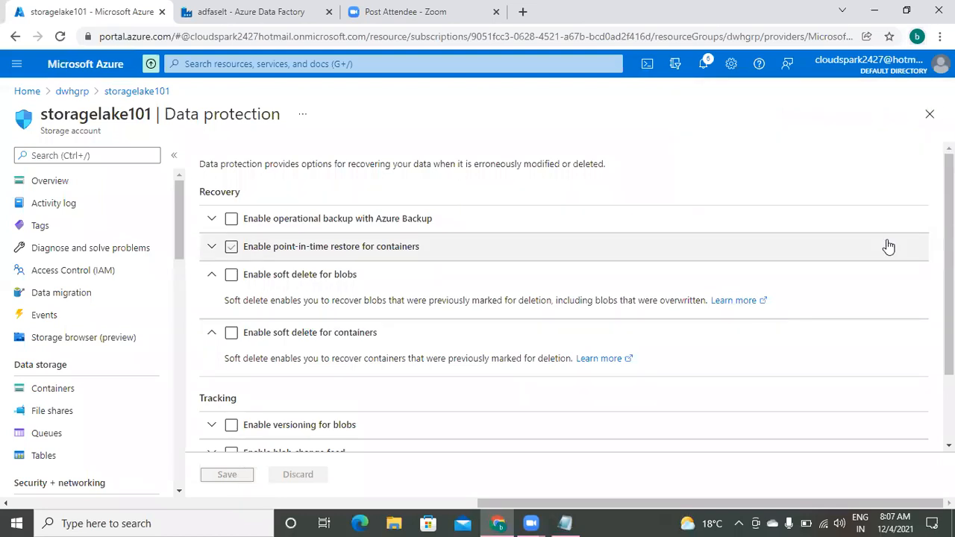
left_click(124, 96)
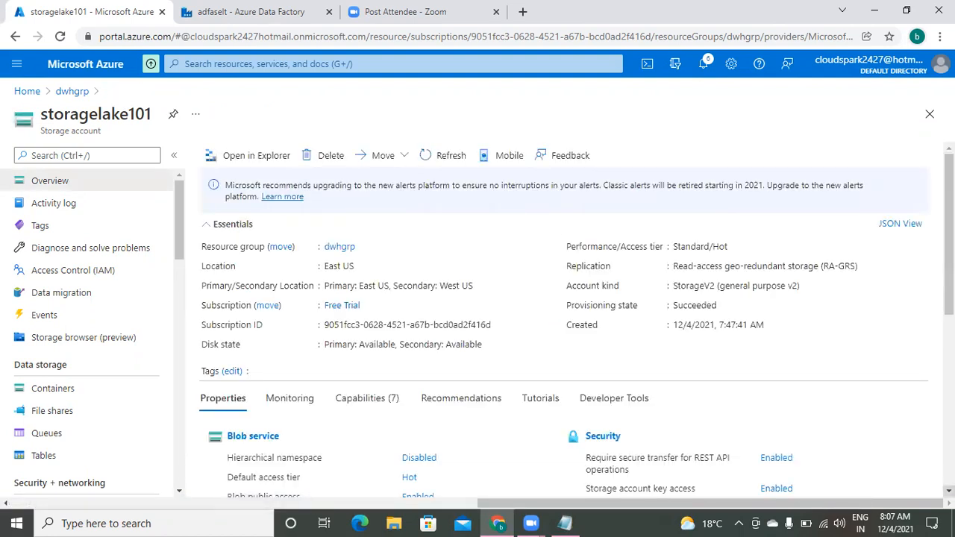
scroll(401, 409, "down", 3)
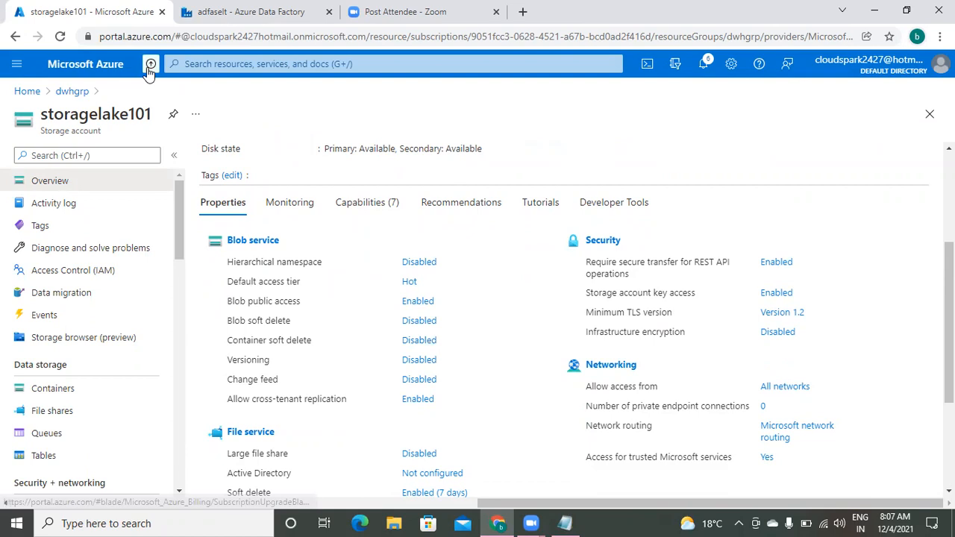
Return to the Data Factory page, open the ls_storagelake101 linked service, and test its connection
left_click(262, 14)
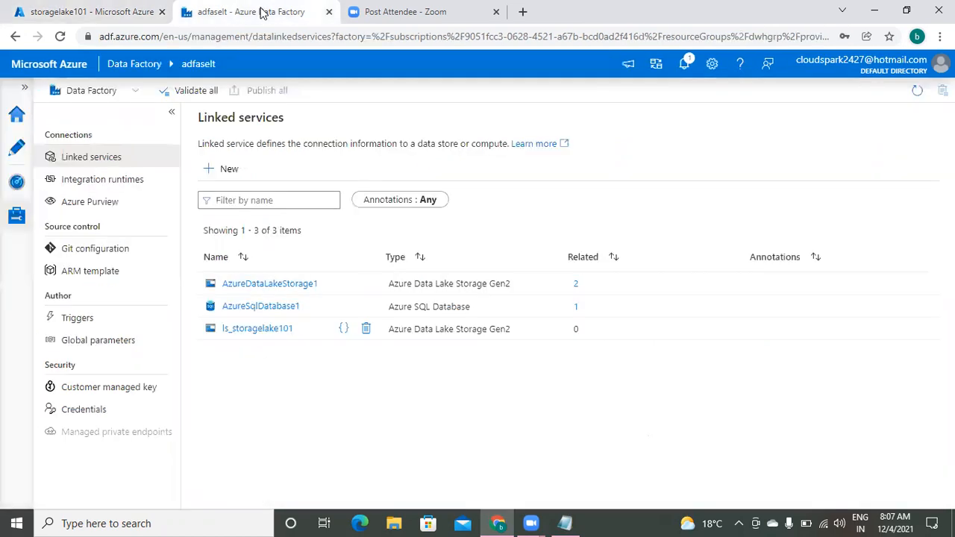
left_click(252, 329)
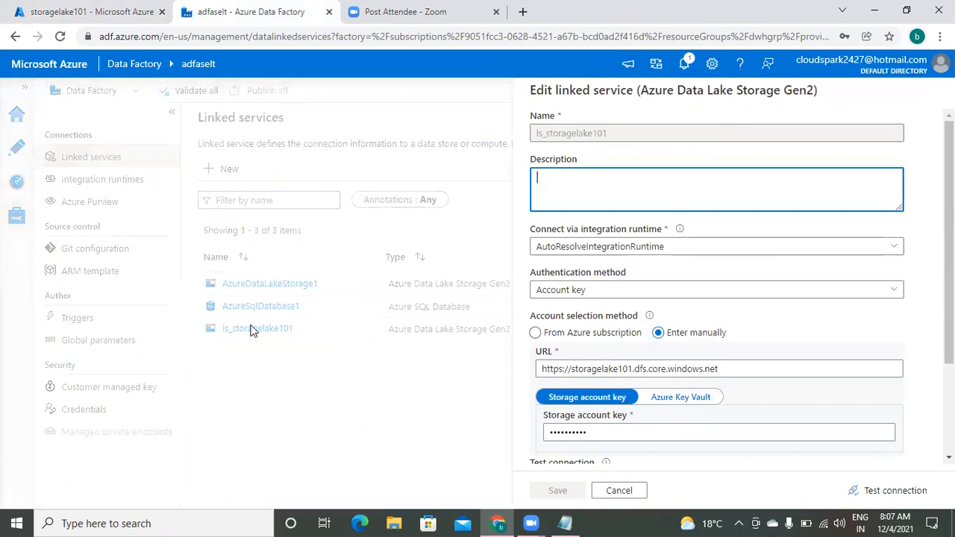
left_click(909, 494)
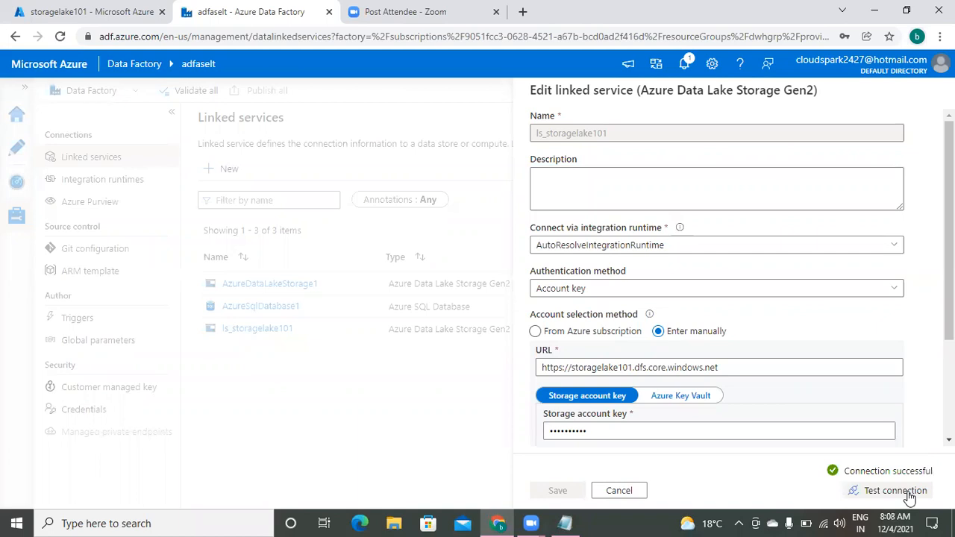
Switch to the Notepad notes and add "solution:" with the indented line "disable below two options." below the pasted error
left_click(561, 522)
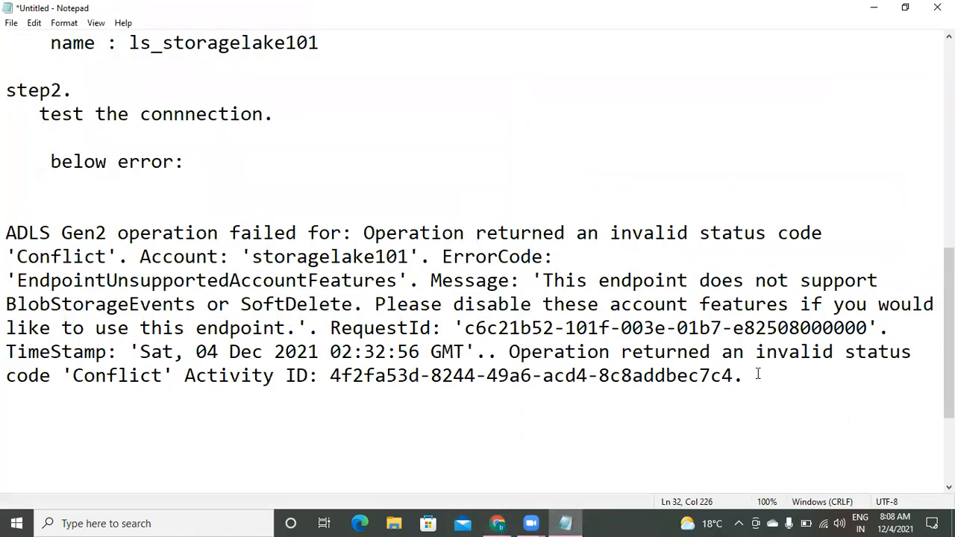
key("Return")
key("Return")
type("solutio")
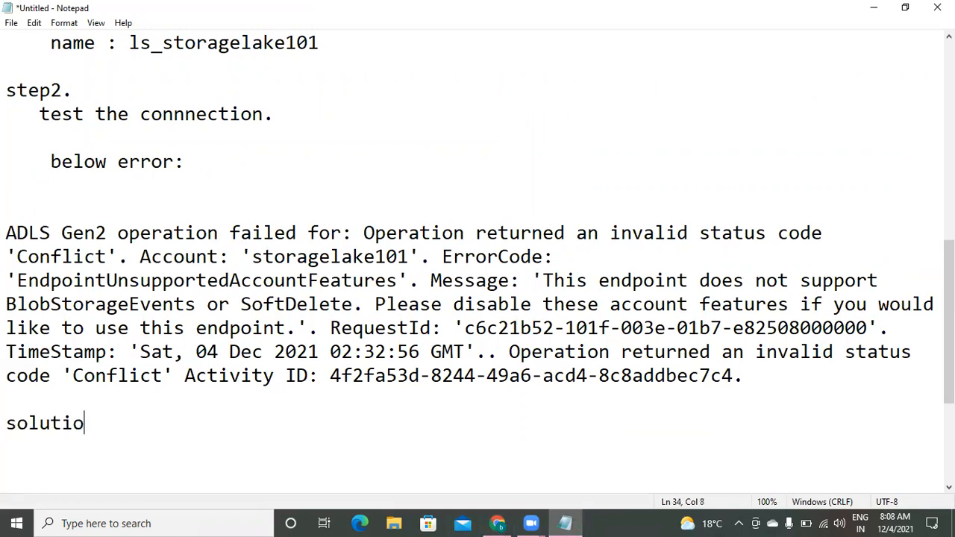
type("n:")
key("Return")
type("disable ")
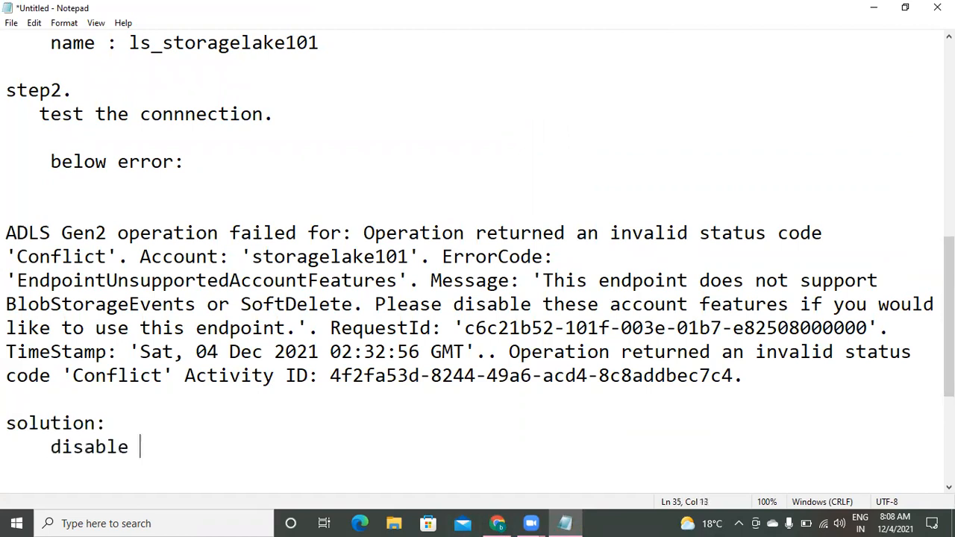
type("below two options.")
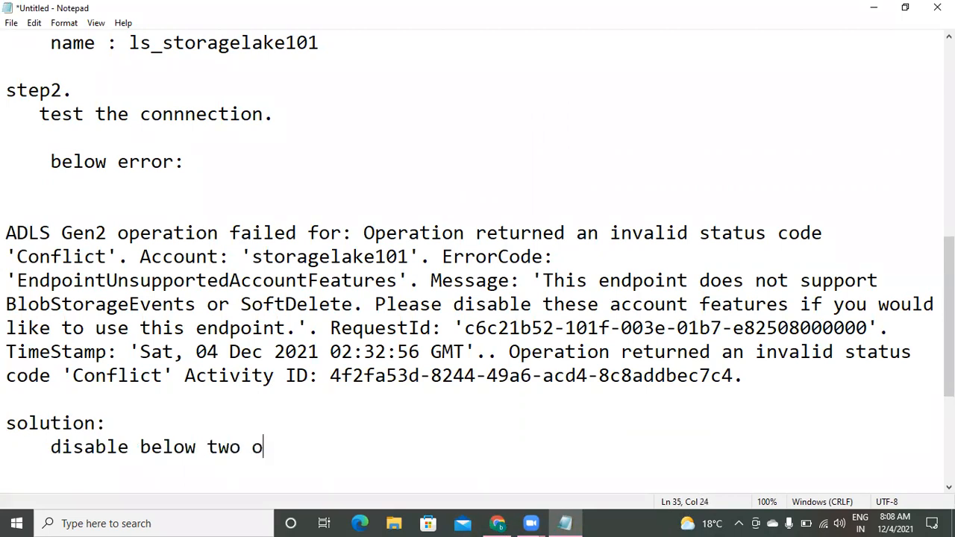
key("Return")
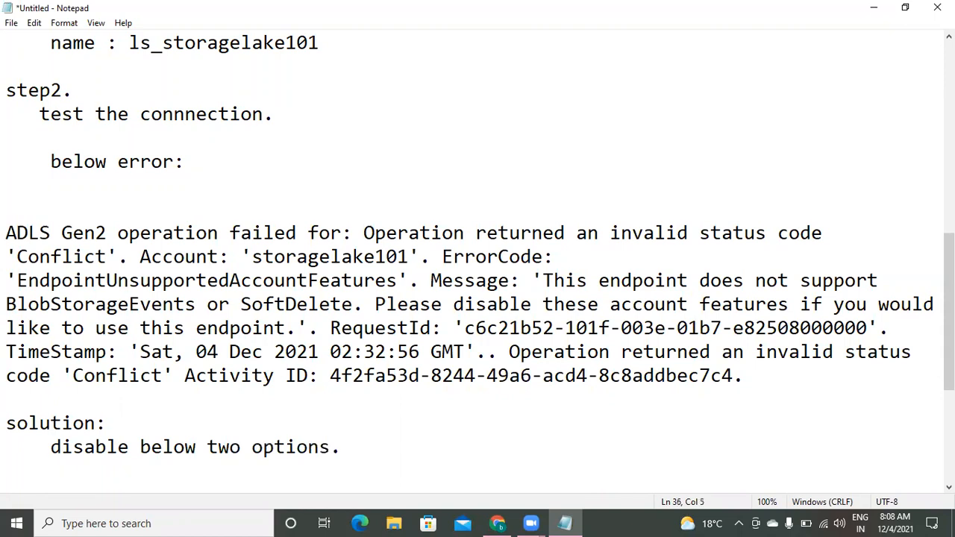
List "i) blob soft delete" and "ii) container soft delete" under the solution line, followed by a few blank lines
type("i) blob so")
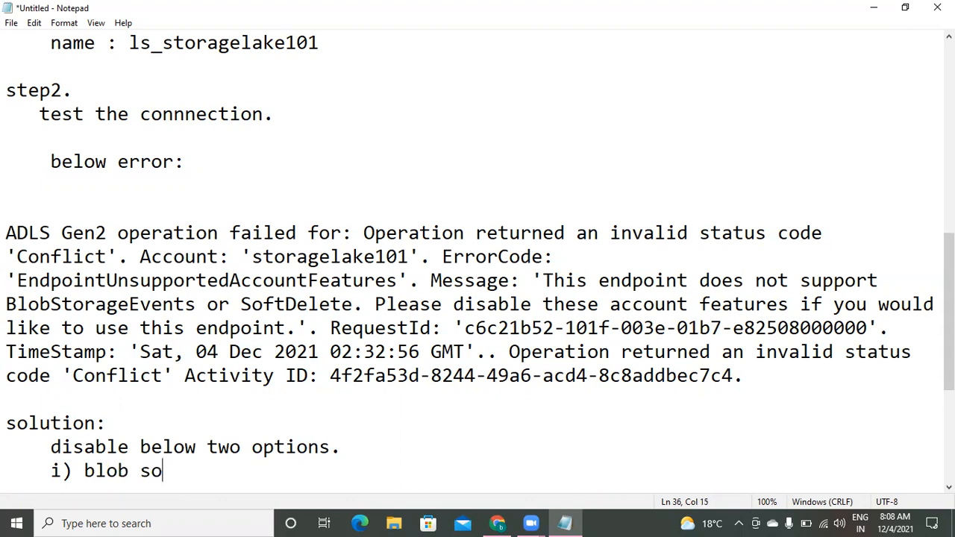
type("ft delete")
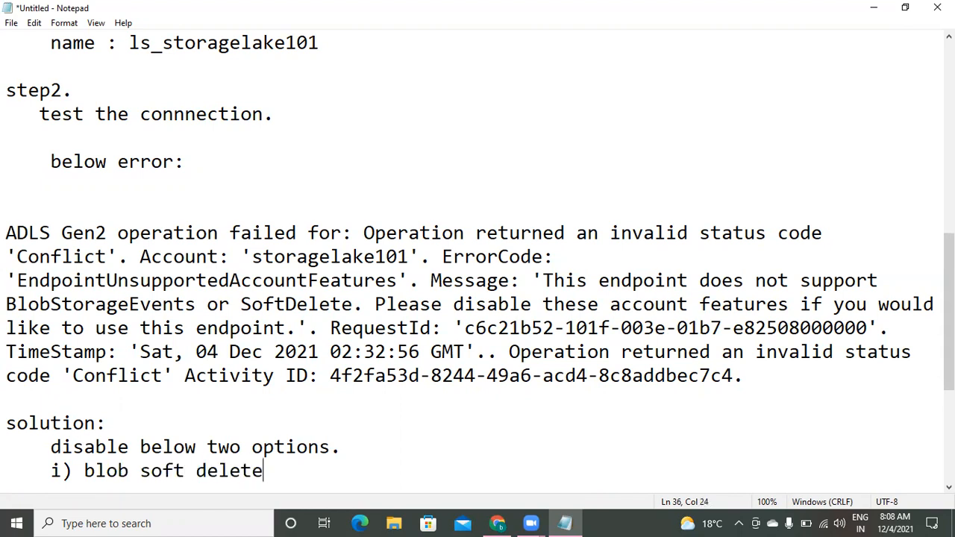
key("Return")
type("ii) s")
key("BackSpace")
type("container ")
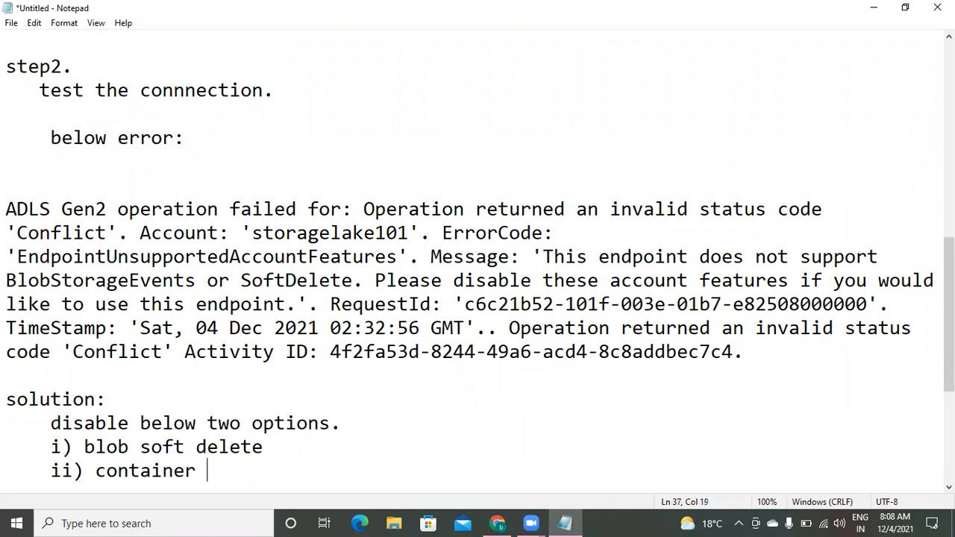
type("solft")
key("BackSpace")
type("d")
key("BackSpace")
key("BackSpace")
key("BackSpace")
type("ft delete")
key("Return")
key("Return")
key("Return")
key("Return")
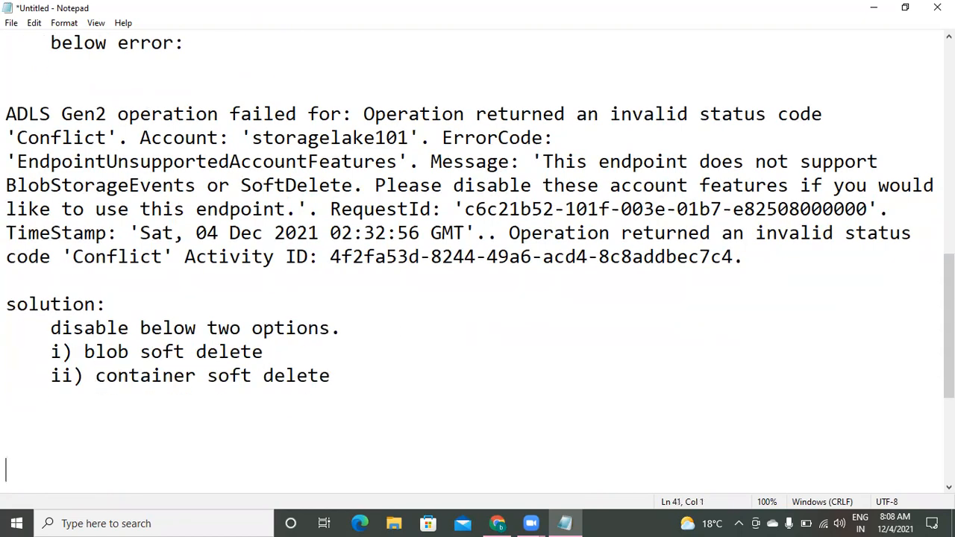
Extend the solution line to "disable below two options for your storage account." and add blank lines after the container soft delete item
left_click(366, 329)
key("BackSpace")
type("for your storage account.")
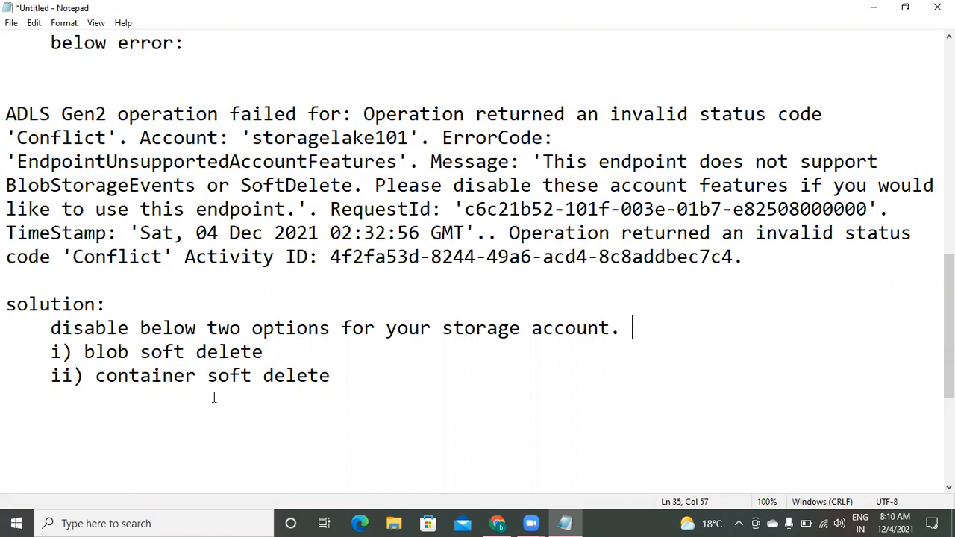
left_click(358, 371)
key("Return")
key("Return")
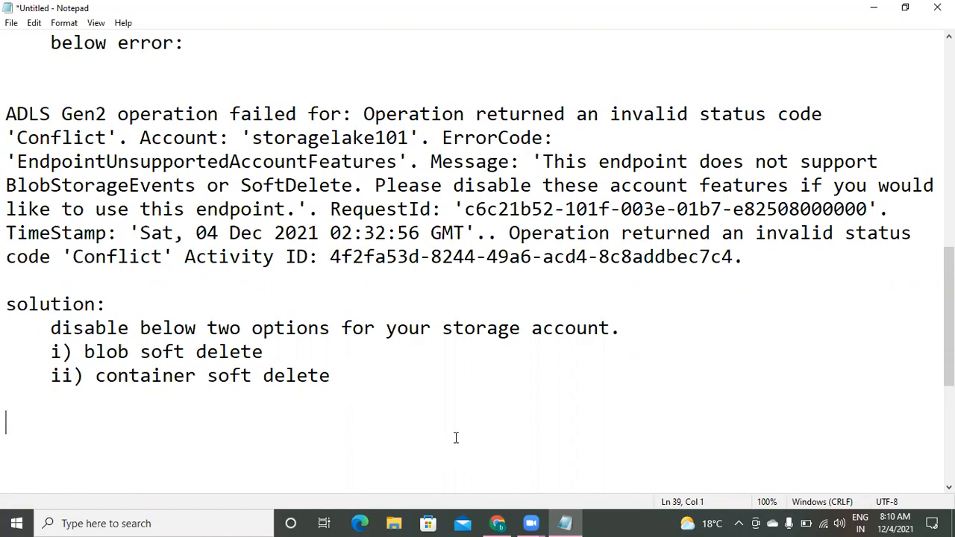
Return to Data Factory in the browser, close the ls_storagelake101 editor without saving, and open the dwhgrp resource group in the Azure portal
left_click(497, 523)
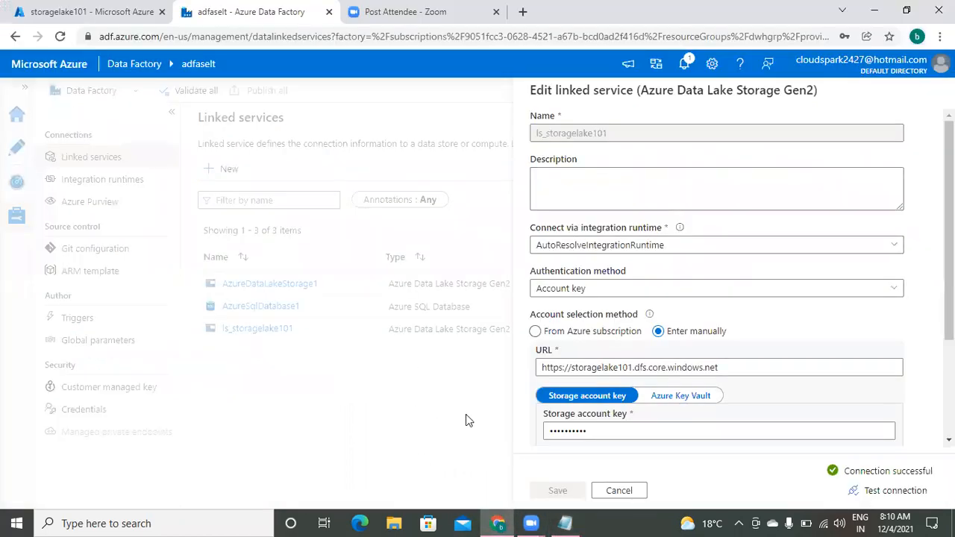
left_click(634, 492)
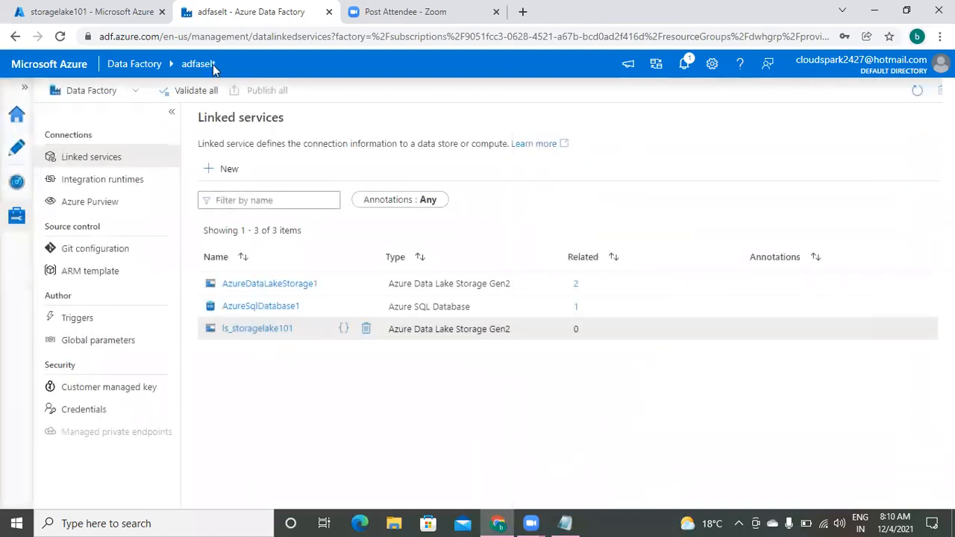
left_click(123, 15)
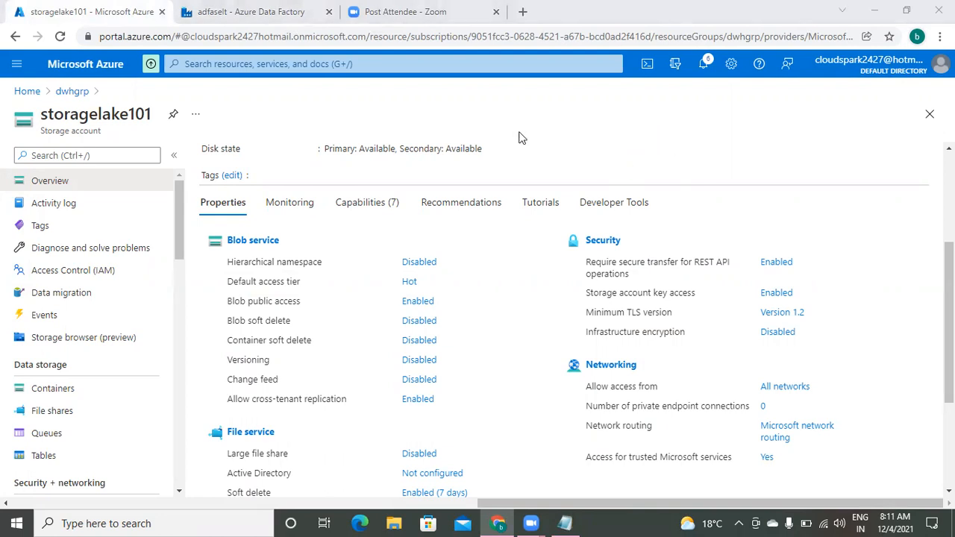
left_click(611, 139)
left_click(72, 91)
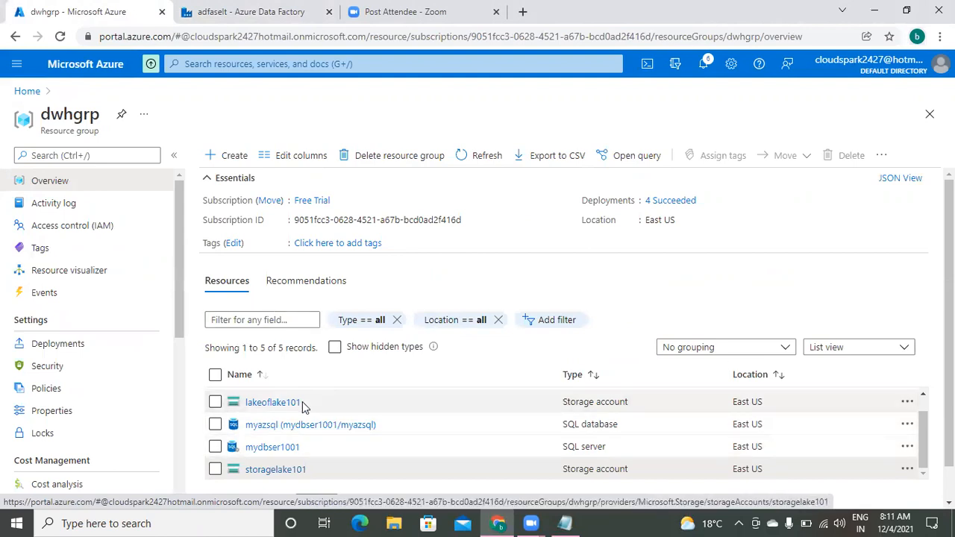
Search the Azure portal for the Storage accounts service and start creating a new storage account
left_click(236, 66)
type("stoa")
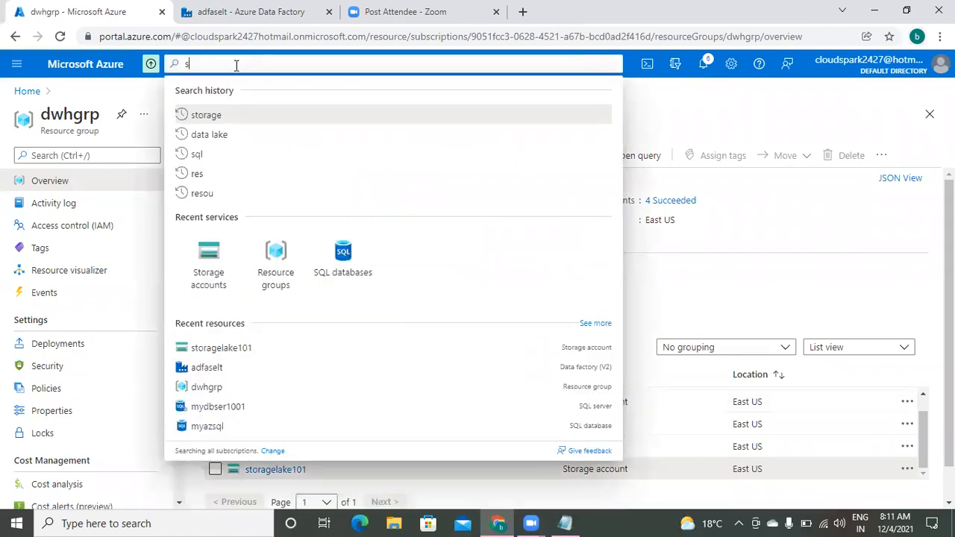
key("BackSpace")
type("rage a")
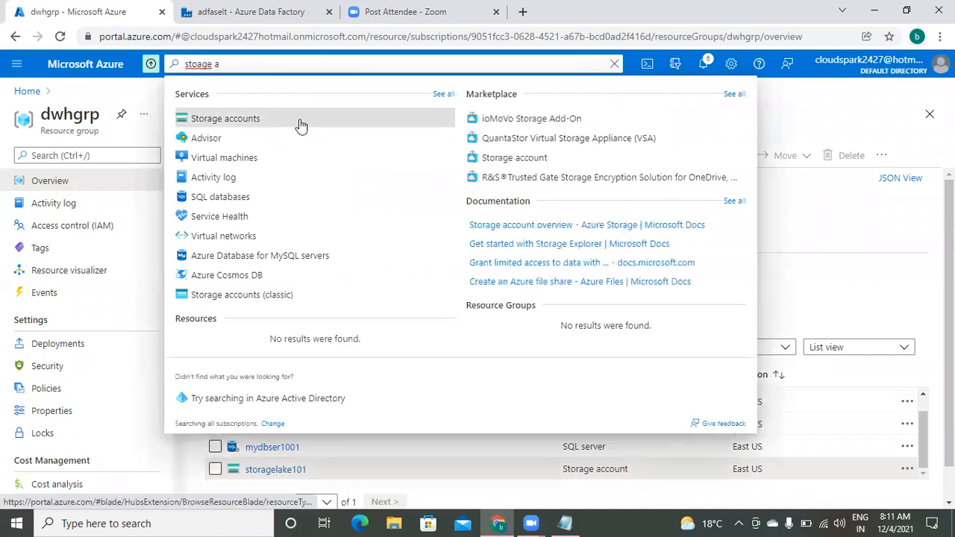
left_click(299, 125)
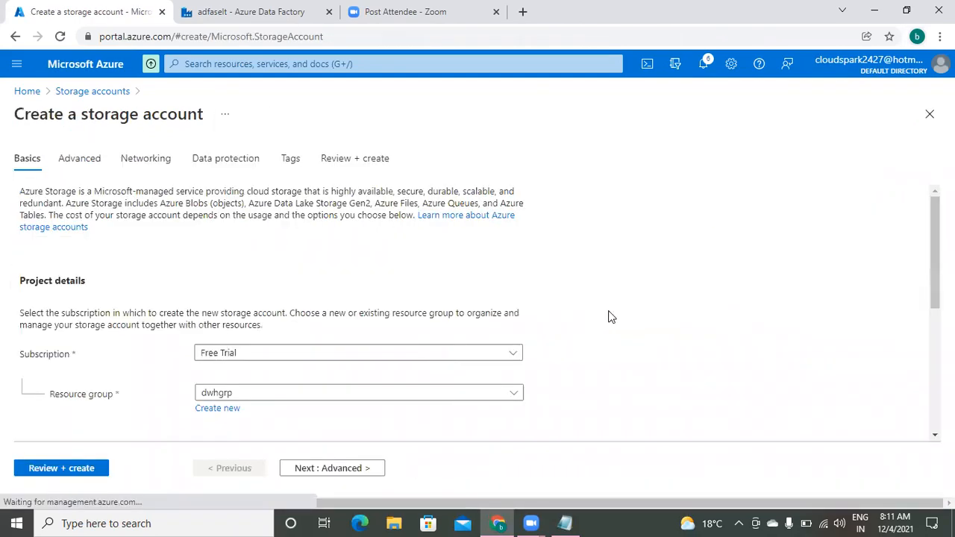
Name the new storage account storagelake102 in the instance details
left_click_drag(934, 251, 934, 363)
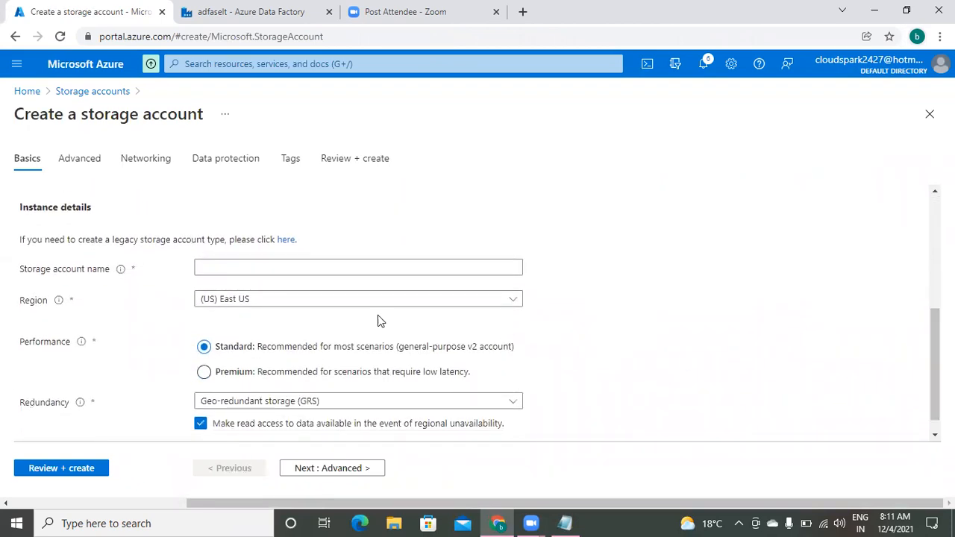
left_click(267, 276)
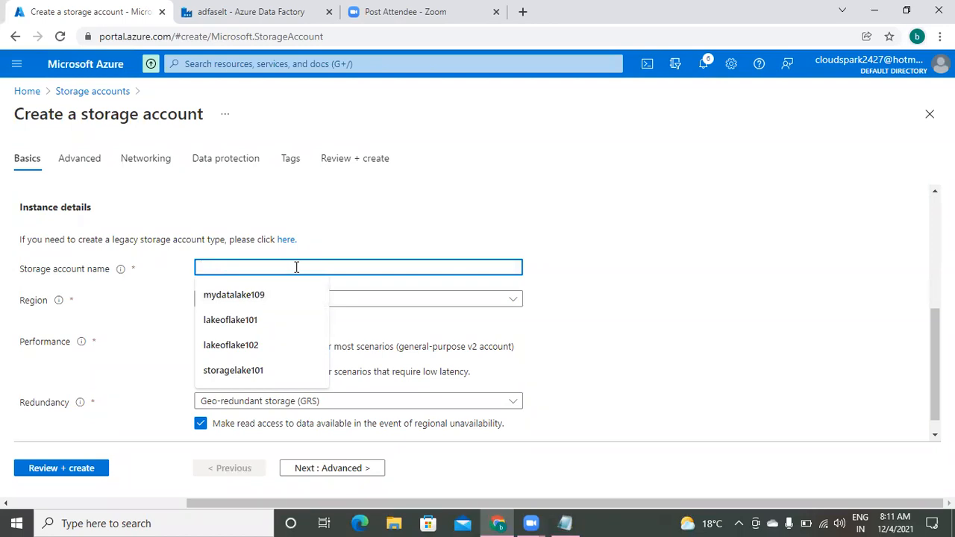
type("sto")
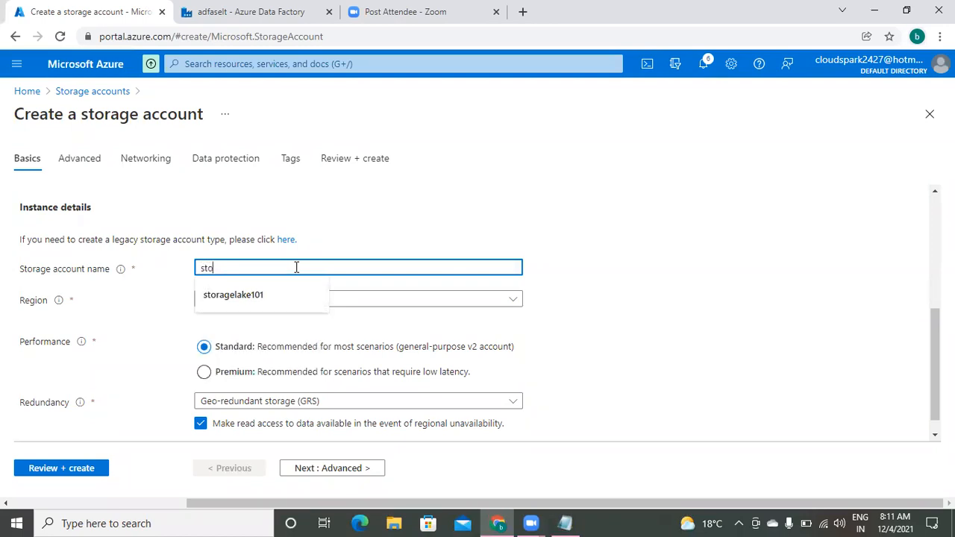
type("ragelake102")
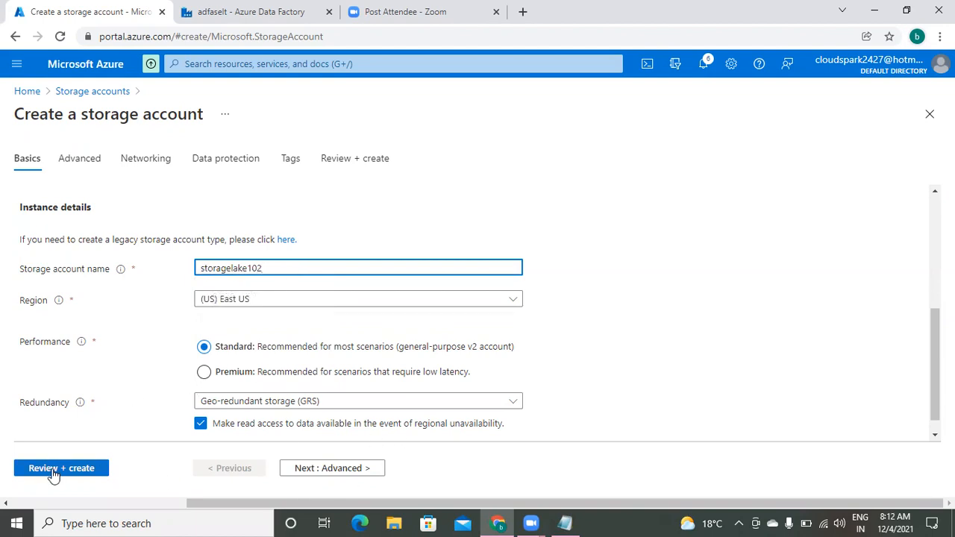
Go through the Advanced and Networking settings, leaving their defaults, and continue to the Data protection settings
left_click(326, 470)
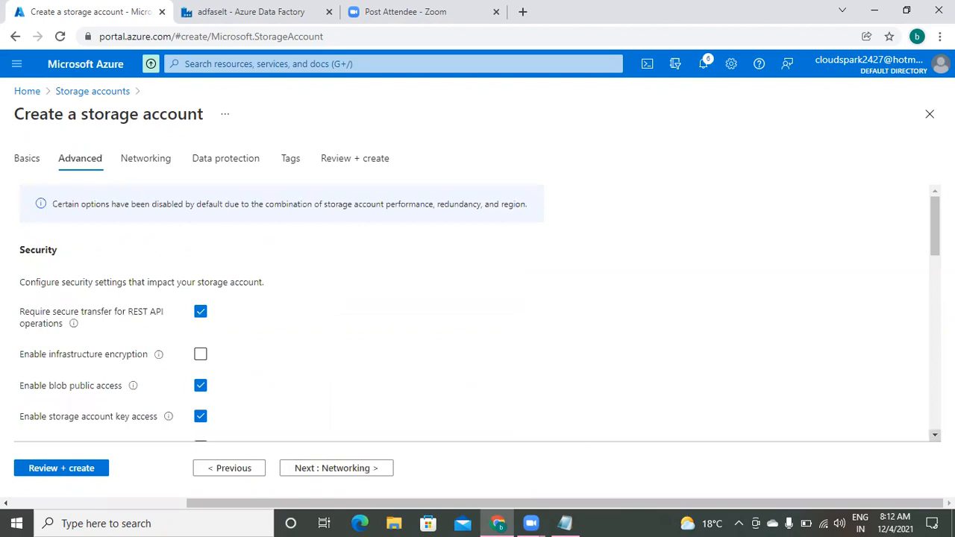
scroll(478, 314, "down", 3)
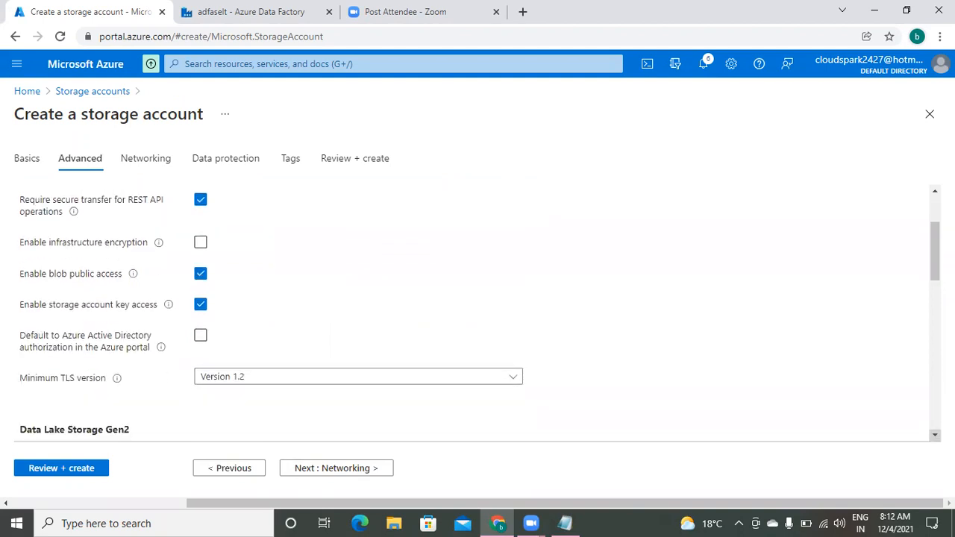
scroll(478, 313, "down", 1)
scroll(477, 314, "down", 5)
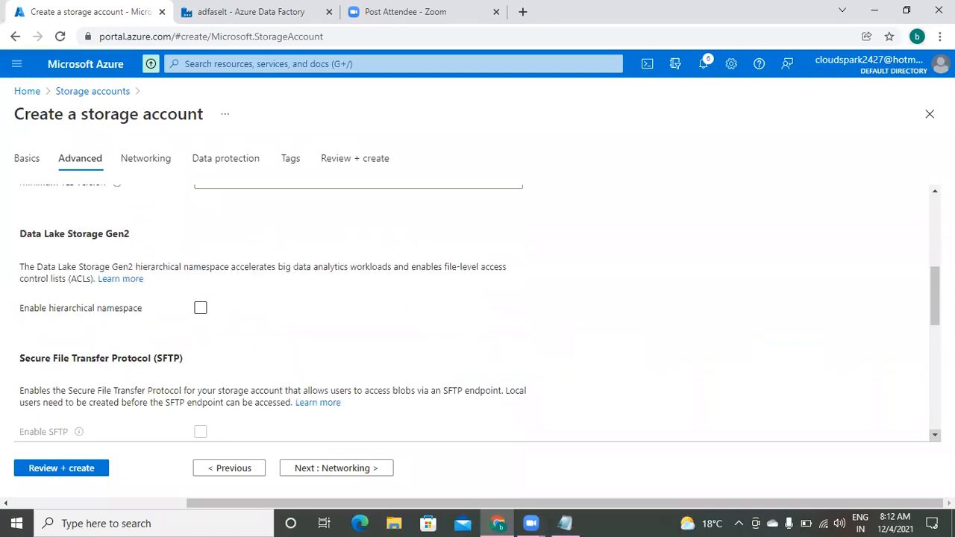
left_click(337, 470)
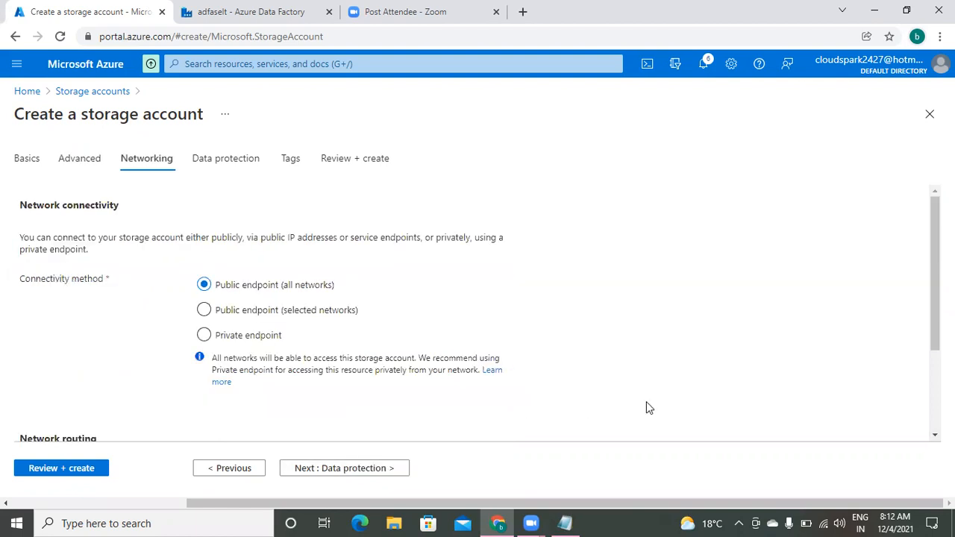
left_click(366, 471)
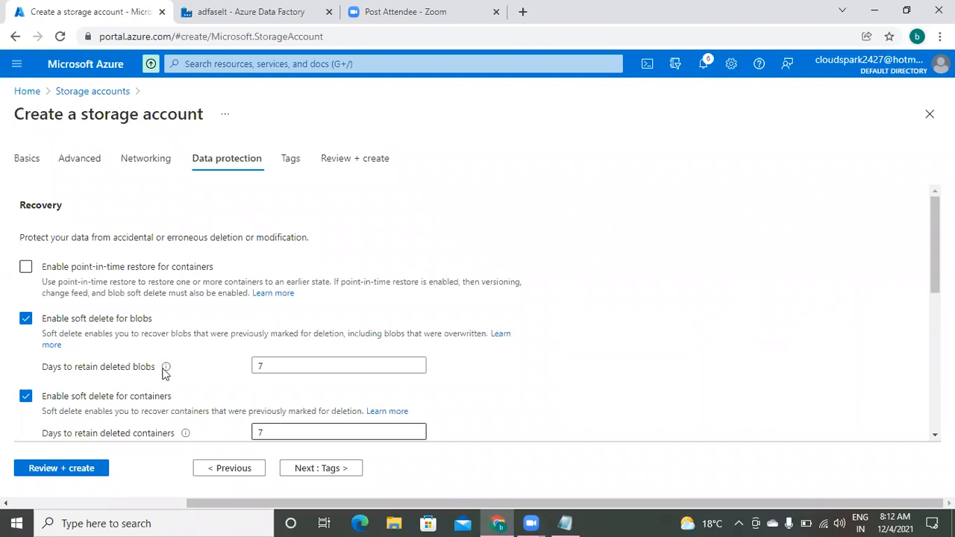
Disable soft delete for blobs, containers and file shares, and create the storagelake102 account
left_click(26, 320)
left_click(26, 371)
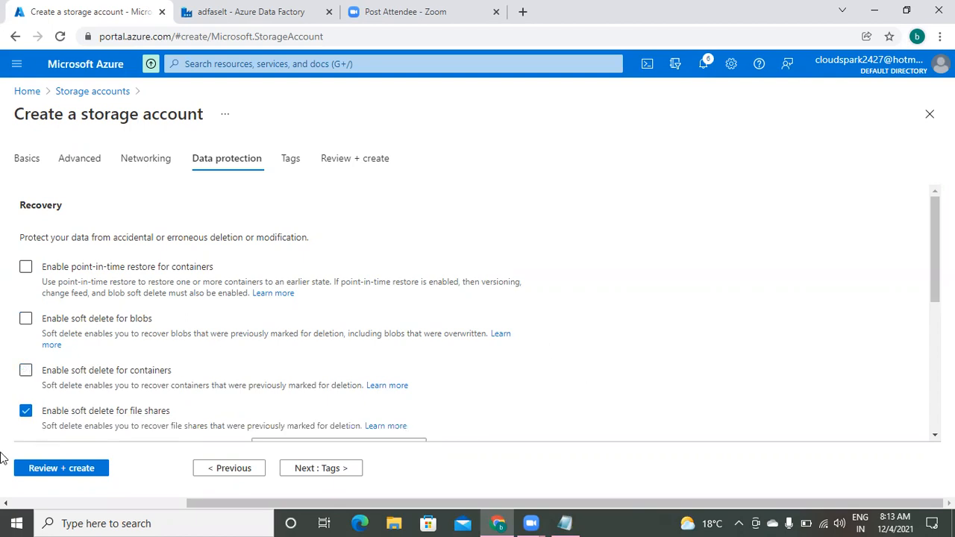
left_click(26, 412)
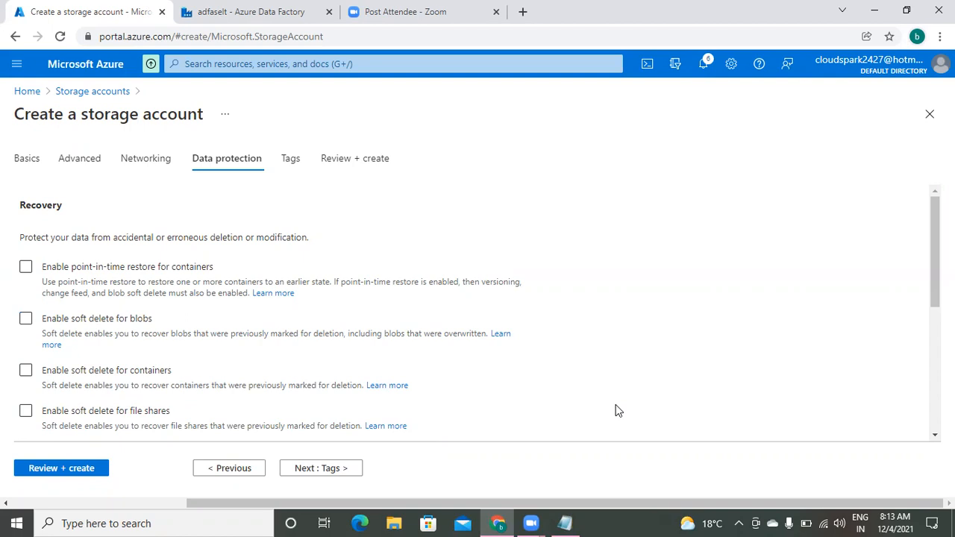
left_click(71, 467)
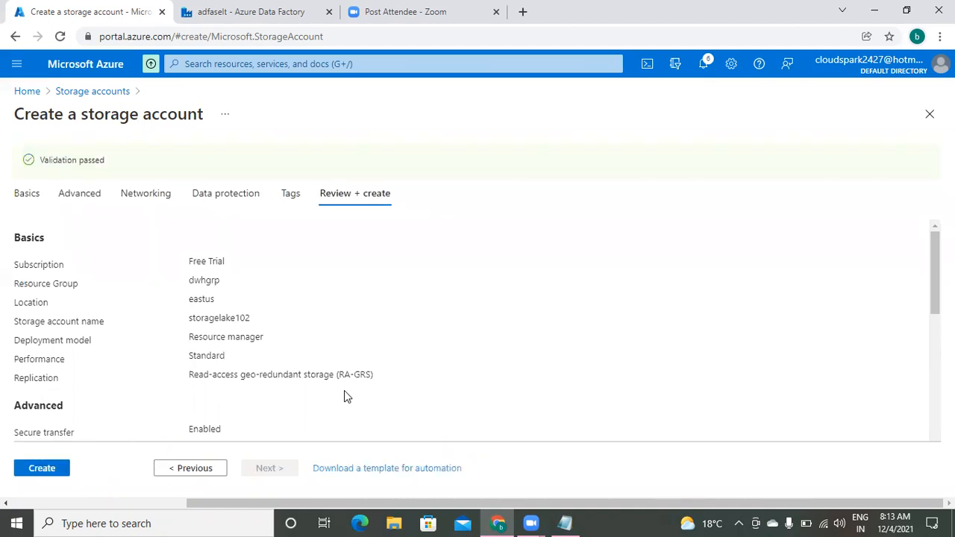
left_click(33, 468)
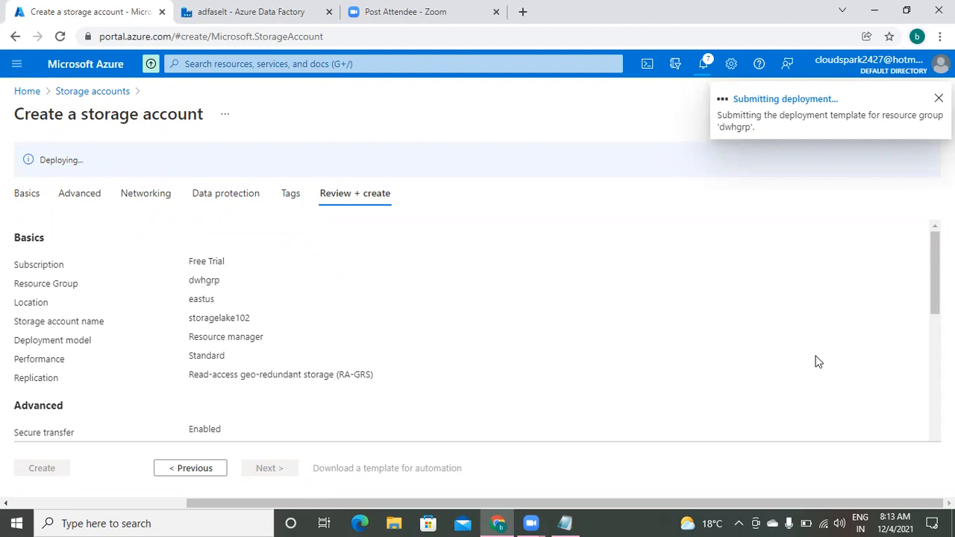
Check the Data Factory linked services list, switch to the Notepad notes, and review the documented task, steps, connection error and solution
left_click(270, 15)
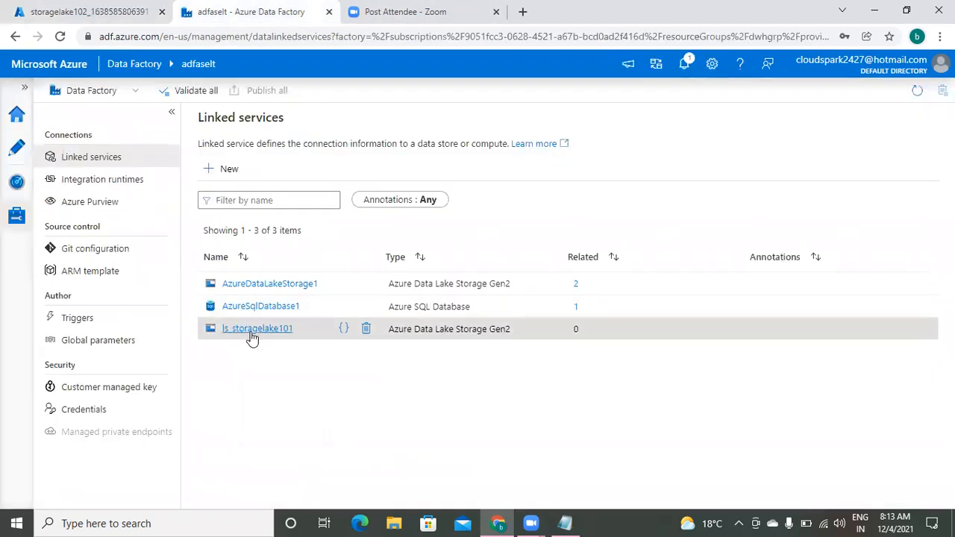
left_click(565, 523)
key("Up")
key("Up")
key("Up")
key("Up")
key("Up")
key("Up")
key("Up")
key("Up")
key("Up")
key("Up")
key("Up")
key("Up")
key("Up")
key("Up")
key("Up")
key("Up")
key("Up")
key("Up")
key("Up")
key("Up")
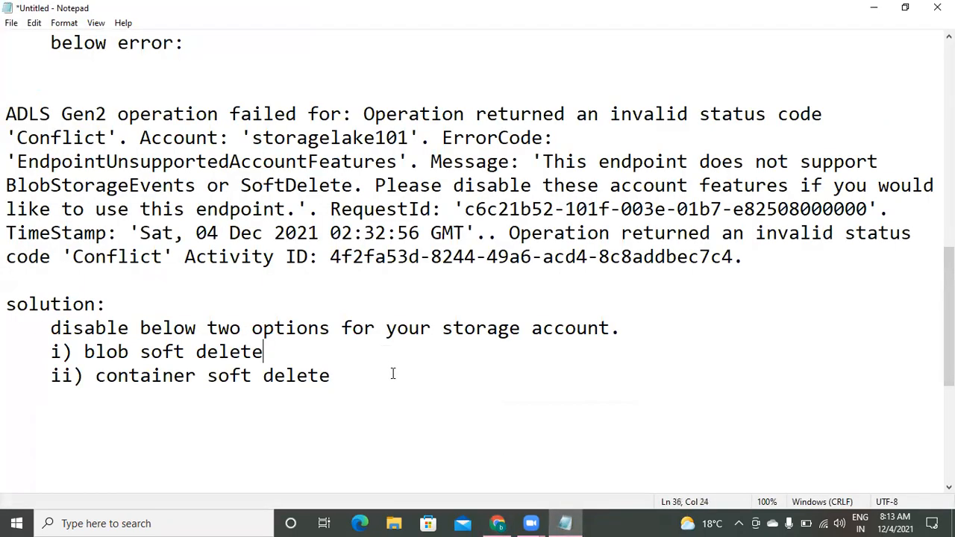
key("Up")
key("Up")
key("Down")
key("Down")
key("Down")
key("Down")
key("Down")
key("Down")
key("Down")
key("Down")
key("Down")
key("Down")
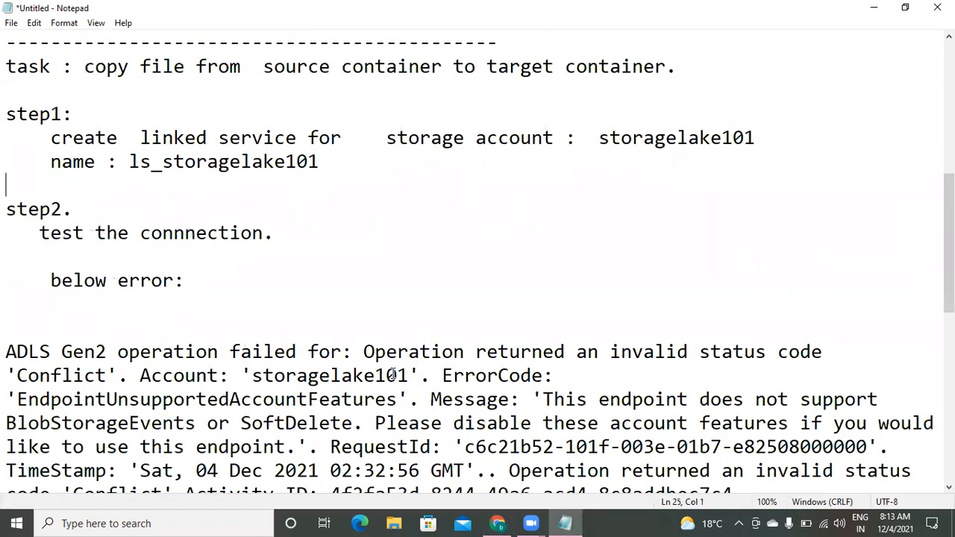
key("Up")
key("Up")
key("Up")
key("Up")
key("Up")
key("Up")
key("Down")
key("Down")
key("Up")
key("Up")
key("Down")
key("Down")
key("Down")
key("Down")
key("Down")
key("Down")
key("Down")
key("Down")
key("Down")
key("Down")
key("Down")
key("Down")
key("Down")
key("Down")
key("Down")
key("Down")
key("Down")
key("Down")
key("Down")
key("Down")
key("Down")
key("Down")
key("Down")
key("Down")
key("Down")
key("Down")
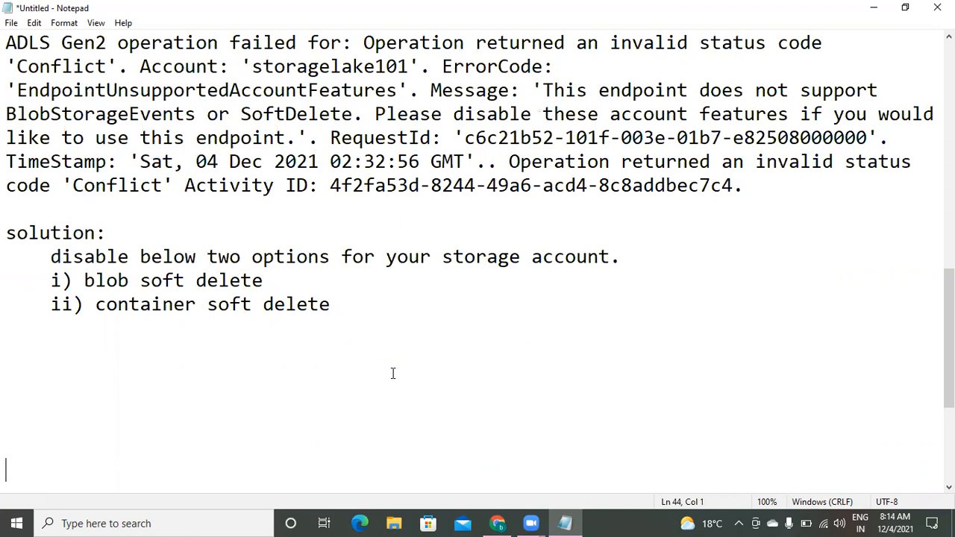
Add a dashed separator line below the soft-delete solution in the notes
key("Up")
key("Up")
key("Up")
key("Up")
key("Up")
type("-----------------------------")
Review the notes from the documented task and earlier steps down to the soft-delete solution
key("Up")
key("Up")
key("Up")
key("Up")
key("Up")
key("Up")
key("Up")
key("Up")
key("Up")
key("Up")
key("Up")
key("Up")
key("Up")
key("Up")
key("Up")
key("Up")
key("Up")
key("Up")
key("Up")
key("Up")
key("Down")
key("Down")
key("Down")
key("Down")
key("Down")
key("Down")
key("Down")
key("Down")
key("Down")
key("Down")
key("Down")
key("Down")
key("Down")
key("Down")
key("Down")
key("Down")
key("Down")
key("Down")
key("Down")
key("Down")
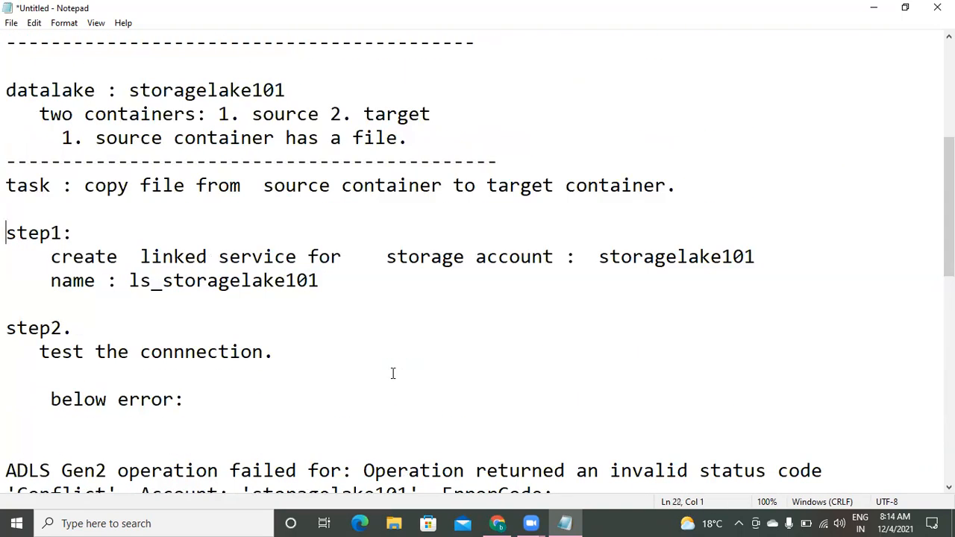
Write "step3. create data set for souce file." below the dashed separator
type("step3. create dat")
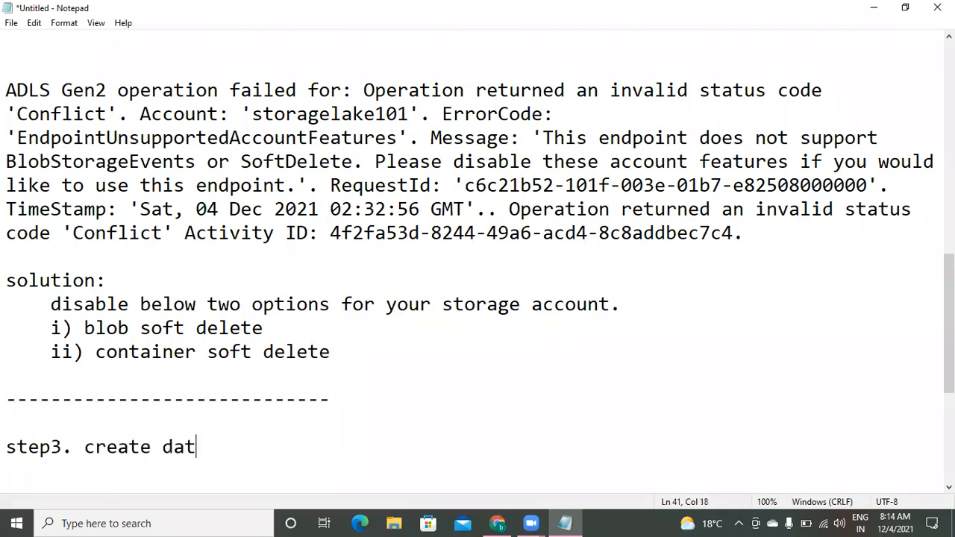
type("a set for ")
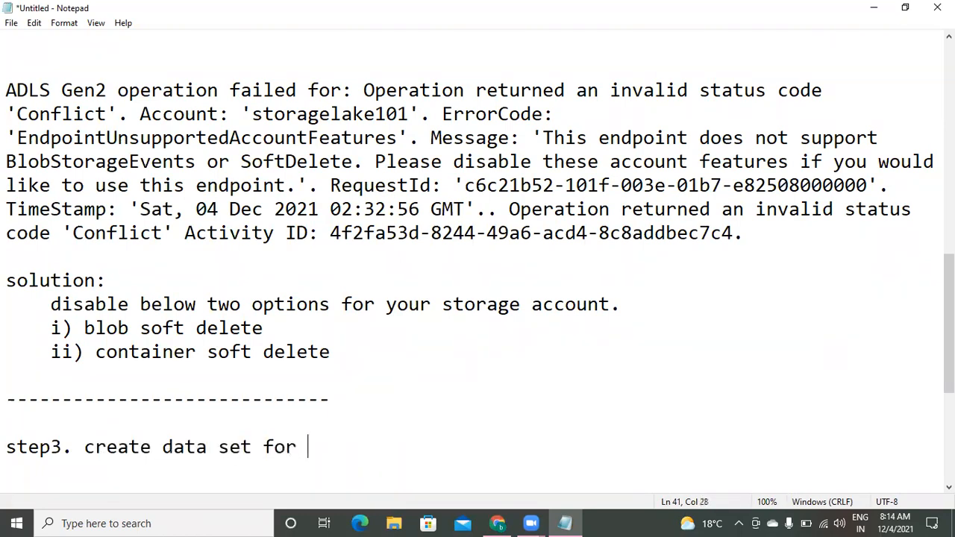
type("souce file")
type(".")
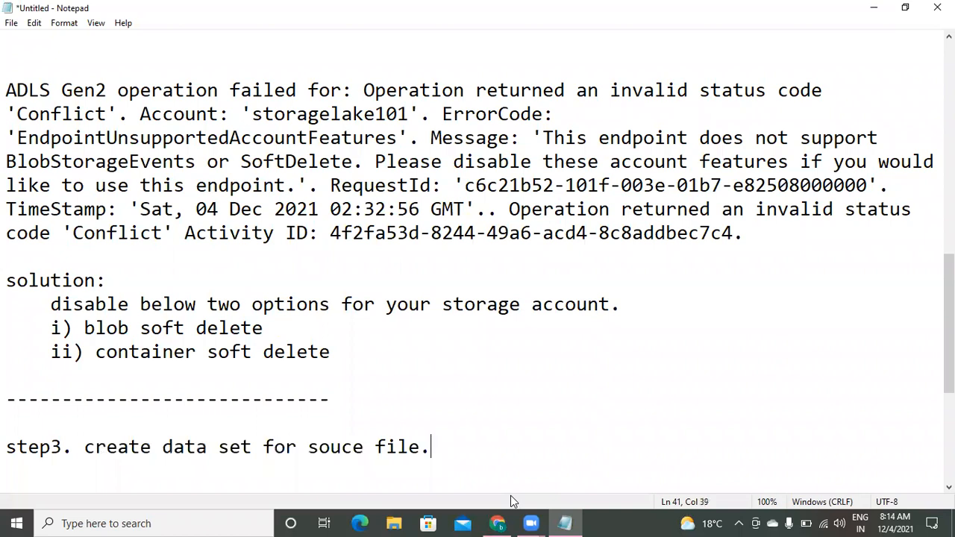
Switch to Data Factory, check the existing datasets in the authoring view, and start a new dataset
left_click(497, 523)
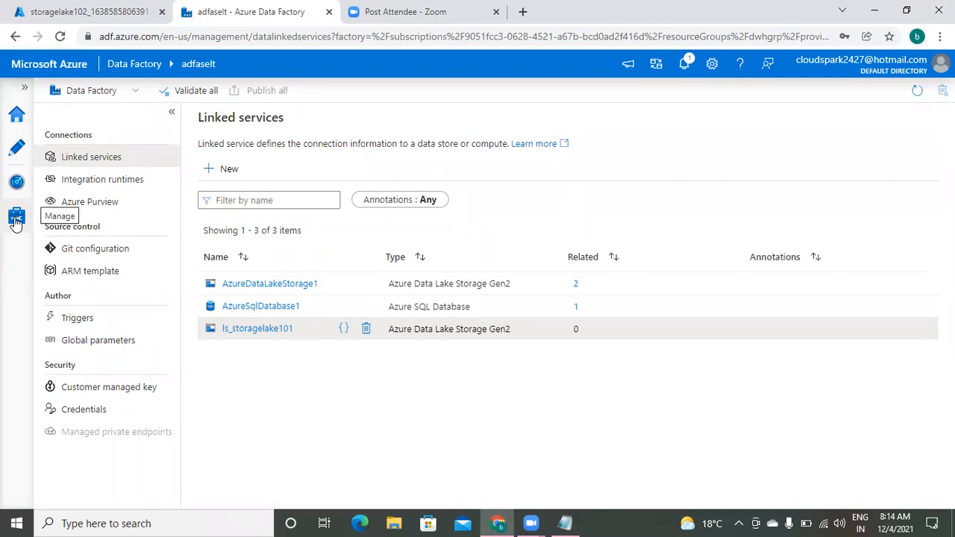
left_click(15, 153)
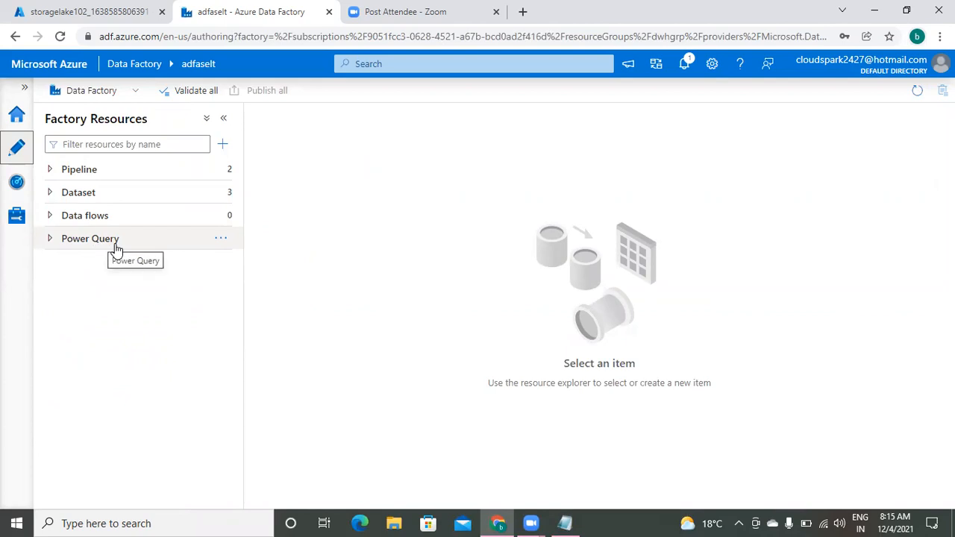
left_click(50, 194)
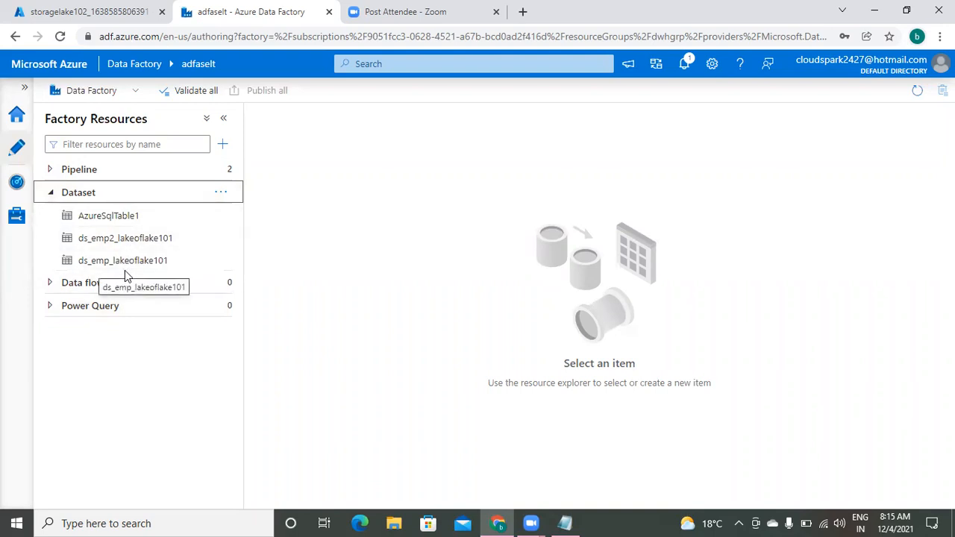
left_click(369, 202)
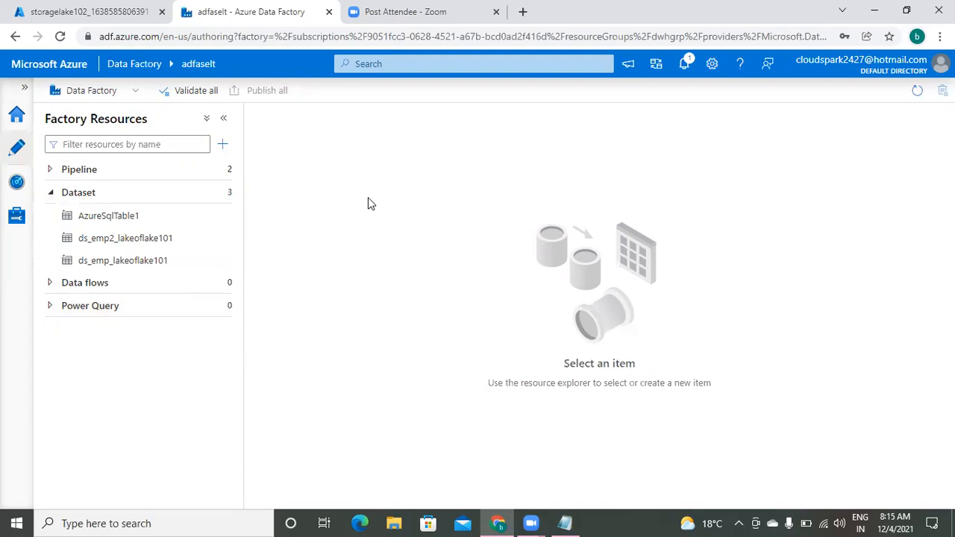
left_click(141, 192)
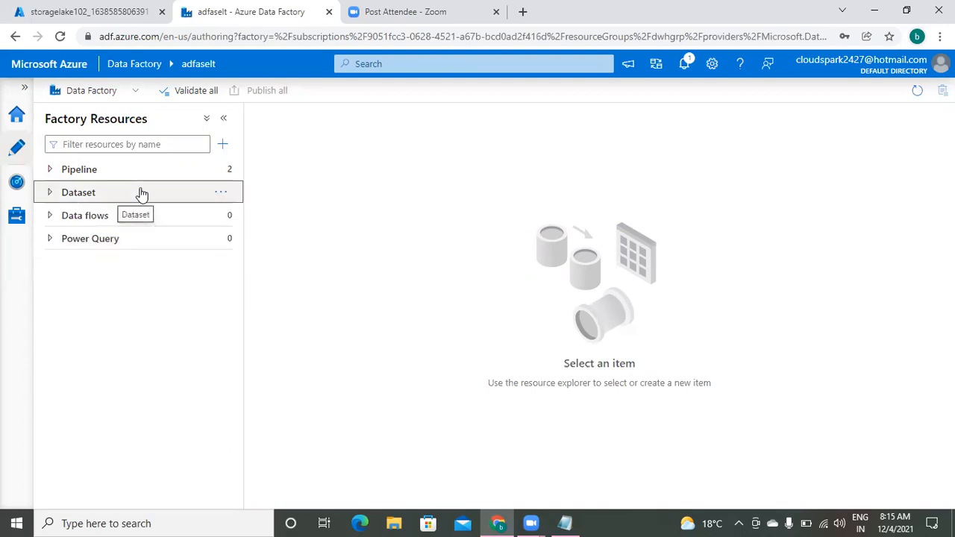
left_click(221, 195)
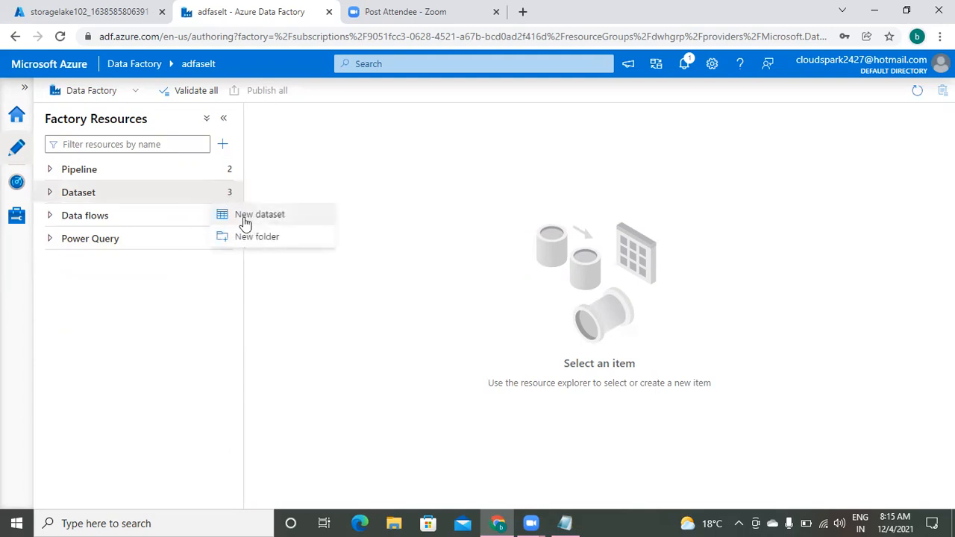
left_click(245, 219)
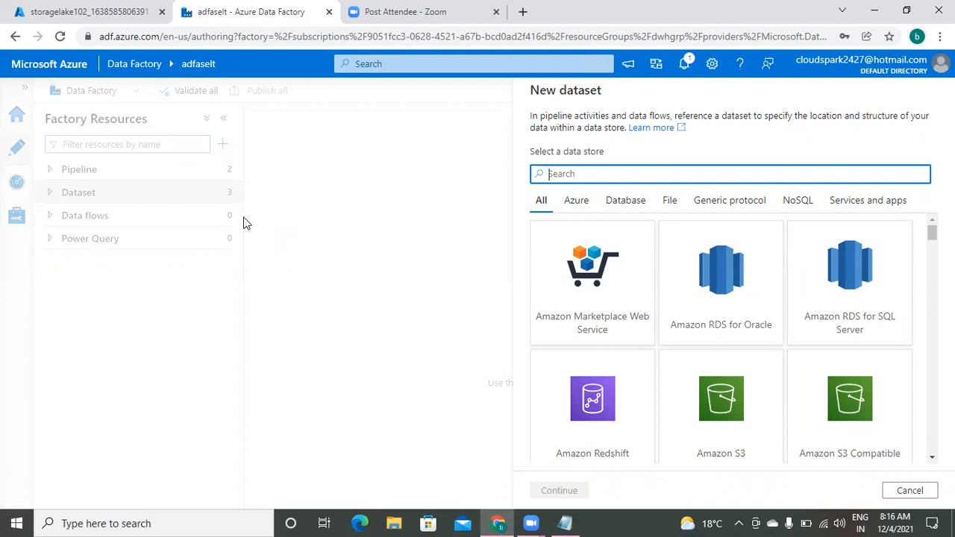
Choose Azure Data Lake Storage Gen2 as the dataset's data store and DelimitedText as its format
type("data lake")
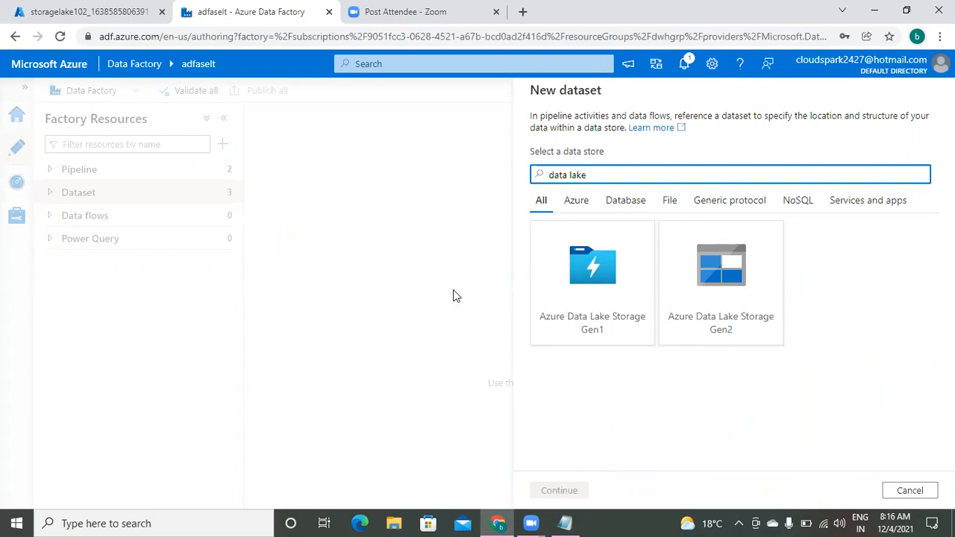
left_click(730, 327)
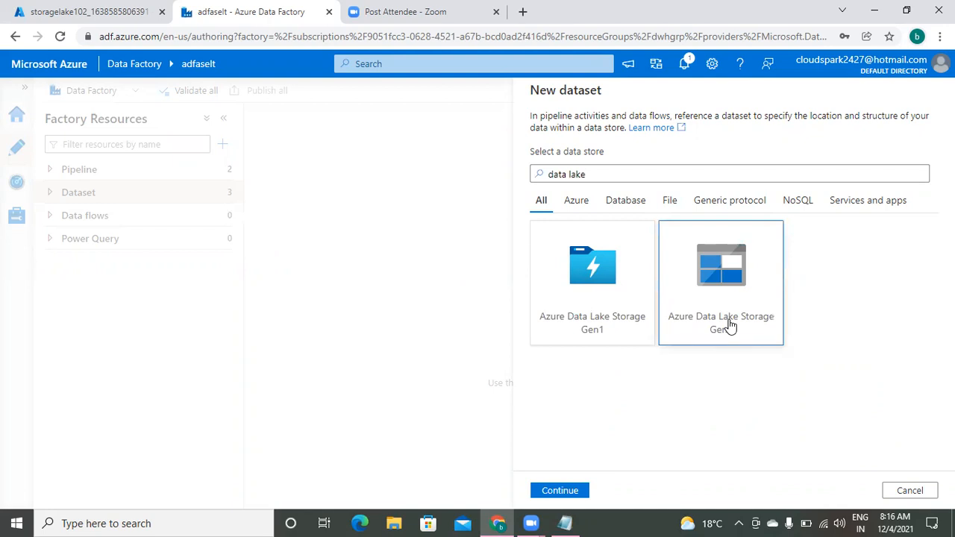
left_click(575, 493)
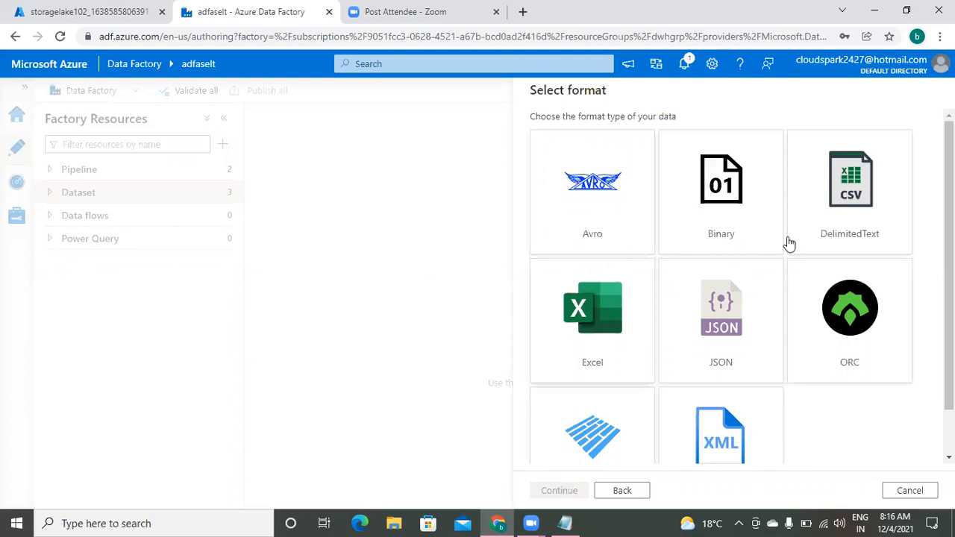
left_click(861, 226)
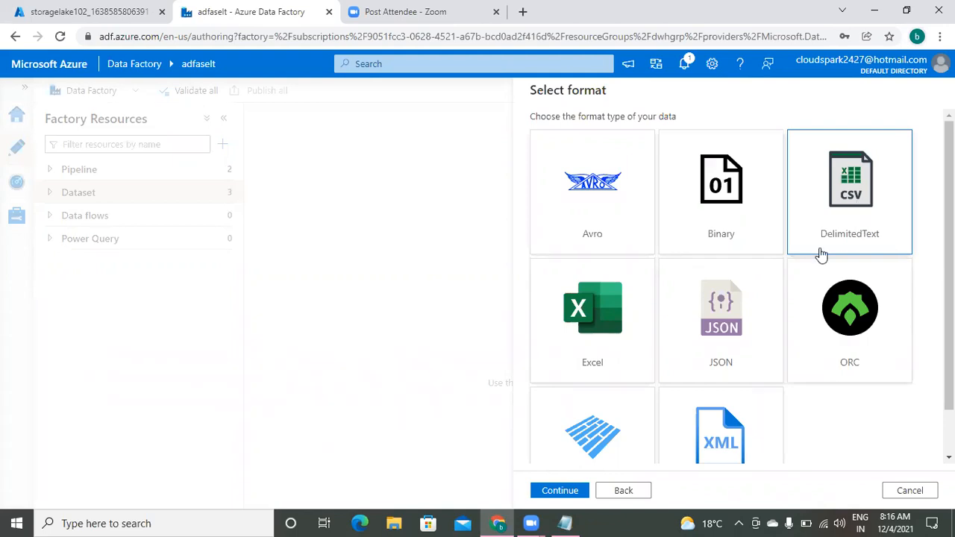
left_click(561, 491)
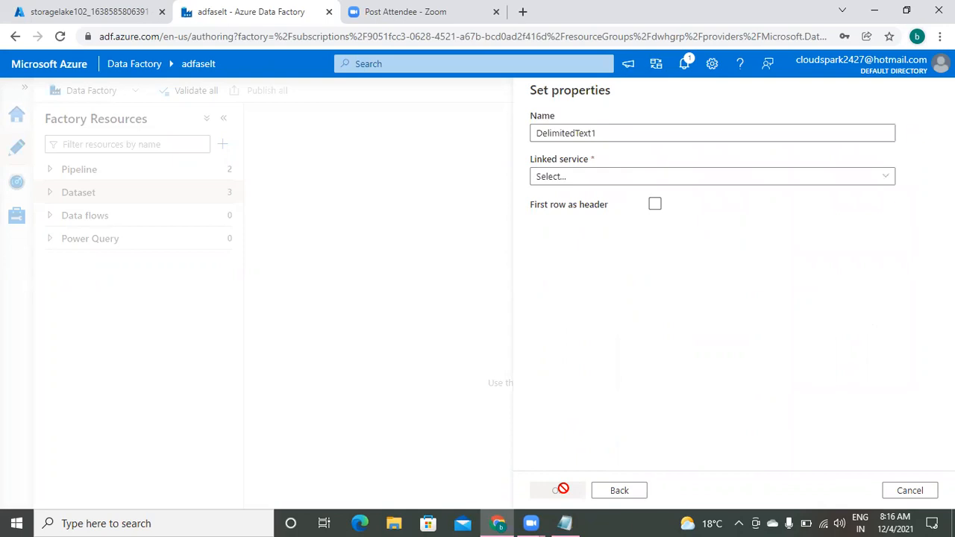
Name the new dataset ds_storagelake101_source_emp
double_click(660, 129)
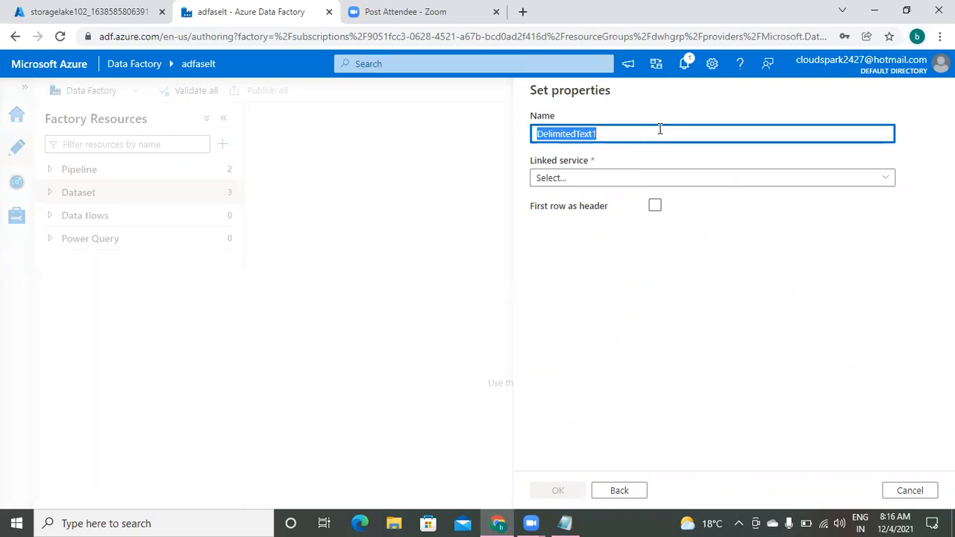
left_click(621, 110)
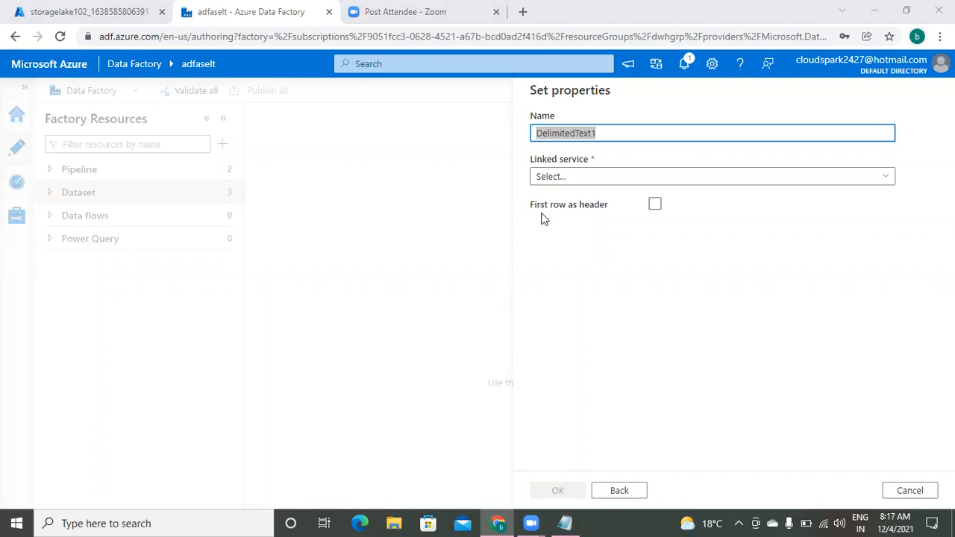
left_click(646, 137)
key("BackSpace")
key("BackSpace")
key("BackSpace")
key("BackSpace")
key("BackSpace")
key("BackSpace")
key("BackSpace")
key("BackSpace")
key("BackSpace")
key("BackSpace")
key("BackSpace")
key("BackSpace")
key("BackSpace")
key("BackSpace")
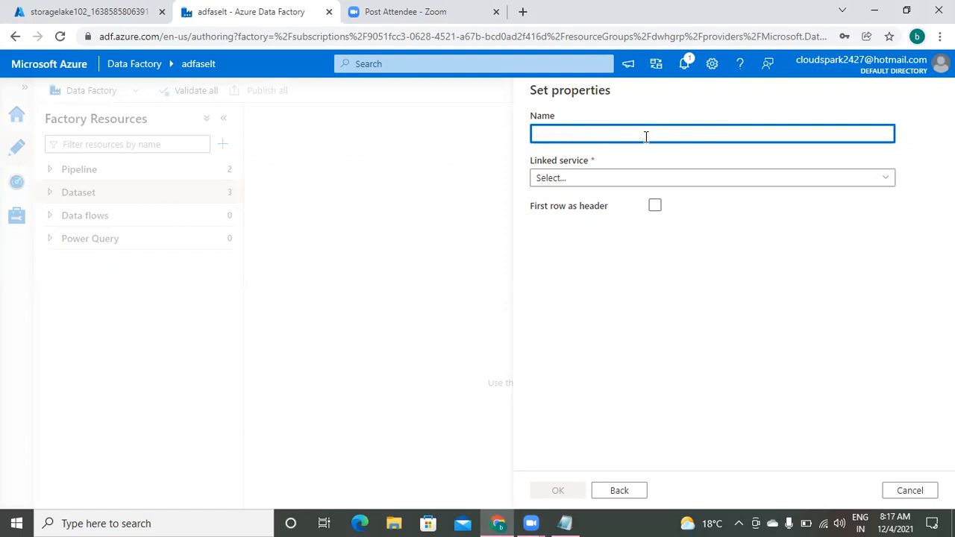
type("ds_")
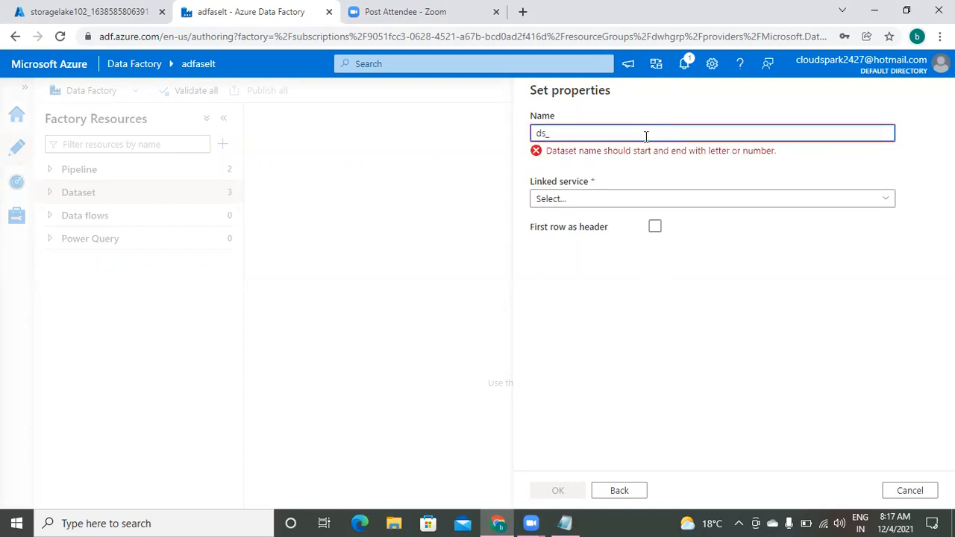
type("storagelak")
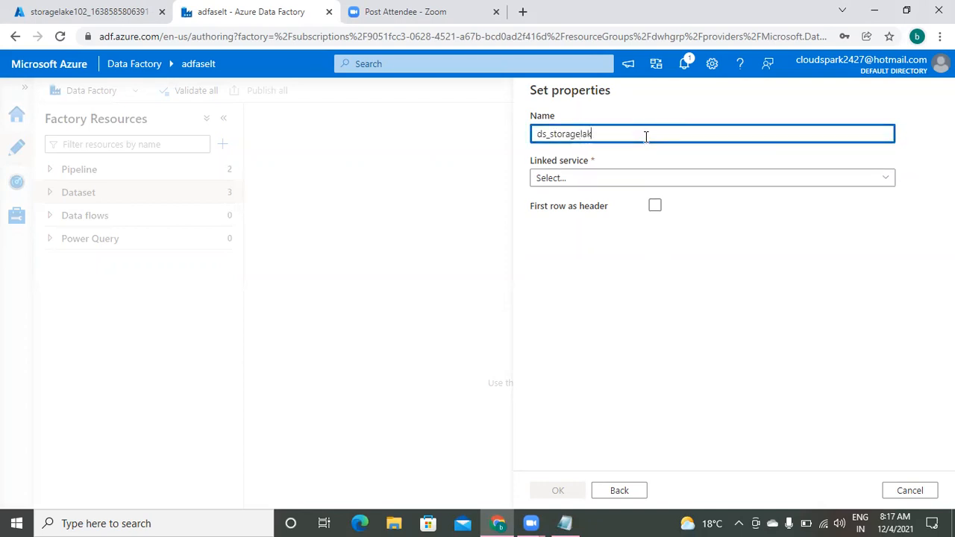
type("e101_")
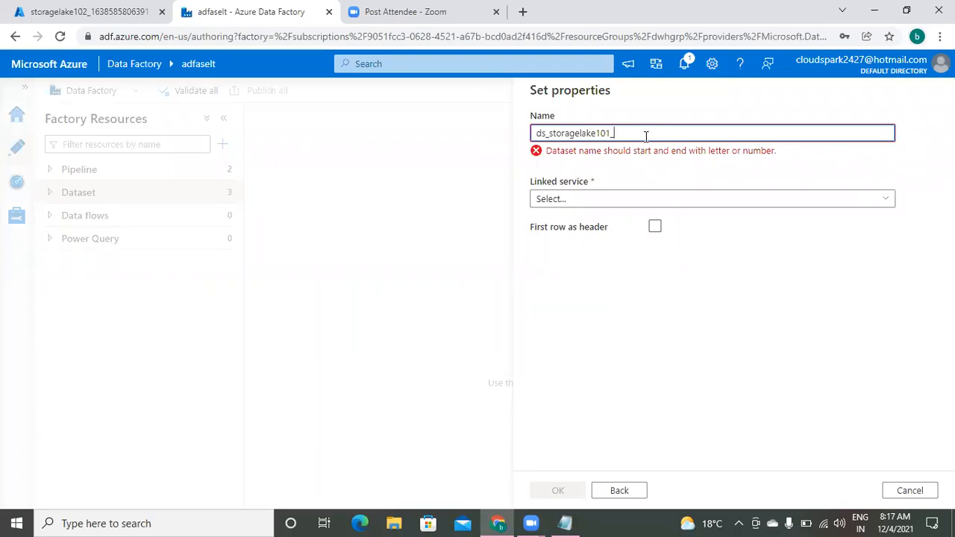
type("source")
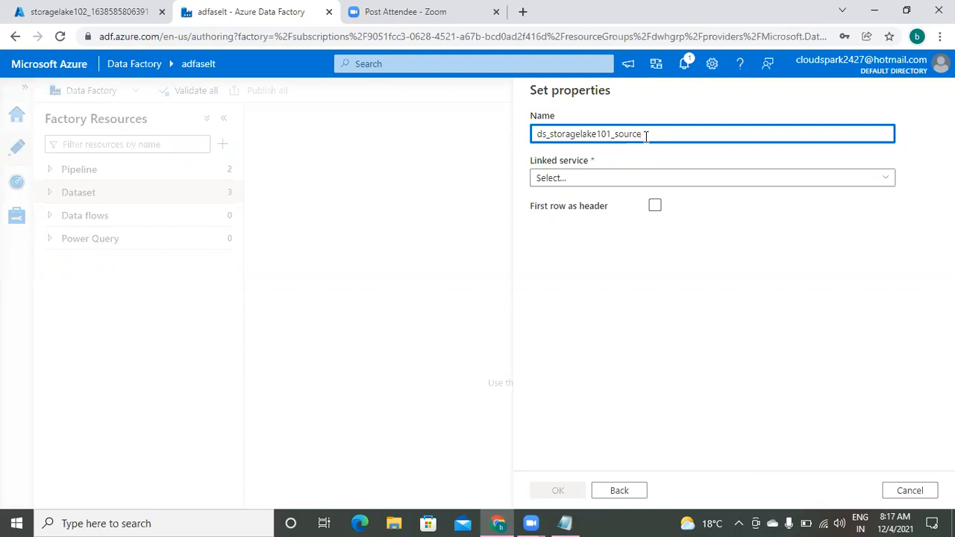
type("_tmp")
Link the dataset to ls_storagelake101 and set its file path to emp.txt in the source container
left_click(691, 179)
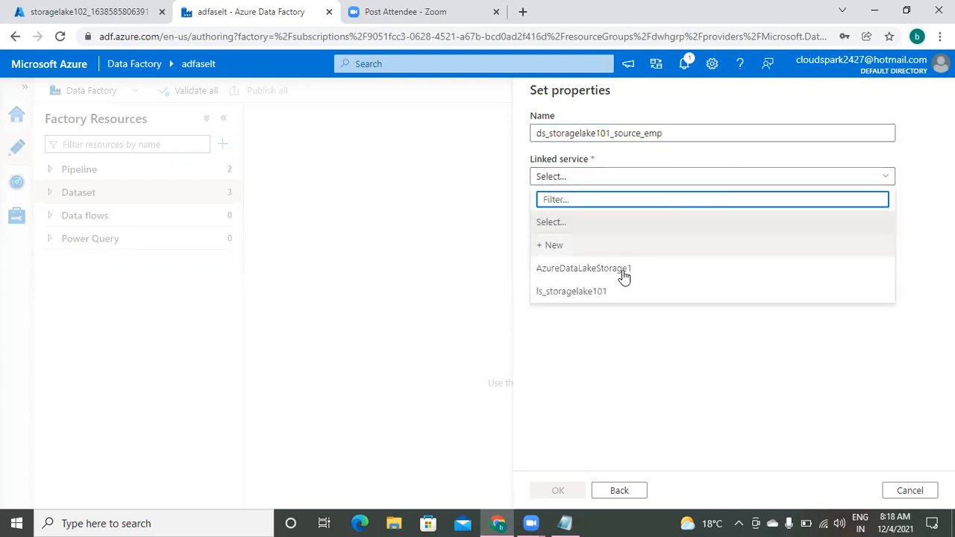
left_click(580, 293)
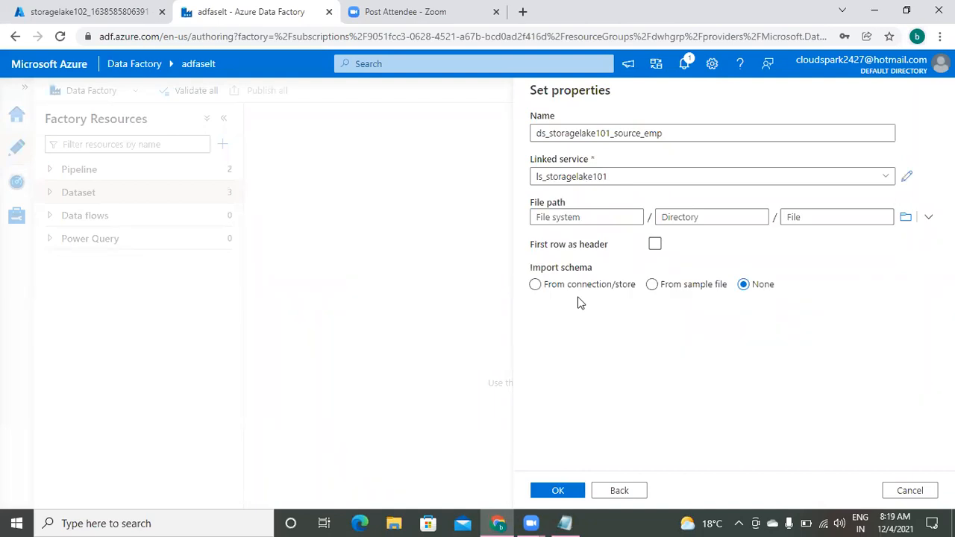
left_click(564, 218)
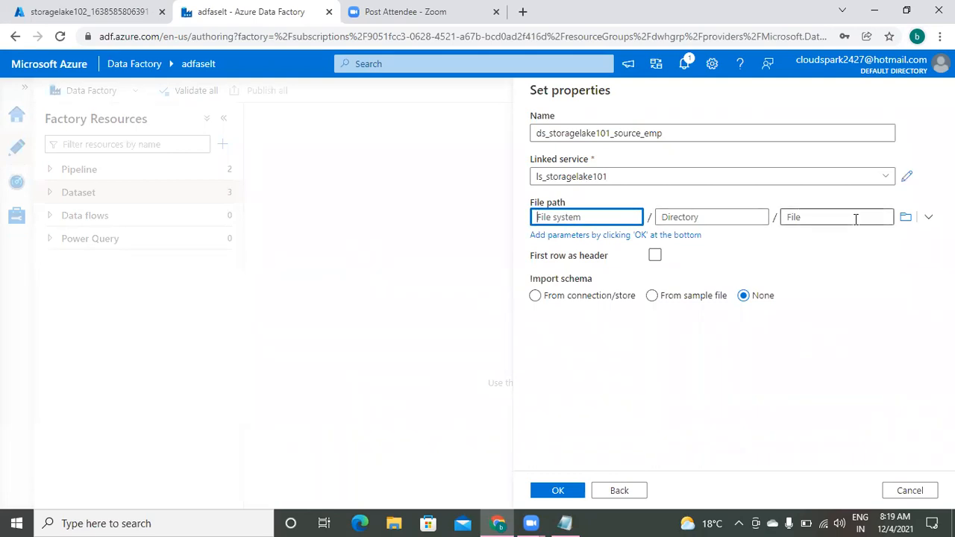
left_click(906, 220)
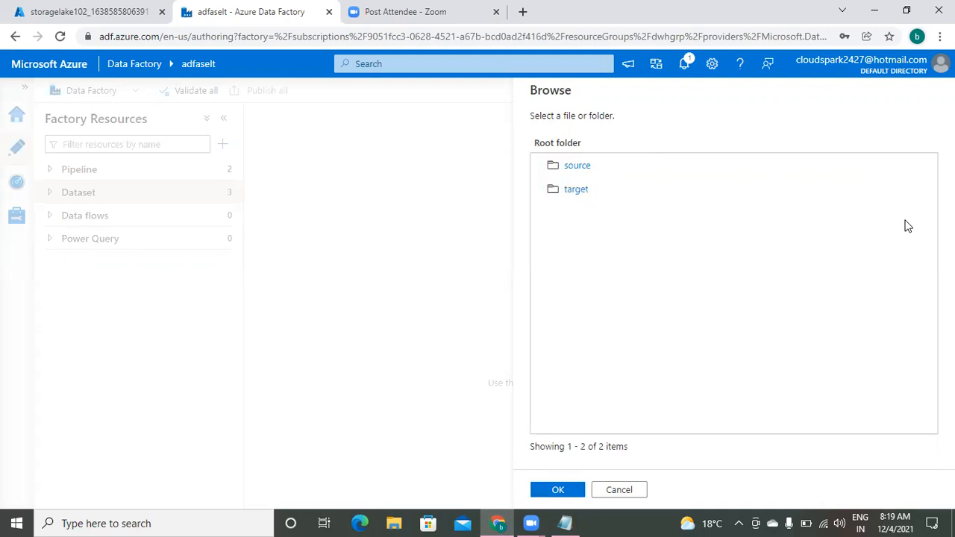
left_click(577, 167)
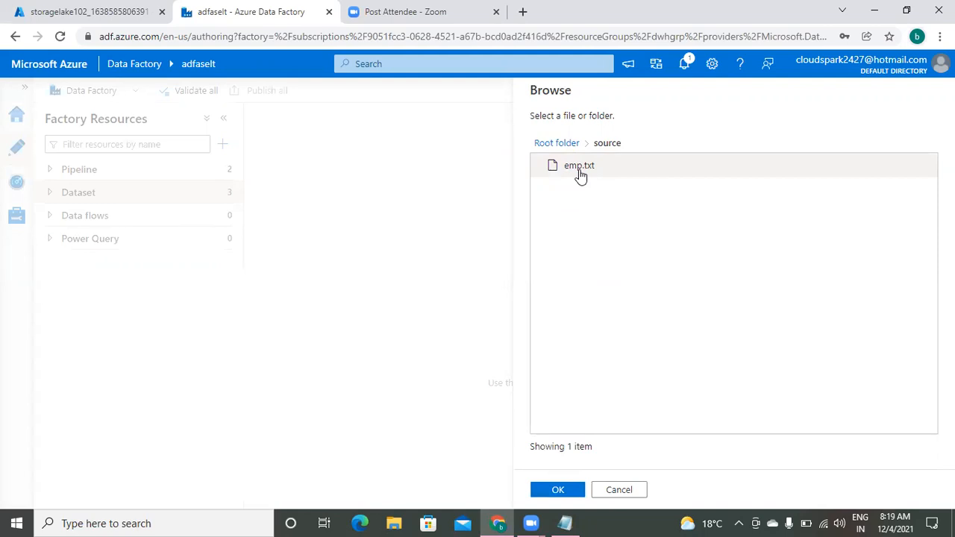
left_click(581, 176)
left_click(570, 489)
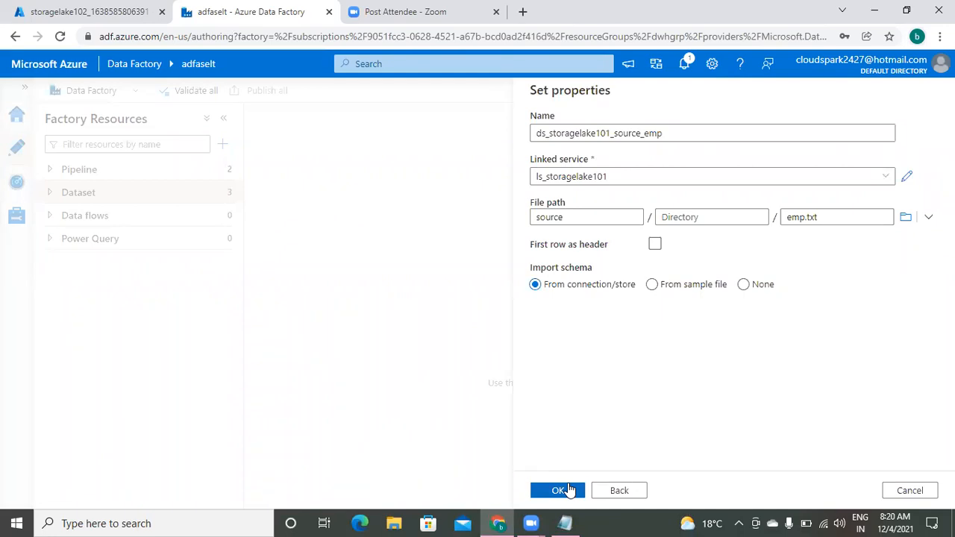
Create the dataset with the first row as header and publish it
left_click(654, 246)
left_click(559, 490)
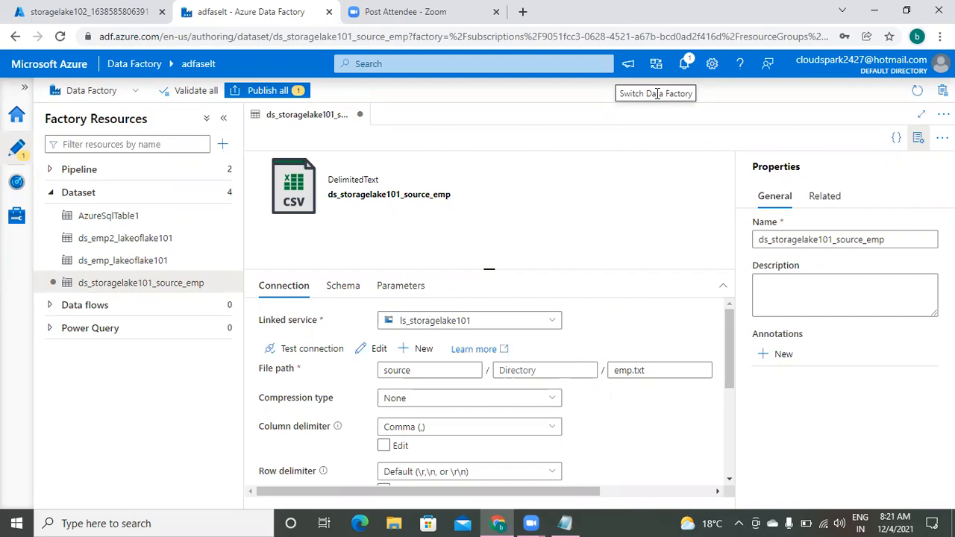
left_click(265, 91)
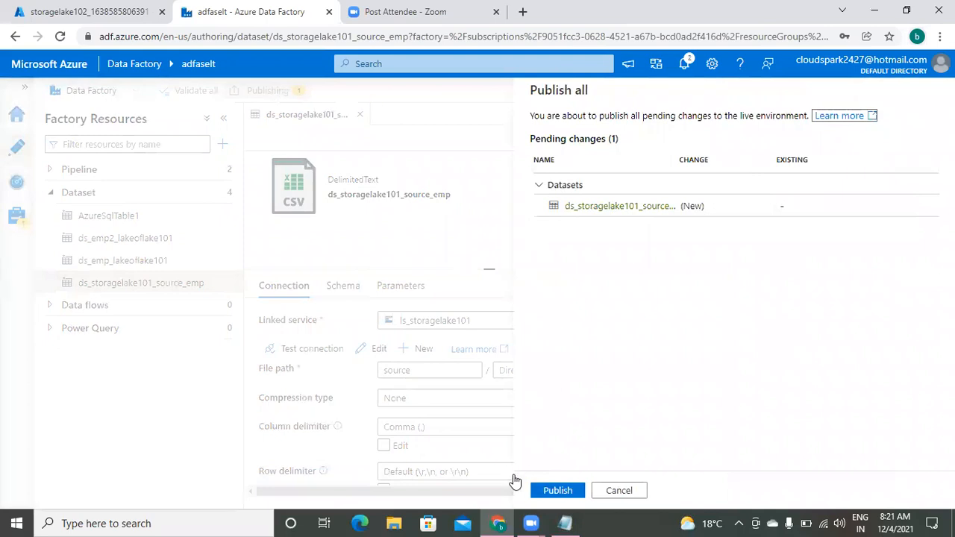
left_click(556, 490)
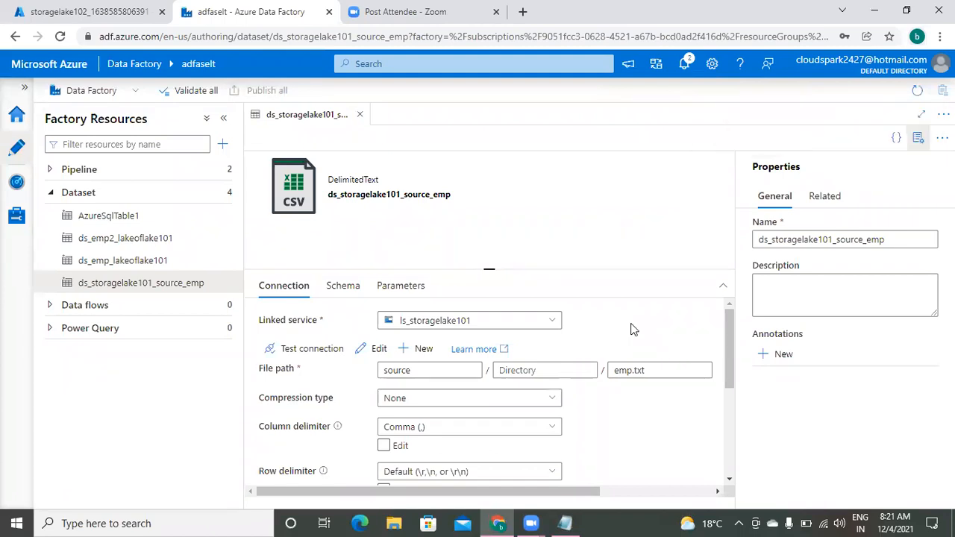
Switch to Notepad and add the line "name : ds_storagelake101_source_emp" under step3, followed by several blank lines
left_click(565, 522)
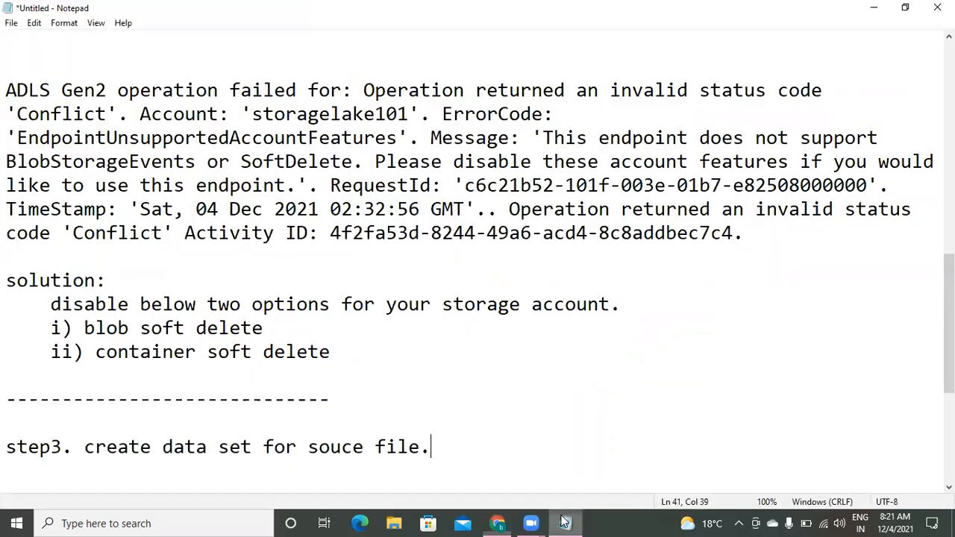
key("Return")
key("Return")
key("Return")
key("Return")
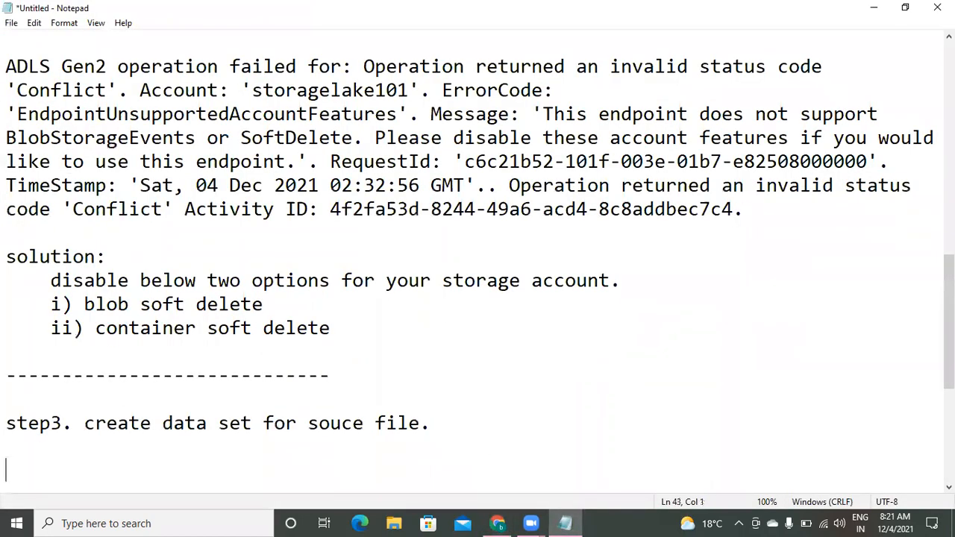
key("BackSpace")
key("BackSpace")
type("name ")
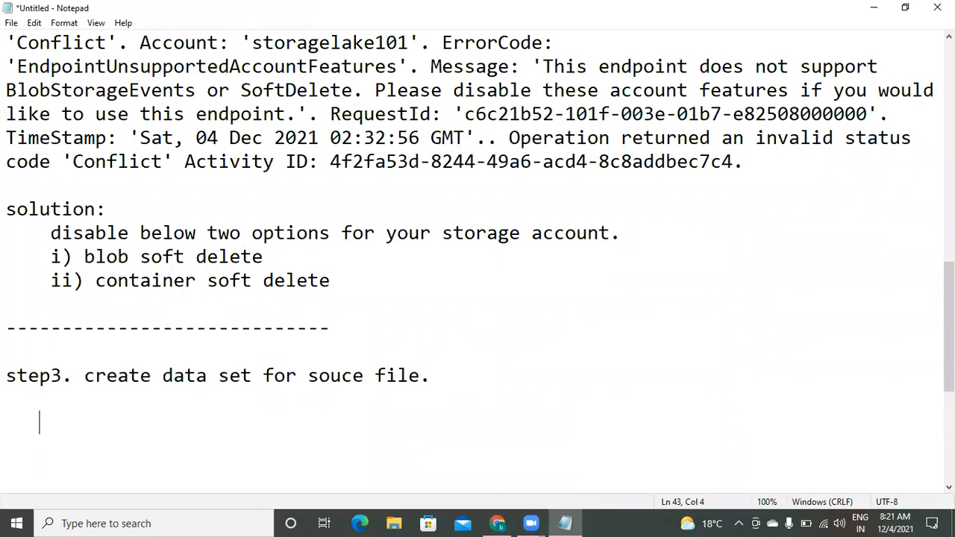
type(": ds_")
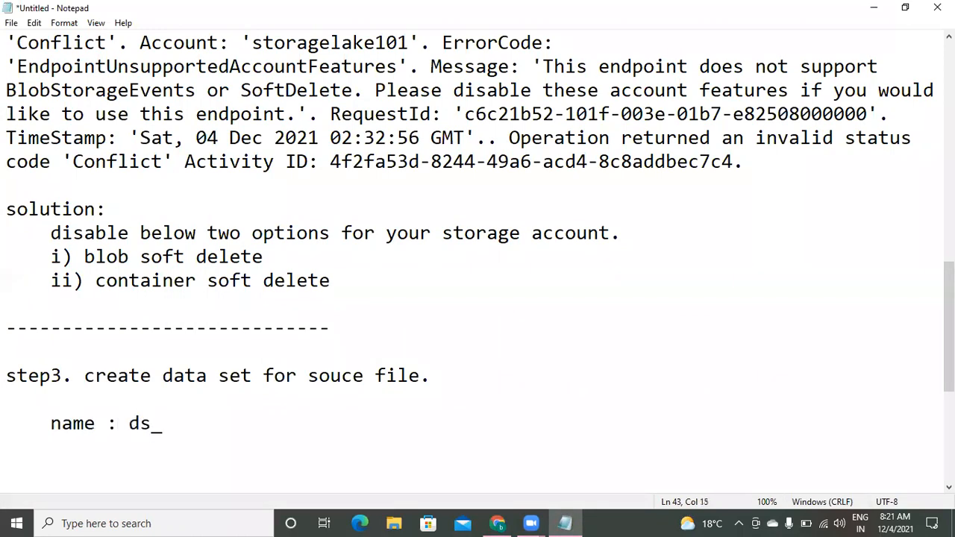
type("storagelake")
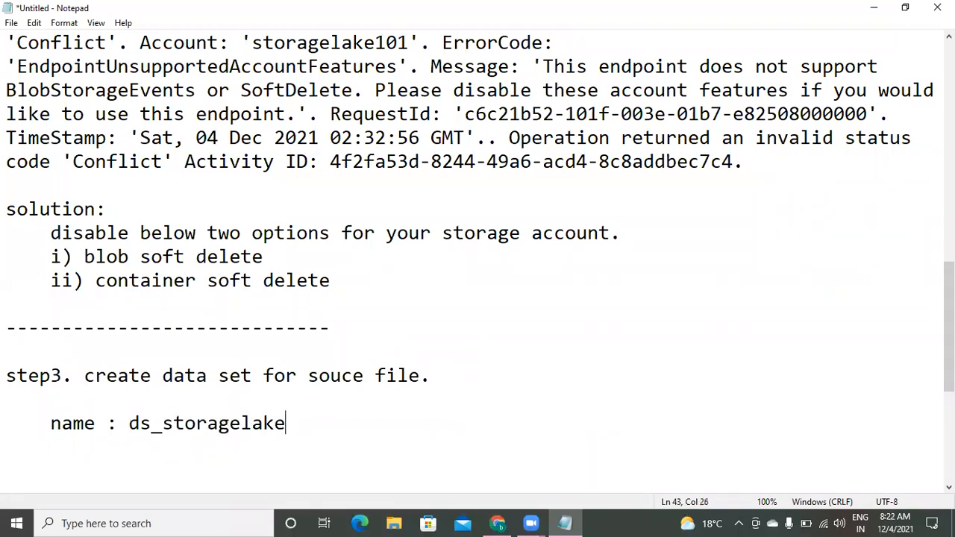
type("101_source_emp")
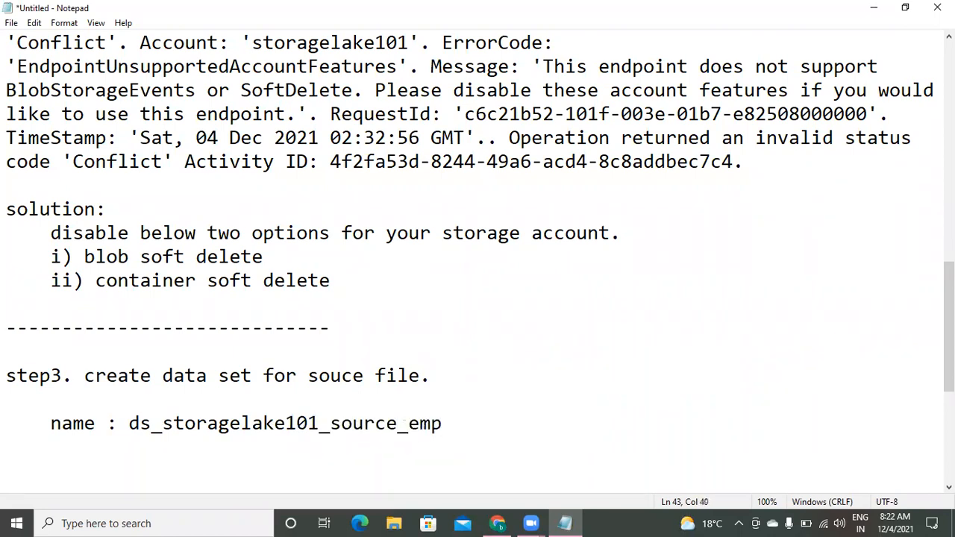
key("Return")
key("Return")
key("Return")
key("Return")
key("Return")
key("Return")
key("Return")
key("Return")
key("Return")
key("Return")
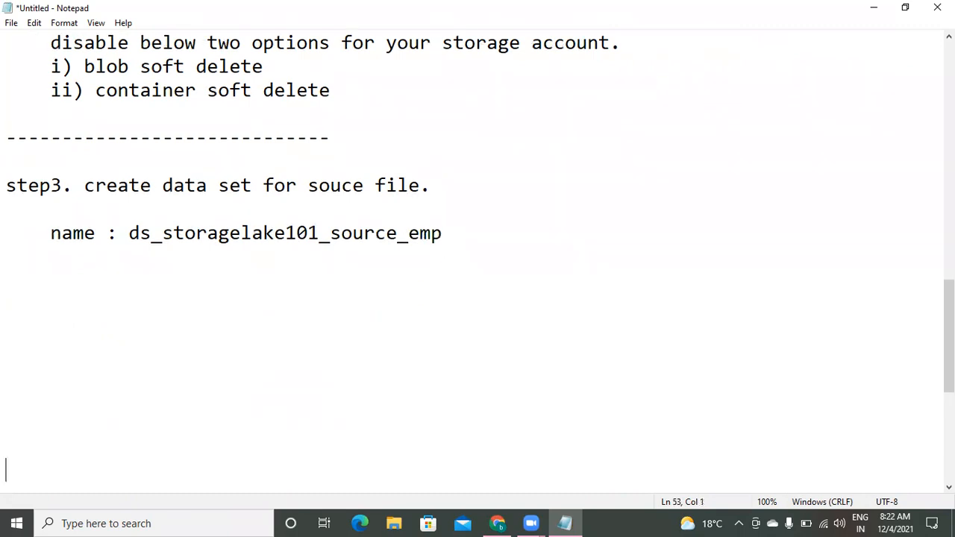
left_click(45, 294)
type("emp.txt")
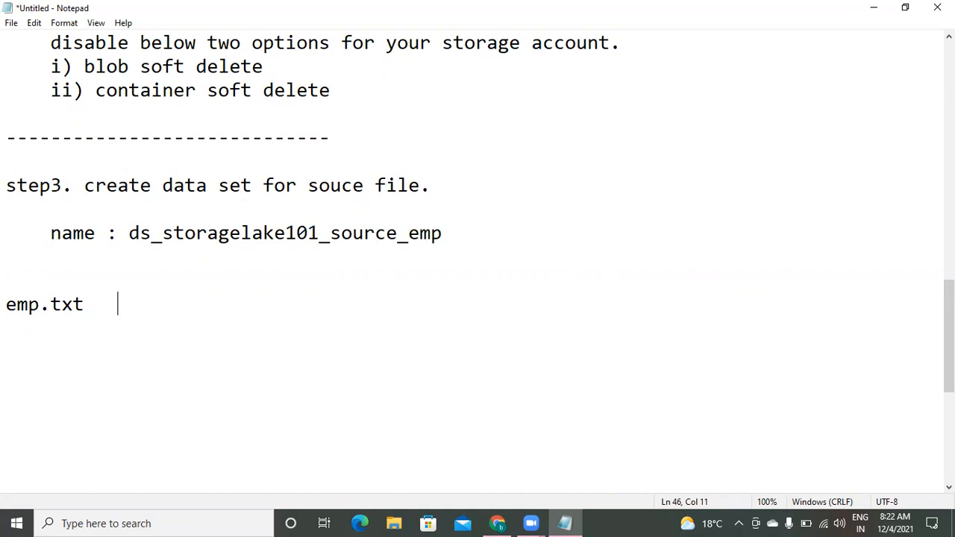
left_click_drag(130, 234, 452, 239)
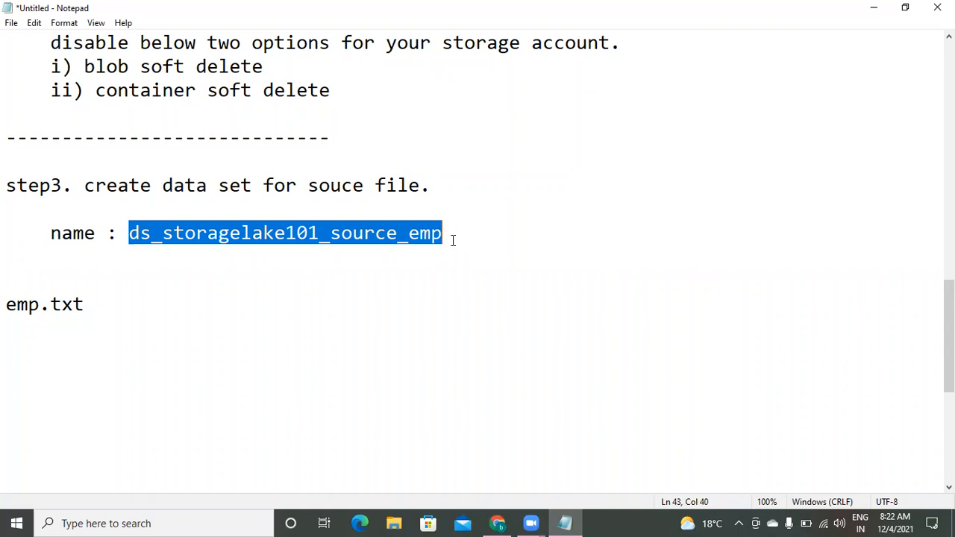
left_click(162, 232)
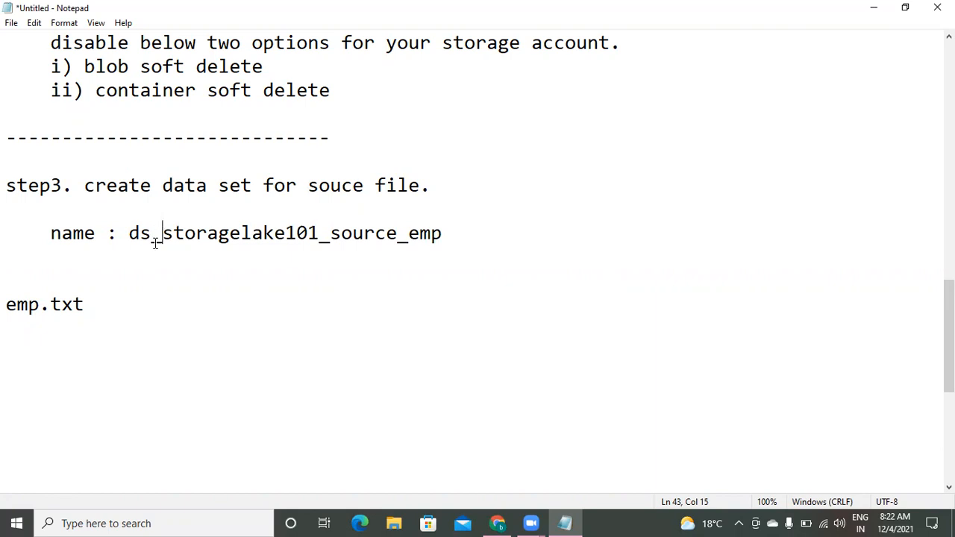
left_click(124, 303)
key("BackSpace")
key("BackSpace")
key("BackSpace")
key("BackSpace")
key("BackSpace")
key("BackSpace")
key("BackSpace")
key("BackSpace")
key("BackSpace")
key("BackSpace")
Write the heading "step4. create data set for target container." below the step3 notes
type("s")
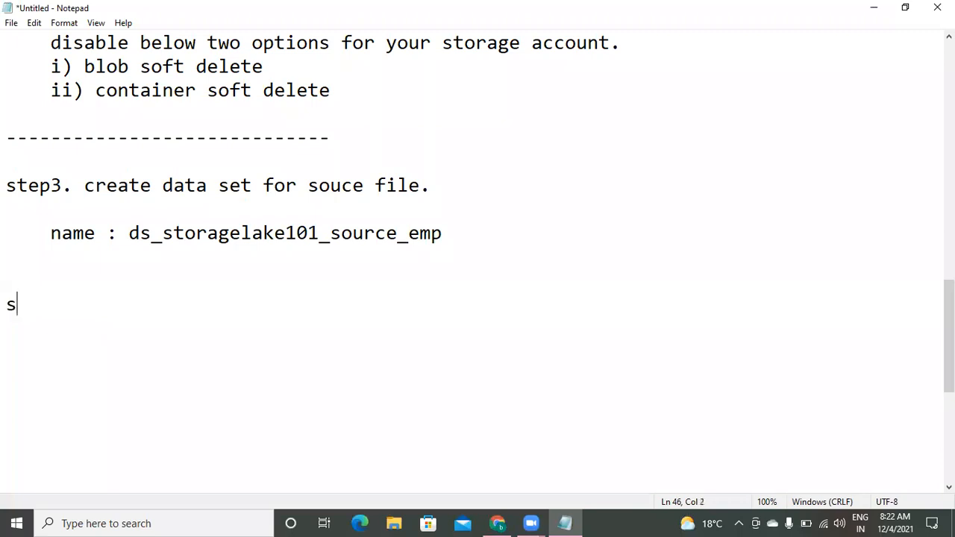
type("tep4:")
key("BackSpace")
type(". create ")
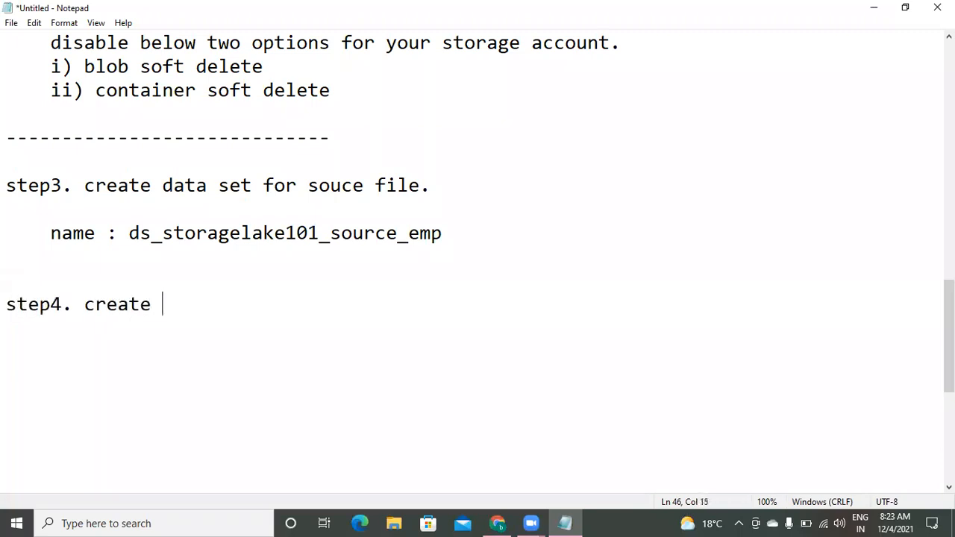
type("data set for ")
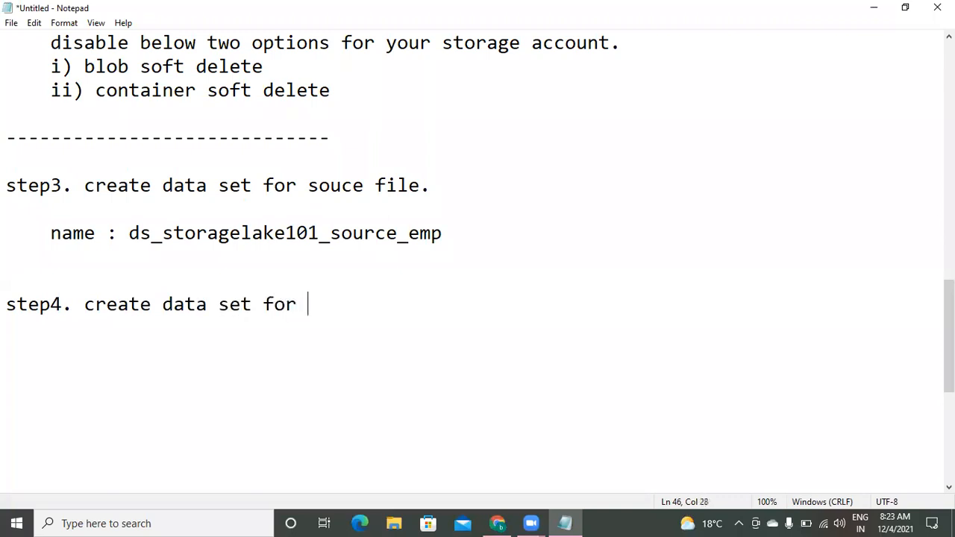
type("target co")
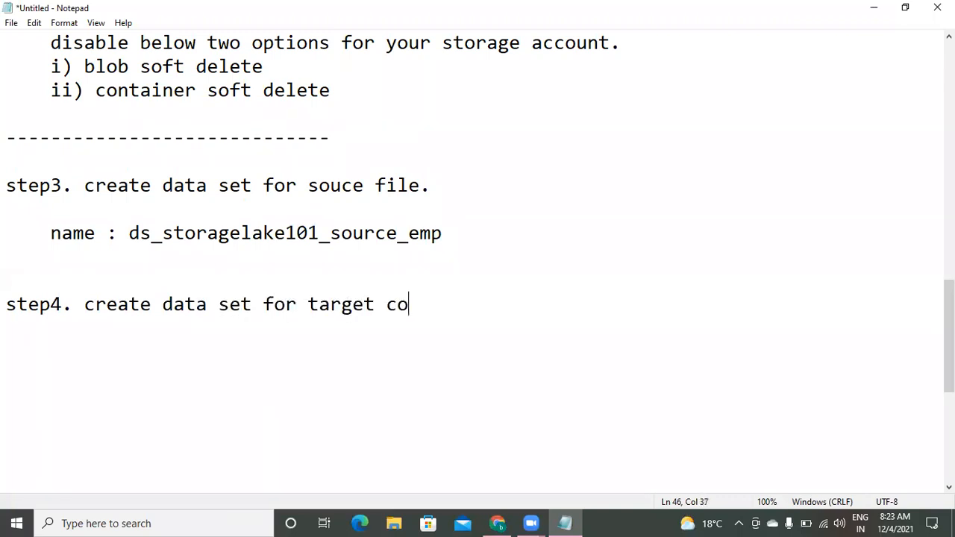
type("ntainer.")
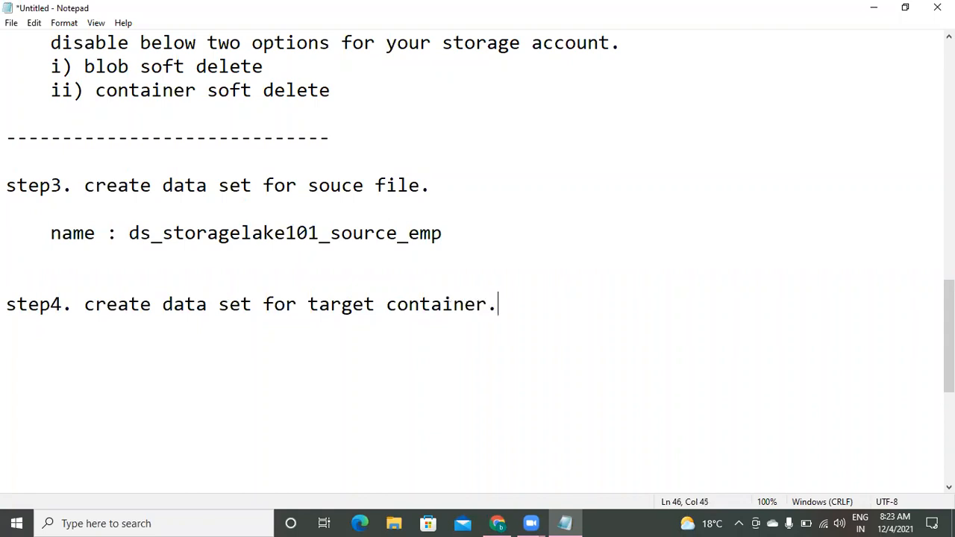
key("Return")
Switch to Azure Data Factory and start a new dataset using Azure Data Lake Storage Gen2 as data store and DelimitedText as format
left_click(497, 523)
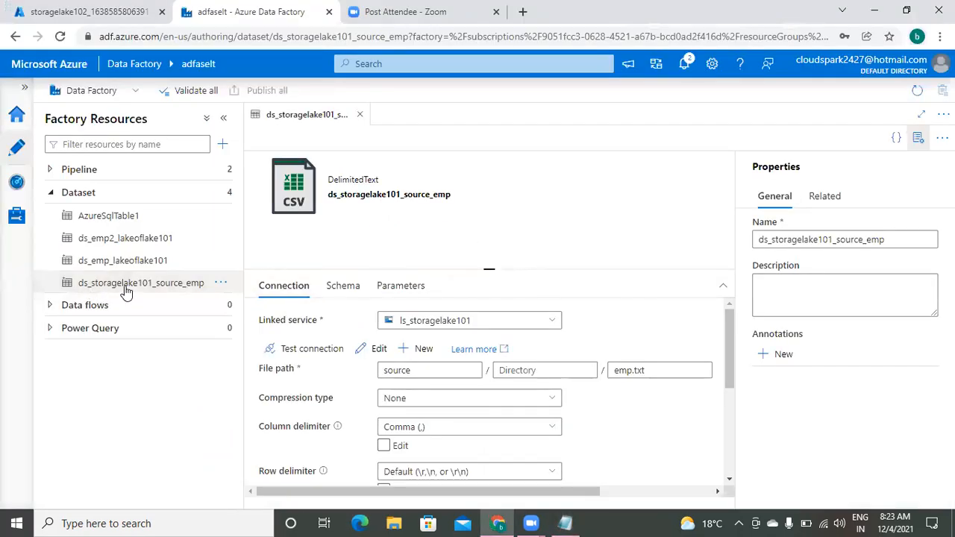
left_click(220, 196)
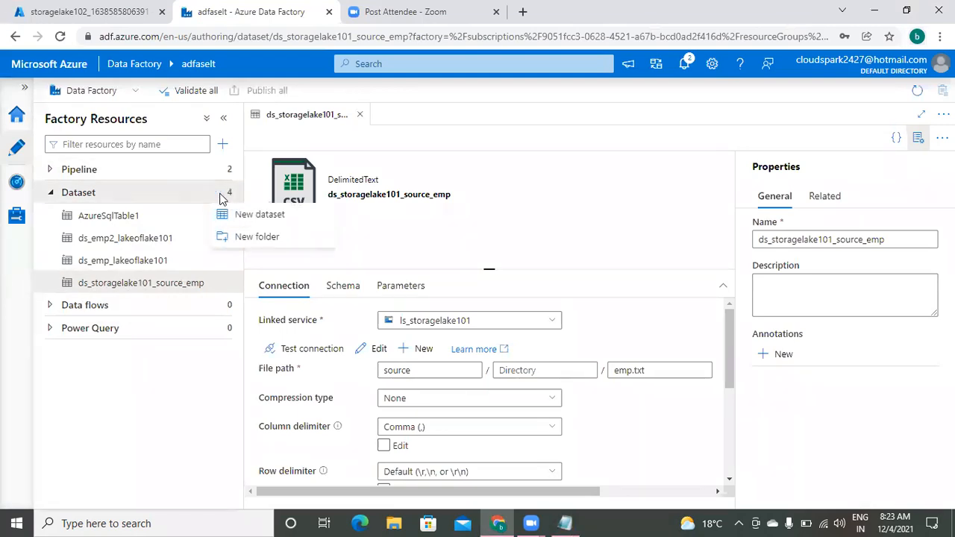
left_click(258, 215)
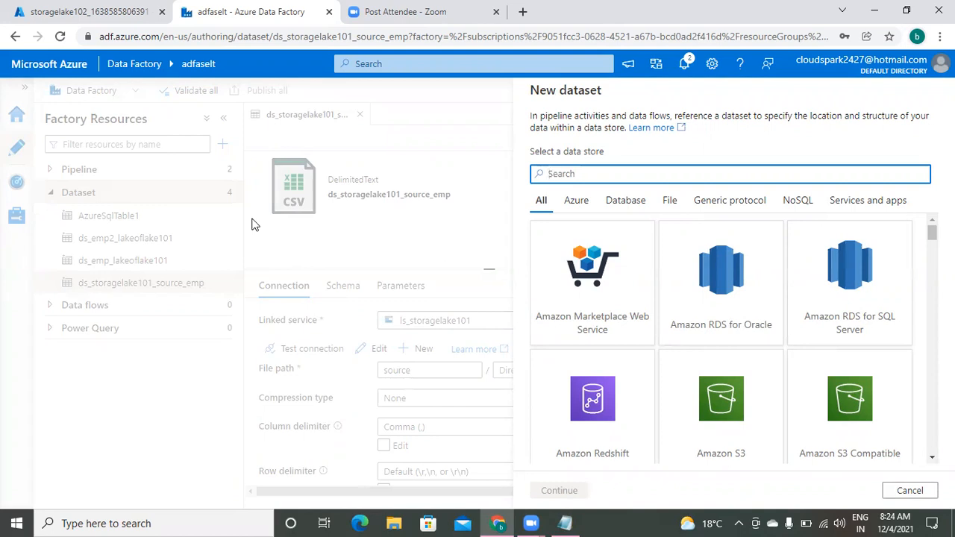
type("data")
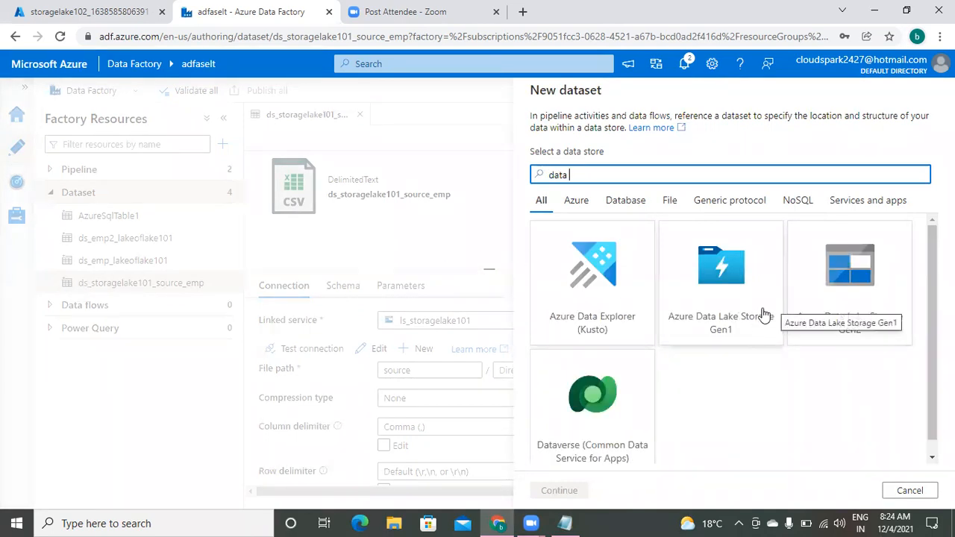
double_click(852, 319)
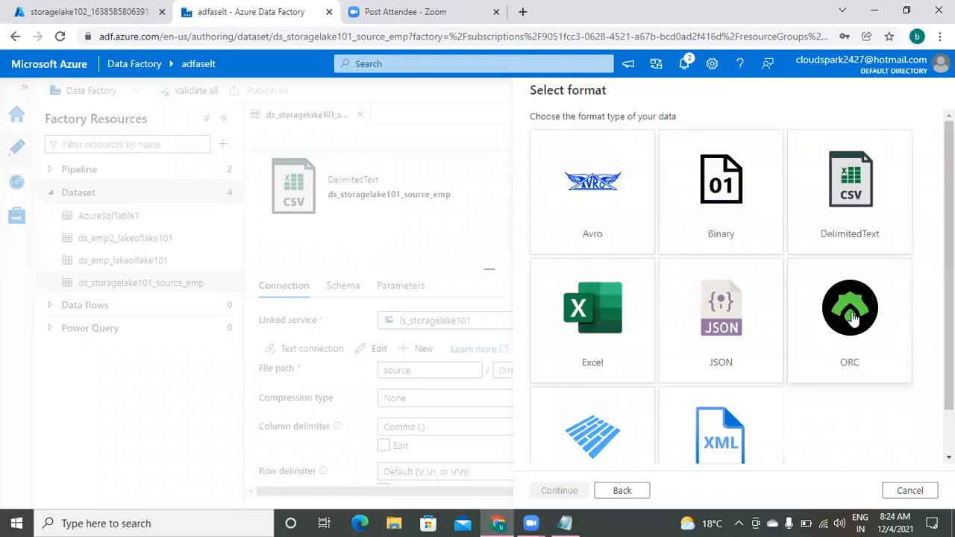
left_click(863, 220)
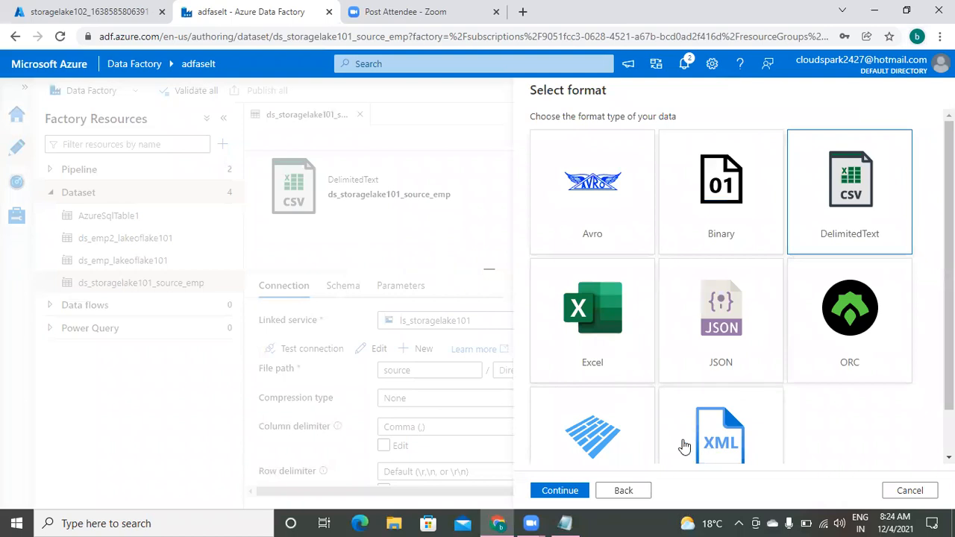
left_click(564, 494)
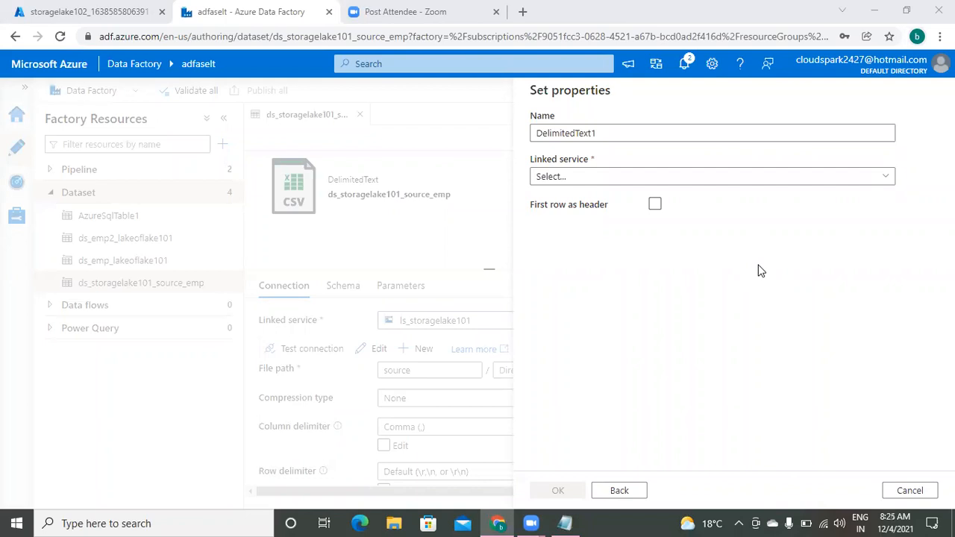
Link the new dataset to ls_storagelake101 and name it ds_storagelake101_target
left_click(699, 182)
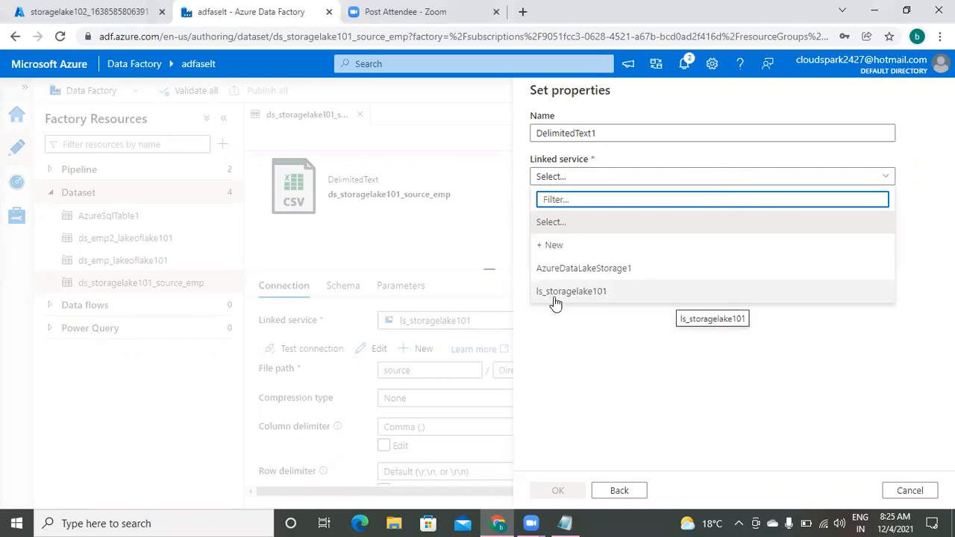
left_click(602, 292)
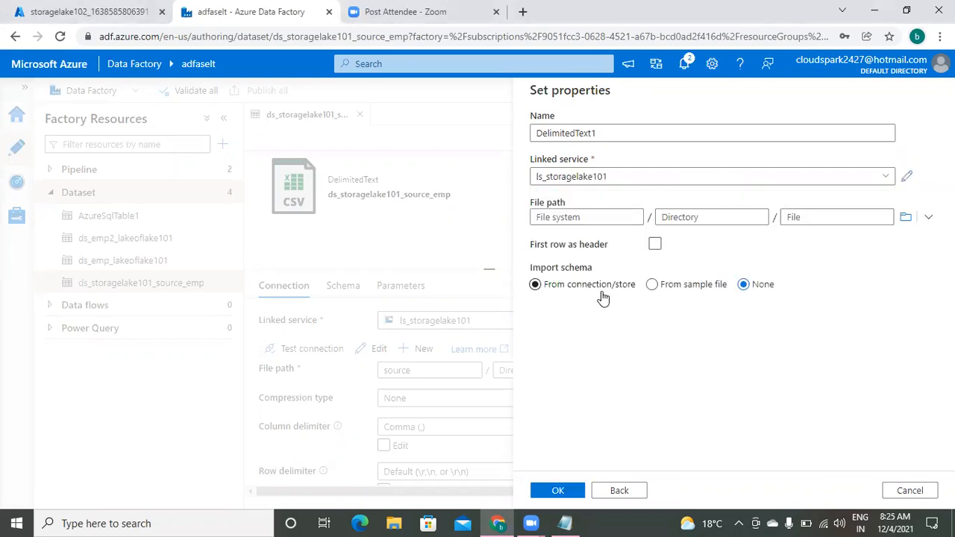
left_click(656, 134)
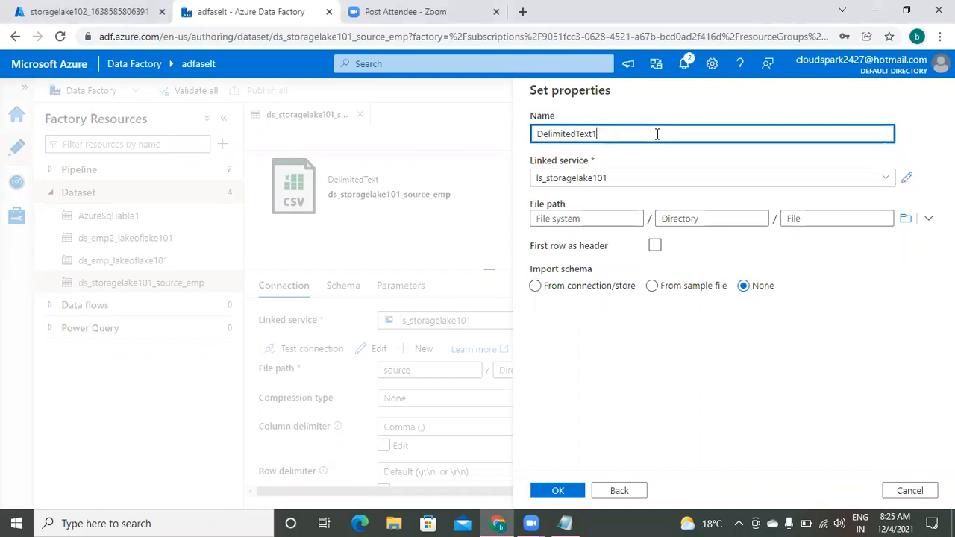
key("BackSpace")
key("BackSpace")
key("BackSpace")
key("BackSpace")
key("BackSpace")
key("BackSpace")
key("BackSpace")
key("BackSpace")
key("BackSpace")
key("BackSpace")
key("BackSpace")
key("BackSpace")
key("BackSpace")
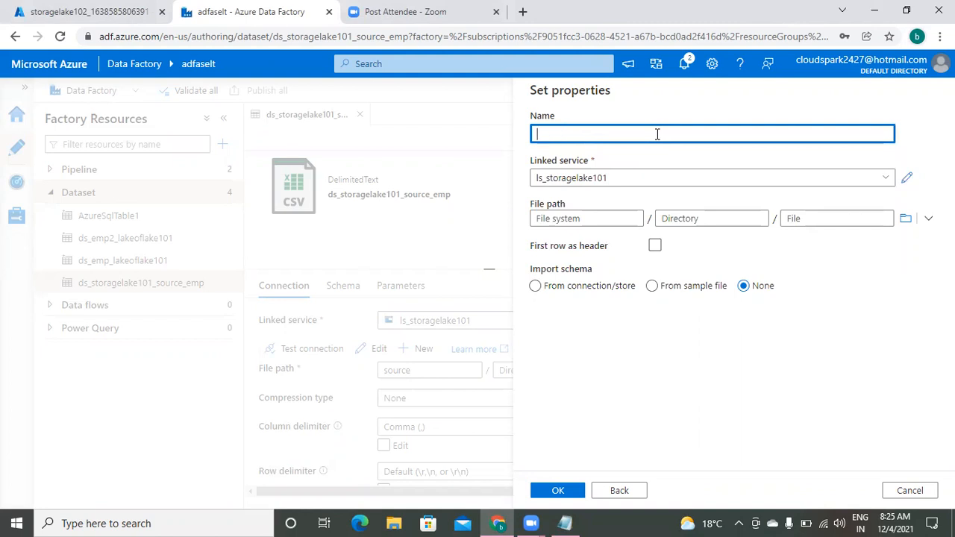
type("ds_storagelake101_target")
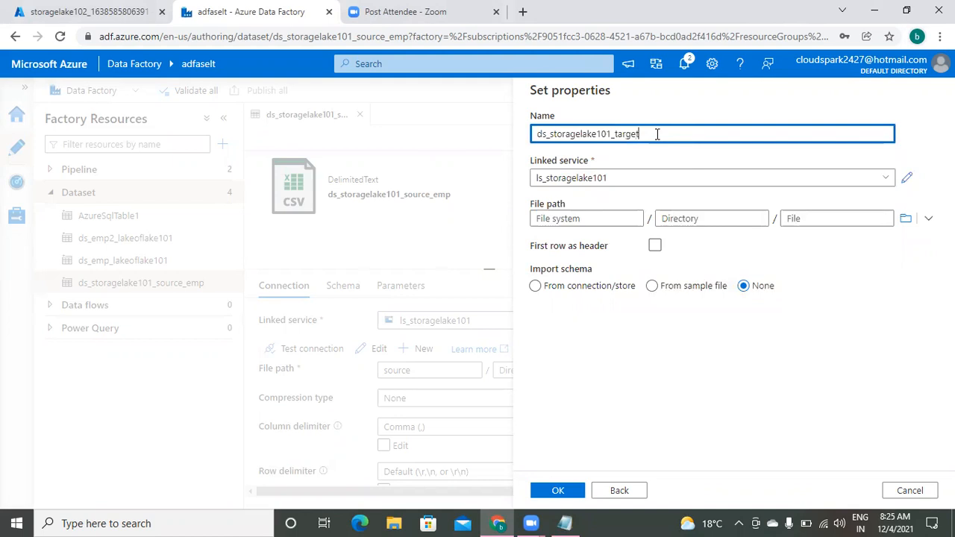
type("_")
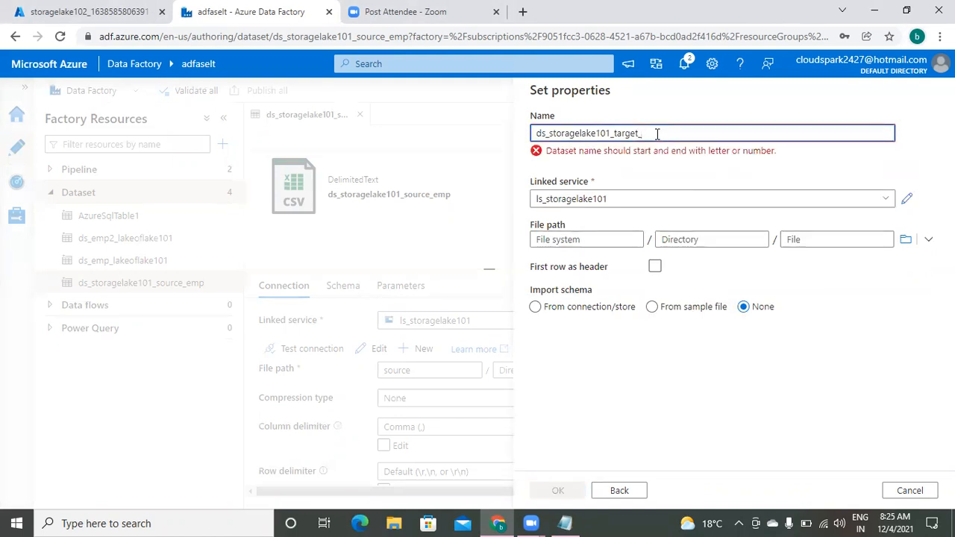
key("BackSpace")
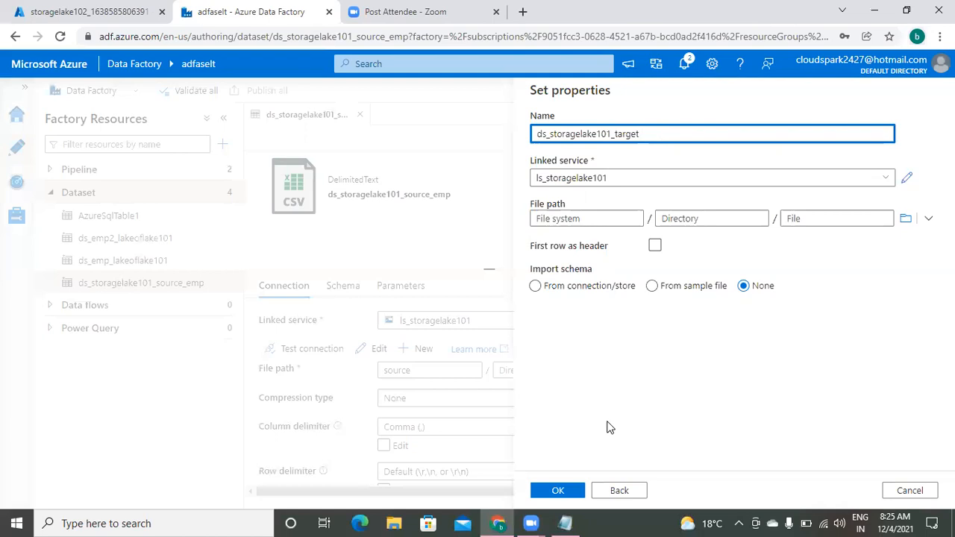
Set the dataset's file path to the target container, leaving directory and file empty
left_click(587, 218)
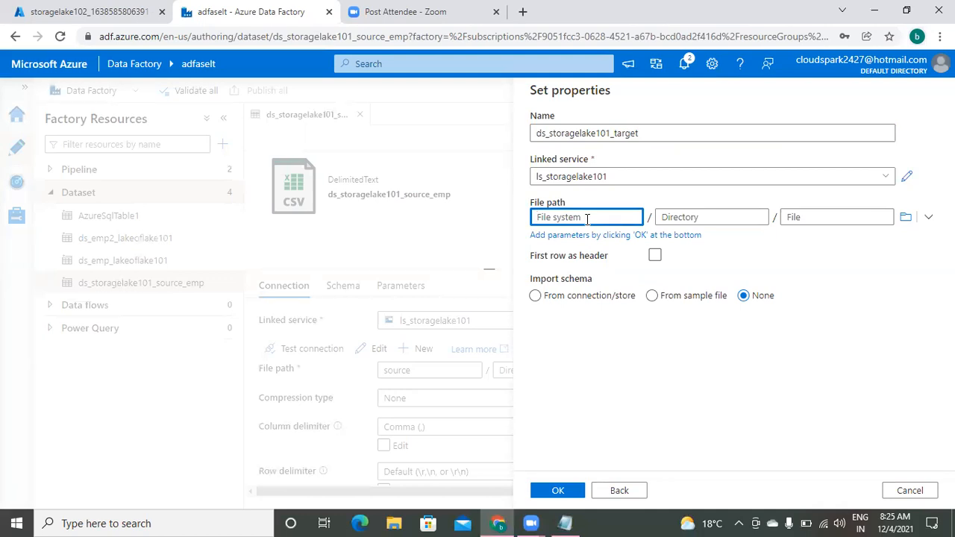
left_click(905, 224)
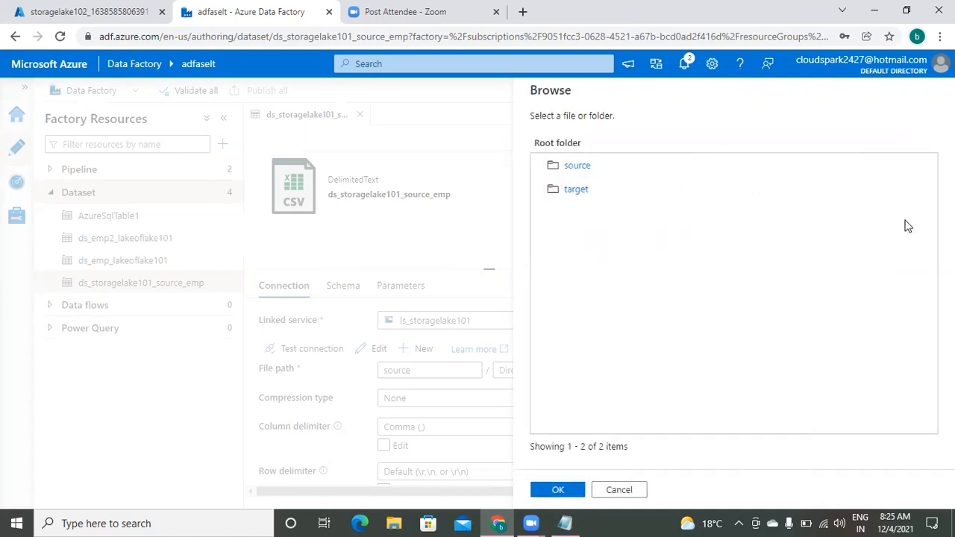
left_click(596, 195)
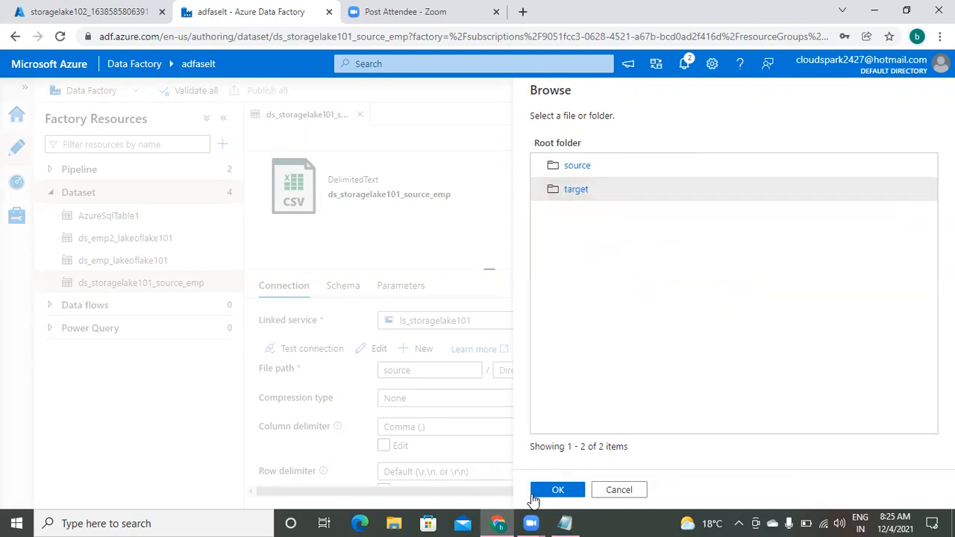
left_click(556, 490)
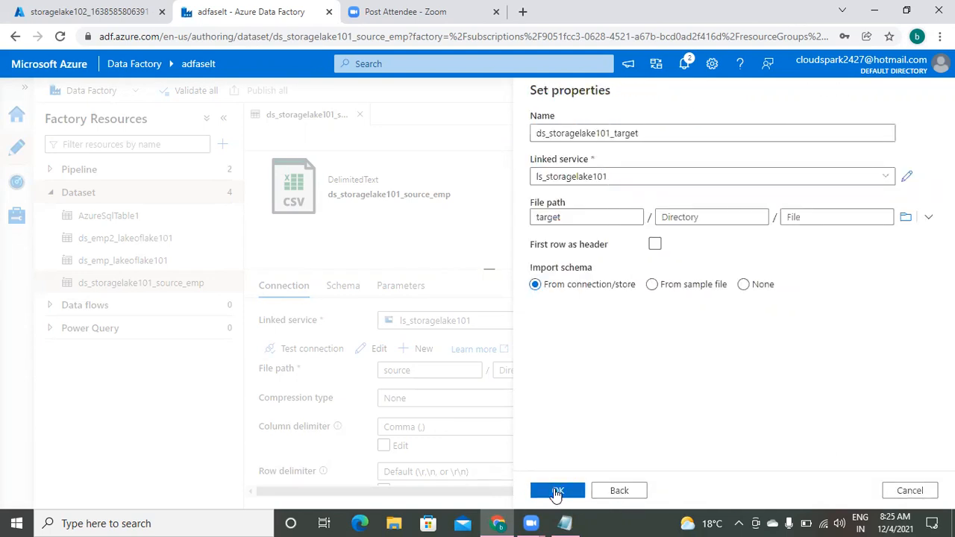
Create the ds_storagelake101_target dataset and publish it
left_click(655, 246)
left_click(655, 246)
left_click(558, 492)
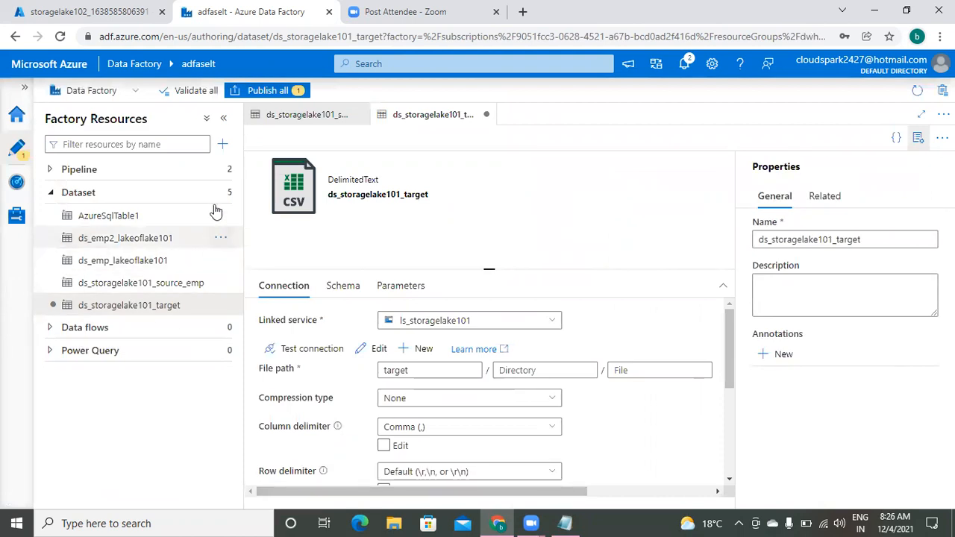
left_click(276, 95)
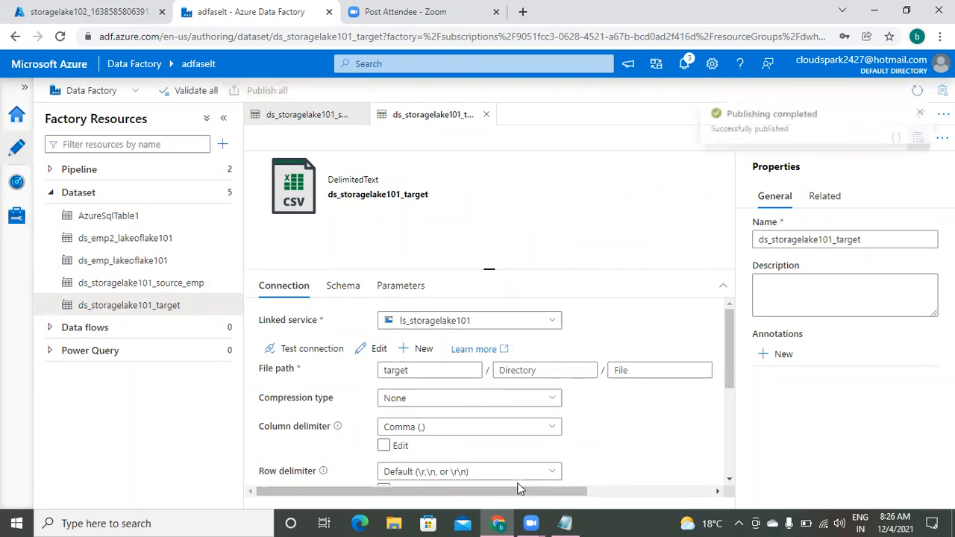
Switch to Notepad and record "name : ds_storagelake101_target" under the step4 heading
left_click(569, 522)
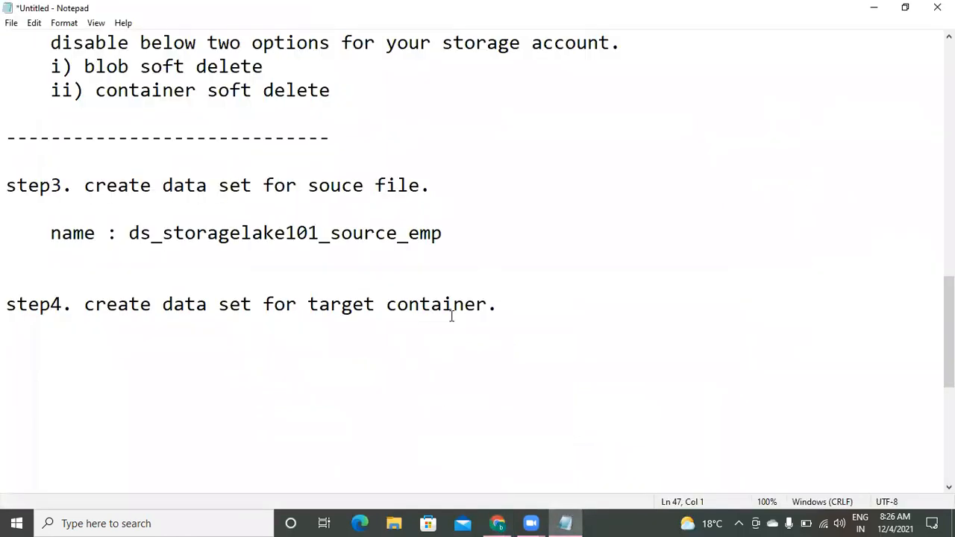
type("name : ds_storagel")
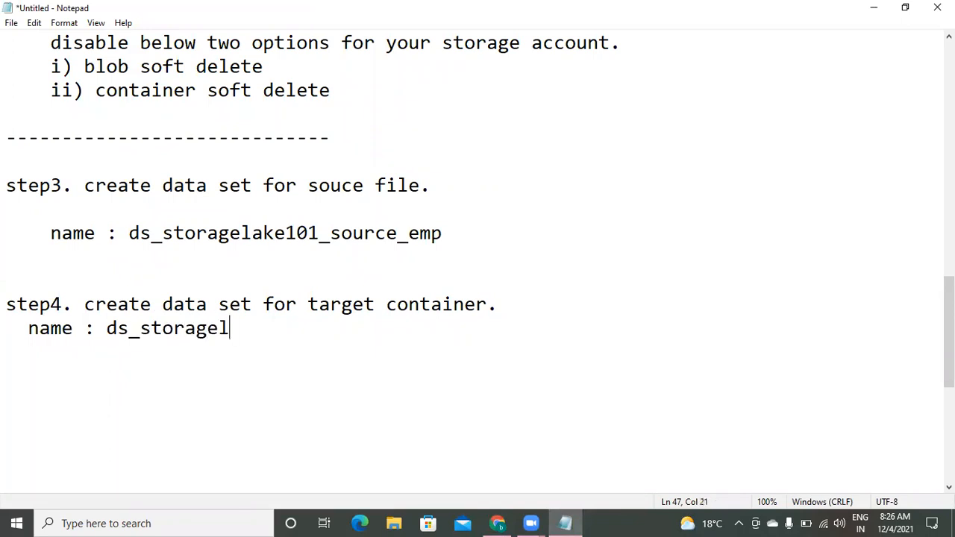
type("ake101_target")
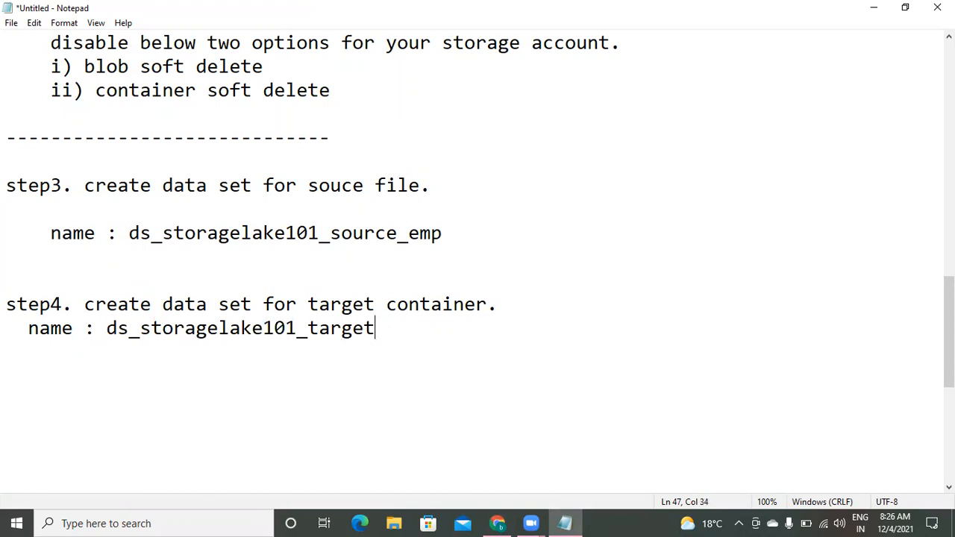
key("Return")
key("Return")
Add the heading "step5: create pipeline." below the step4 notes
left_click_drag(83, 185, 440, 328)
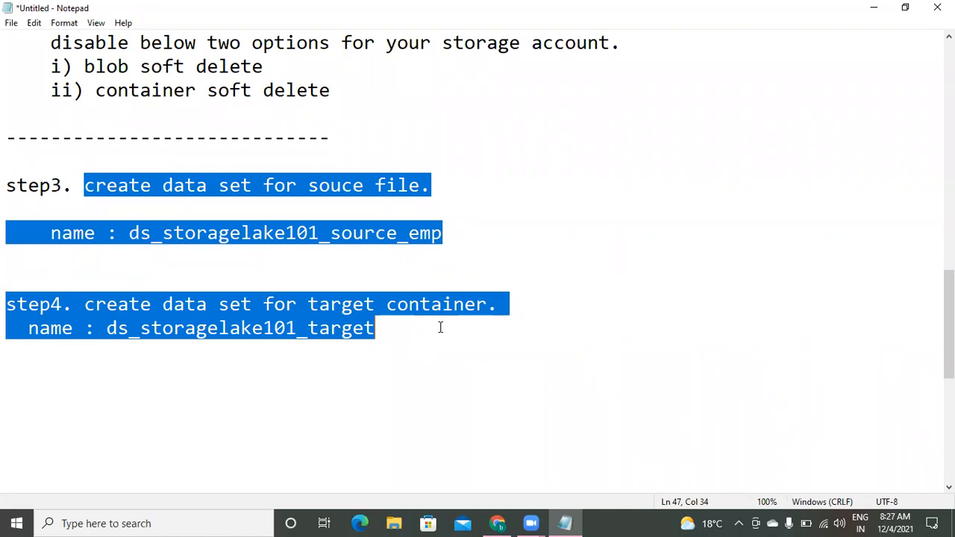
left_click(440, 328)
key("Return")
key("Return")
type("step")
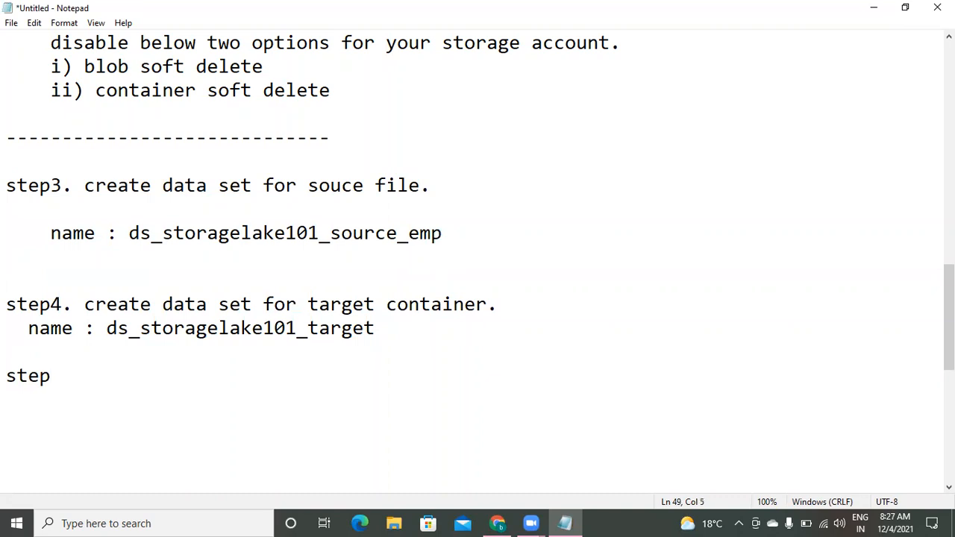
type("5:  create pi")
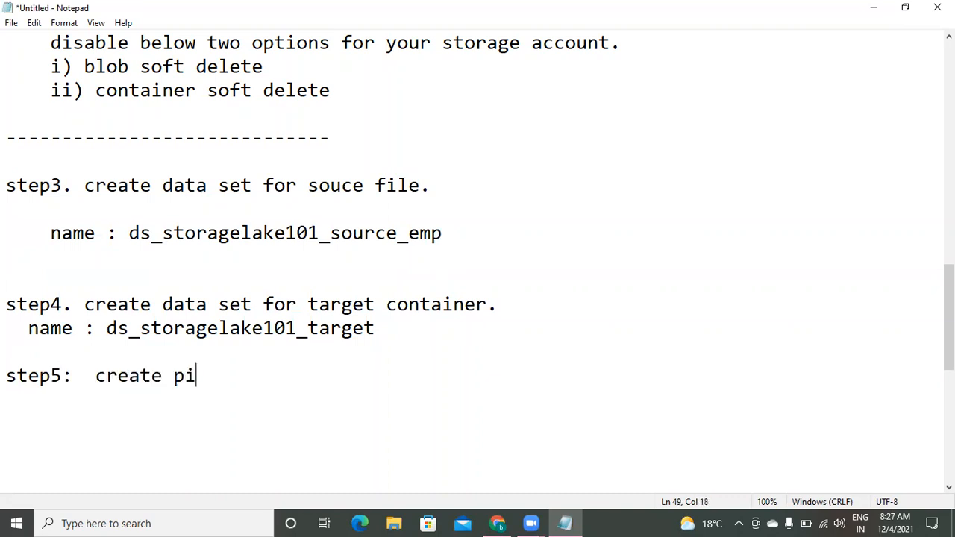
type("peline.")
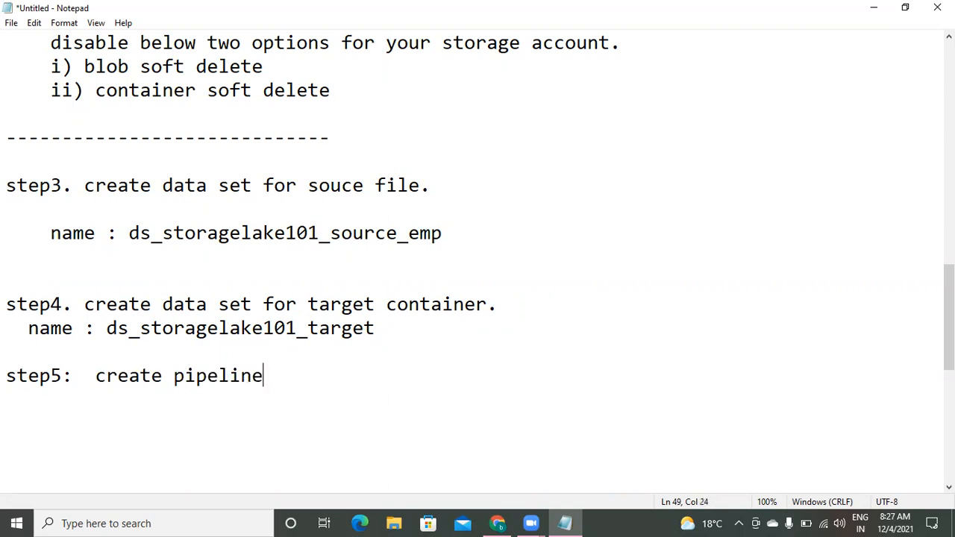
key("Return")
left_click(567, 8)
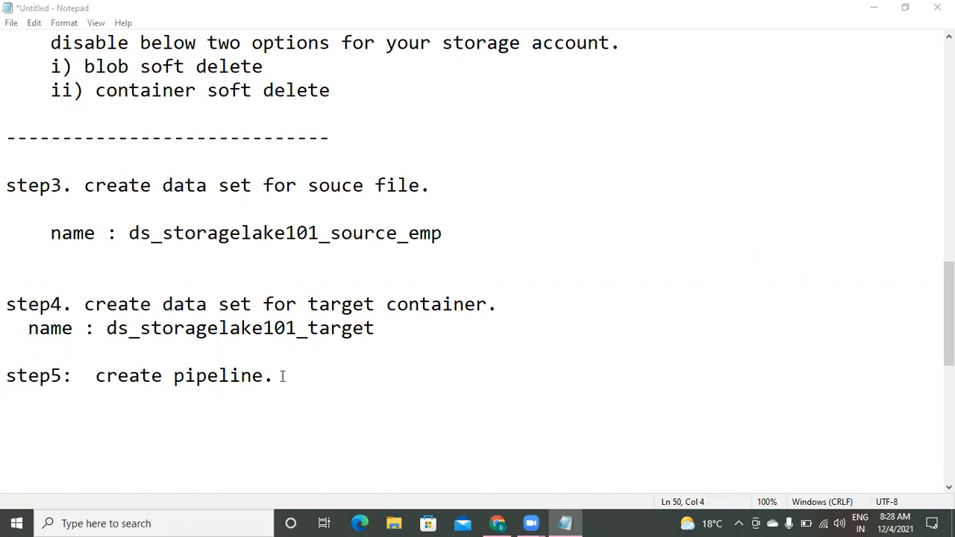
Switch to Azure Data Factory, collapse the dataset list and create a new blank pipeline
left_click(498, 523)
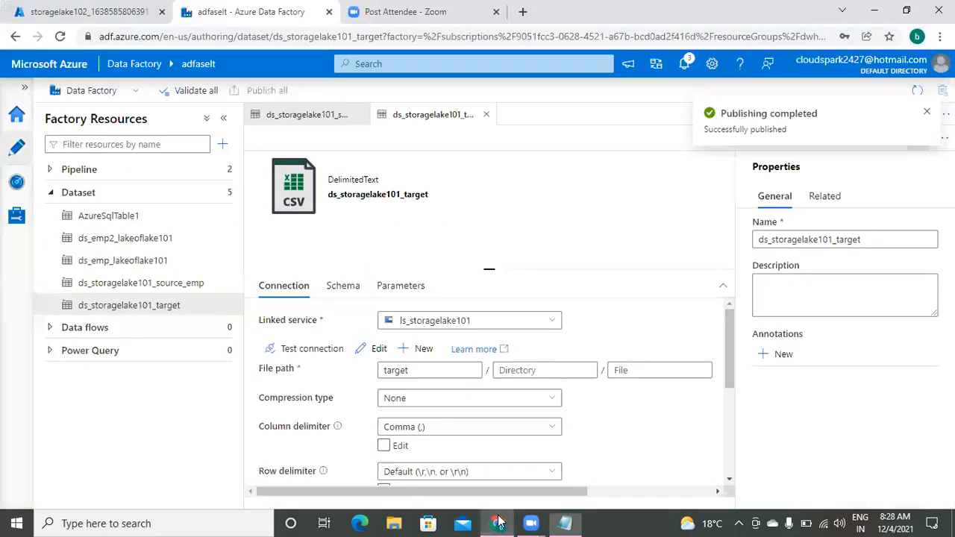
left_click(51, 194)
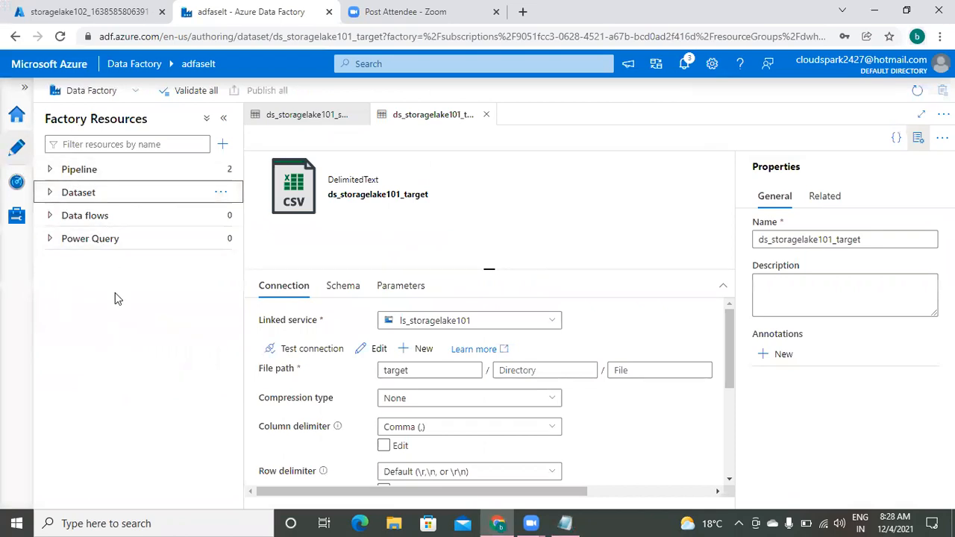
left_click(50, 170)
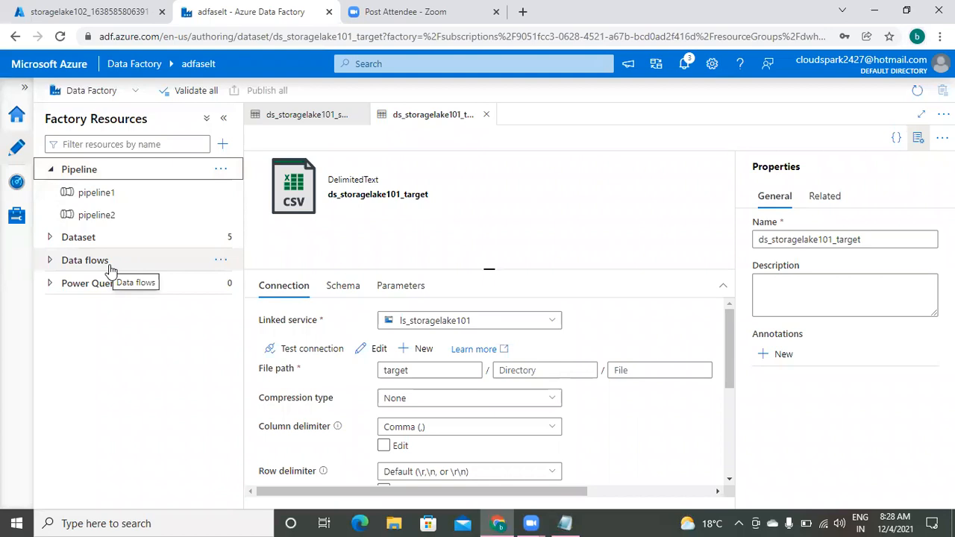
left_click(226, 170)
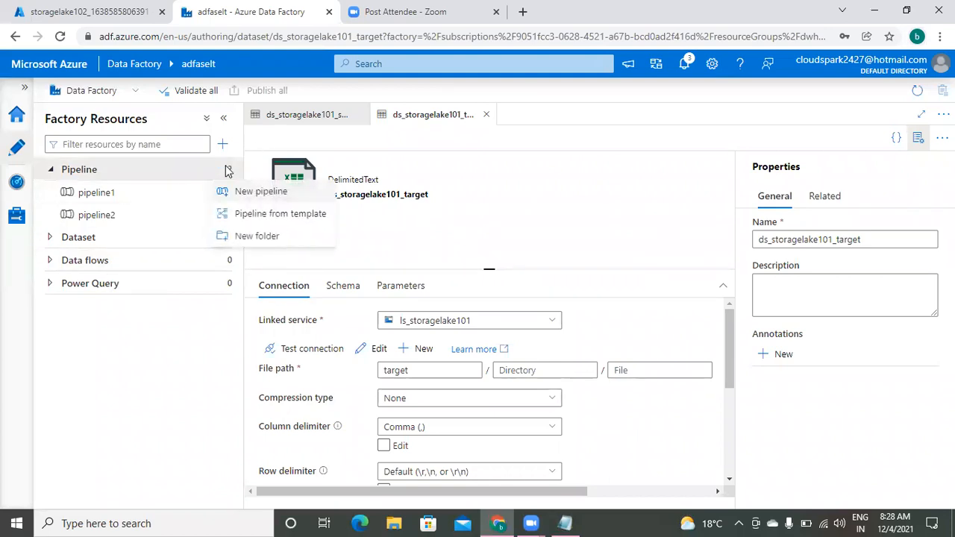
left_click(254, 193)
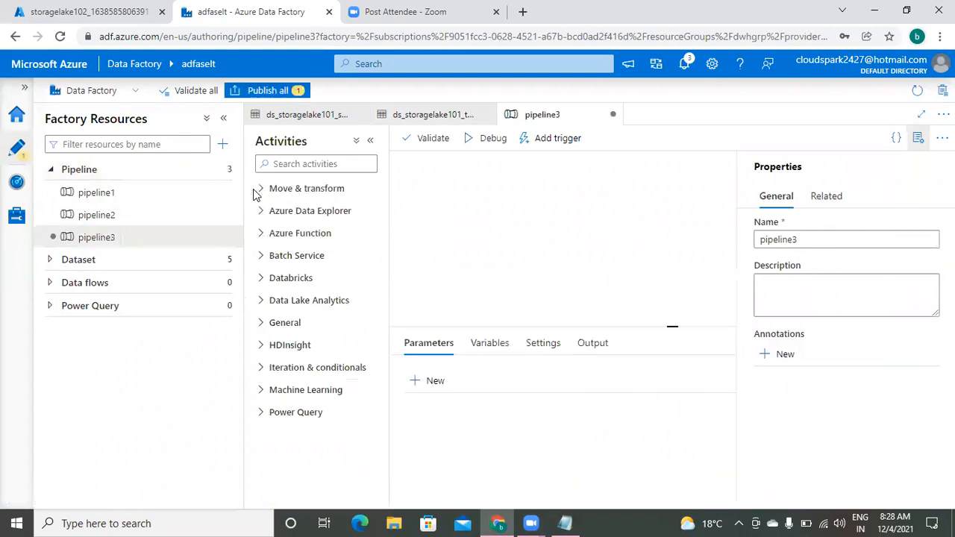
Rename the new pipeline as copy_source_target1
left_click(808, 238)
left_click(808, 239)
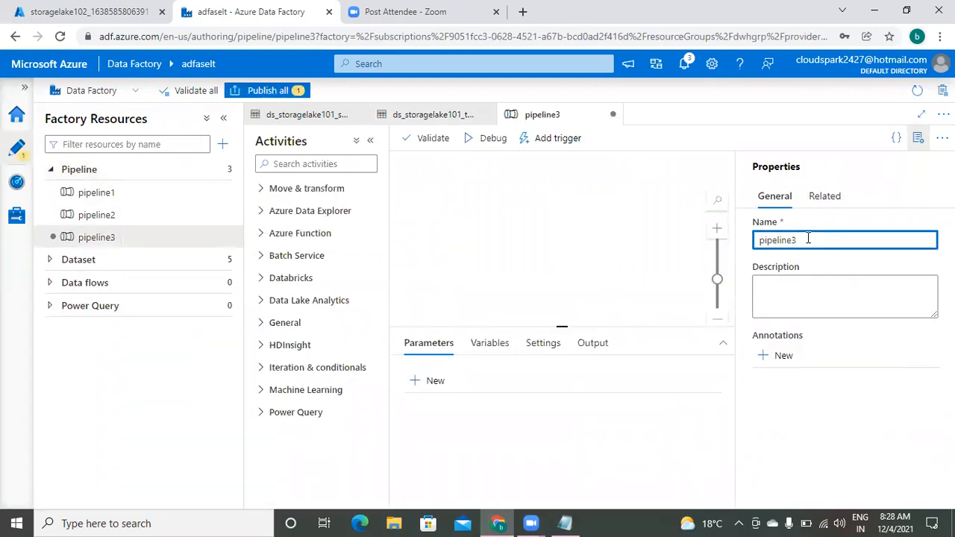
key("BackSpace")
key("BackSpace")
key("BackSpace")
key("BackSpace")
key("BackSpace")
key("BackSpace")
key("BackSpace")
key("BackSpace")
key("BackSpace")
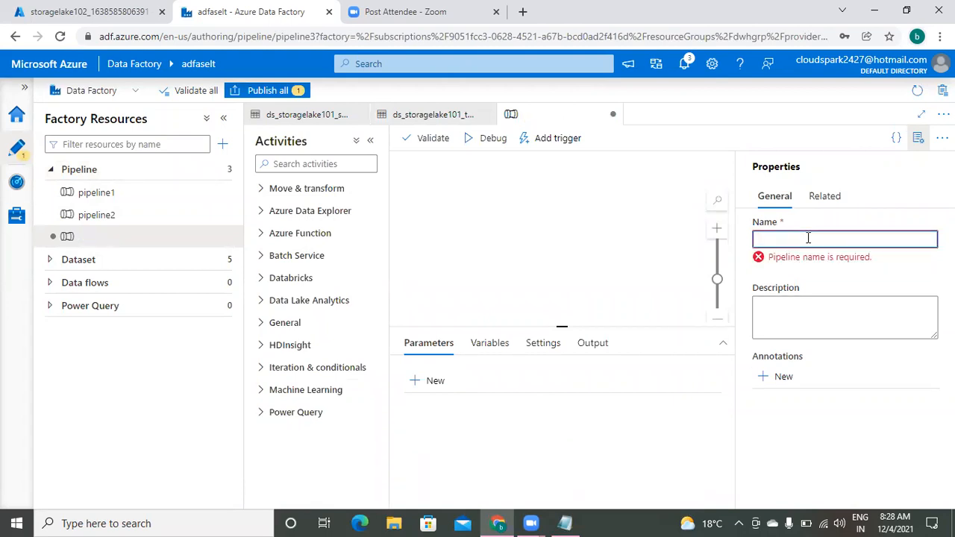
type("copy_source_ta")
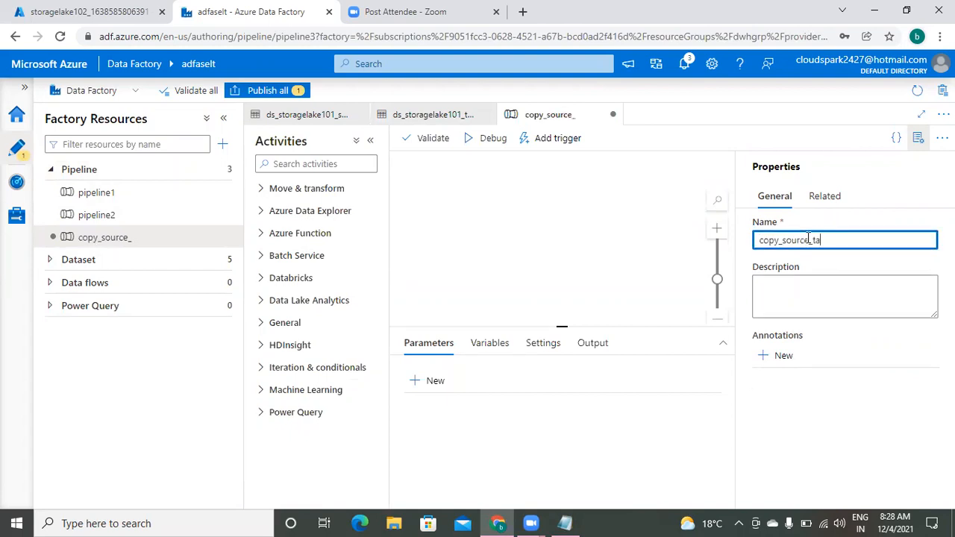
type("rget1")
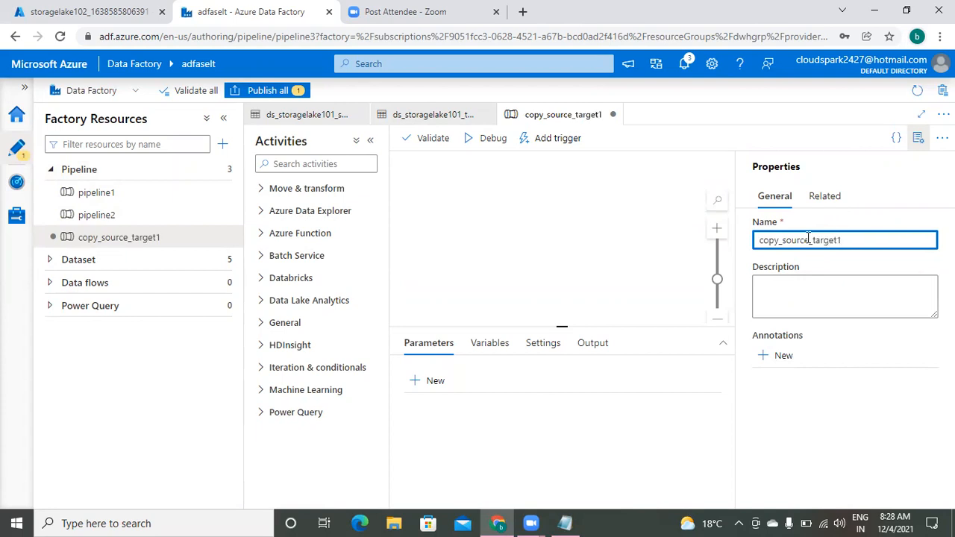
Give the pipeline the description "storage account : storage lake 101"
left_click(840, 289)
type("storage account : storage lake 101")
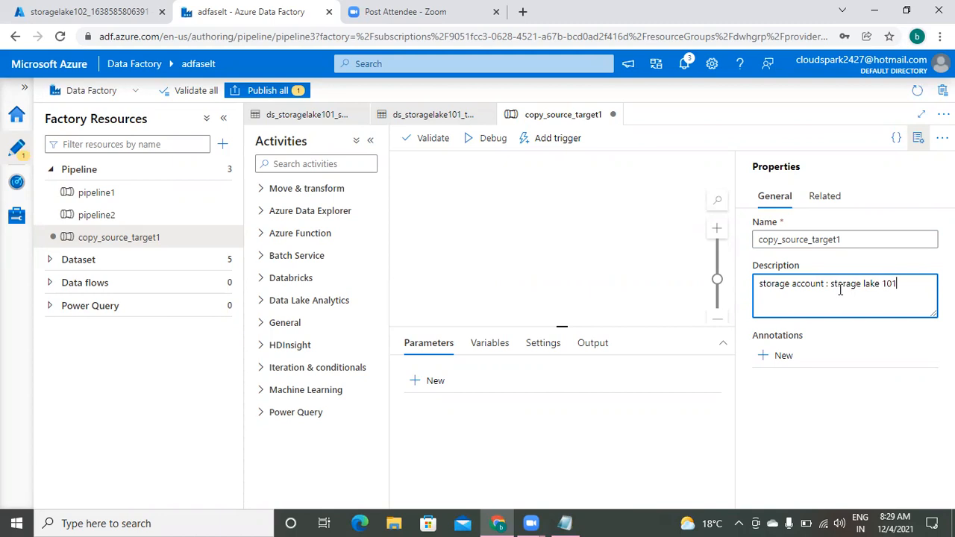
key("Return")
left_click(455, 188)
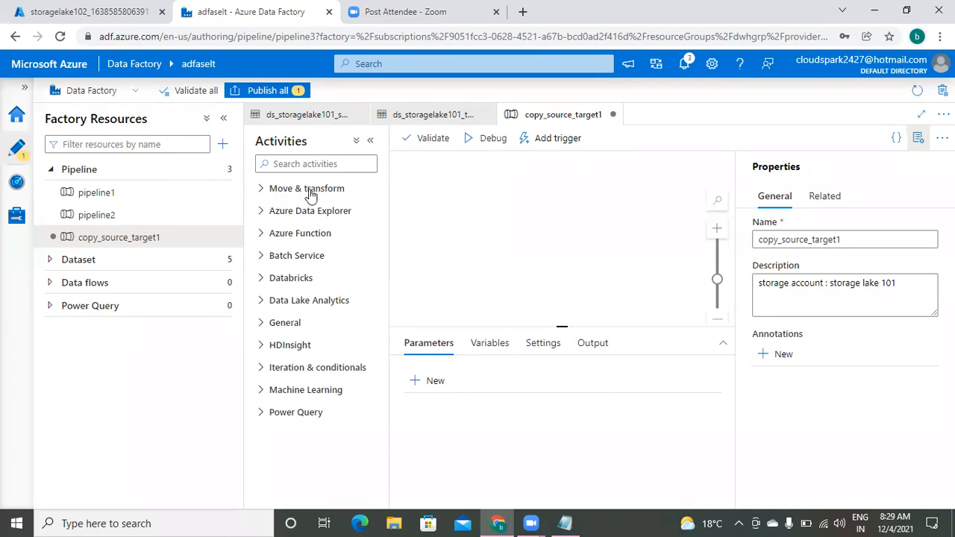
Add a Copy data activity from the Move & transform category to the pipeline canvas and name it dataIngest_copy
left_click(263, 190)
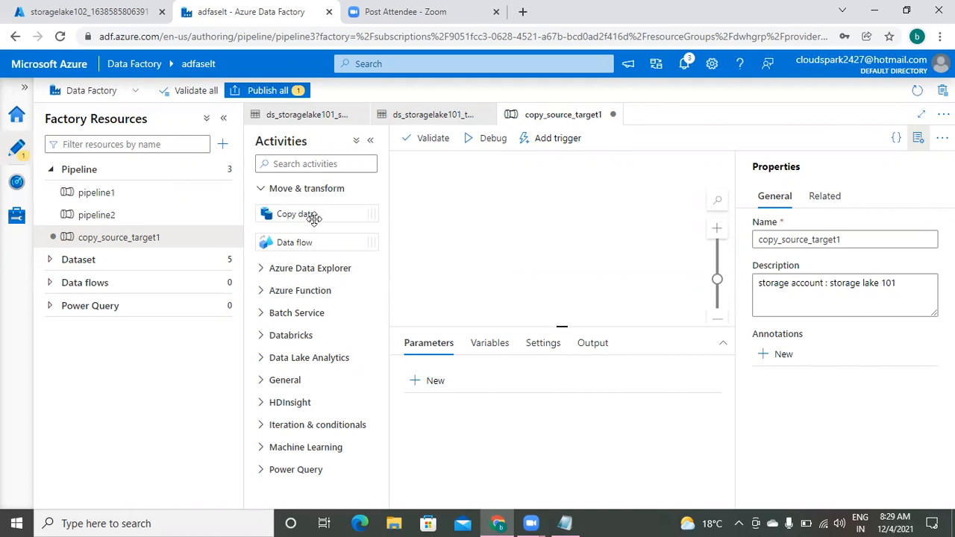
left_click_drag(311, 213, 538, 228)
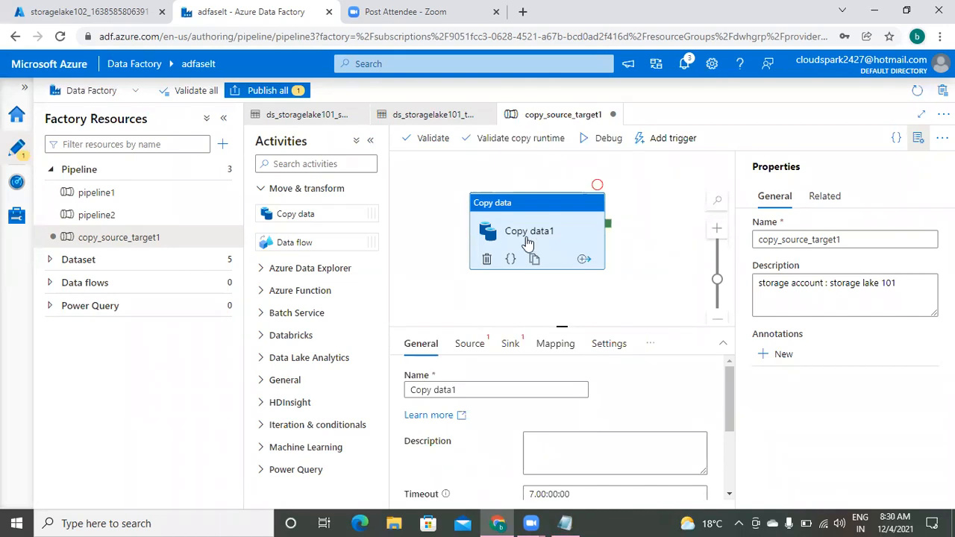
left_click(475, 388)
left_click(475, 389)
key("BackSpace")
key("BackSpace")
key("BackSpace")
key("BackSpace")
key("BackSpace")
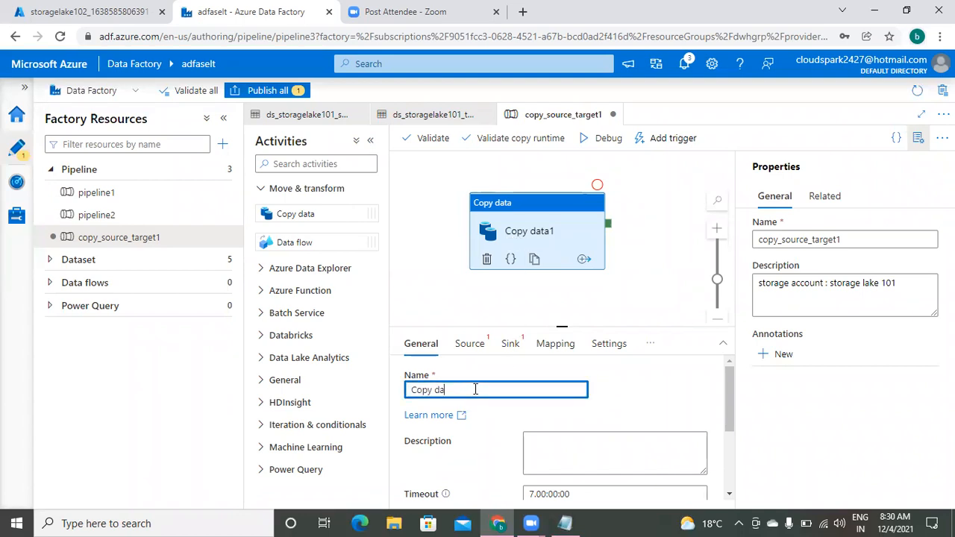
key("BackSpace")
key("BackSpace")
key("BackSpace")
key("BackSpace")
key("BackSpace")
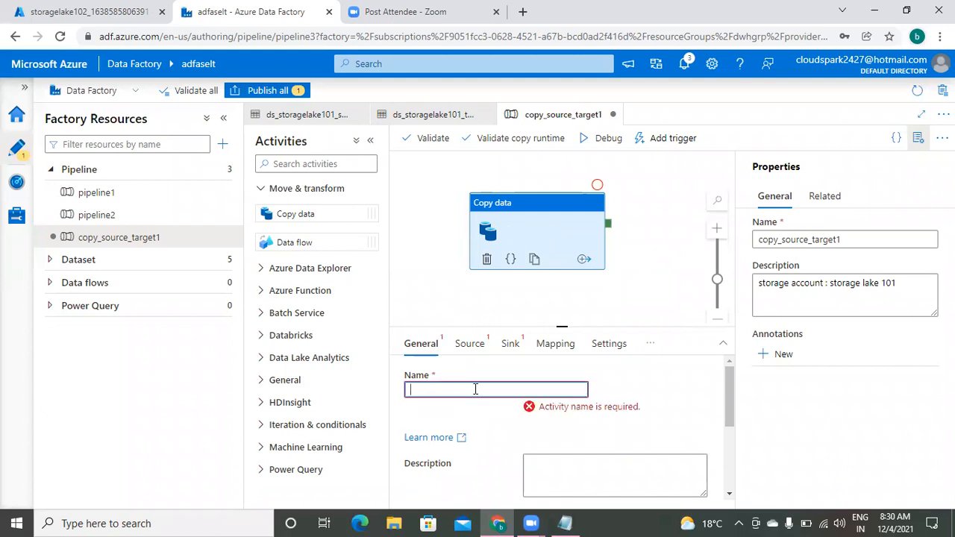
type("dataingest")
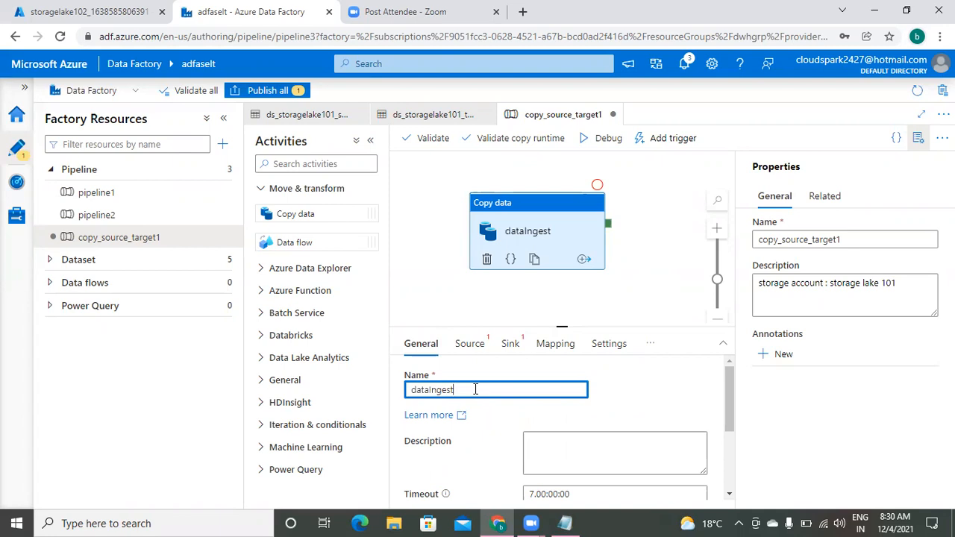
type("_copy")
left_click(533, 239)
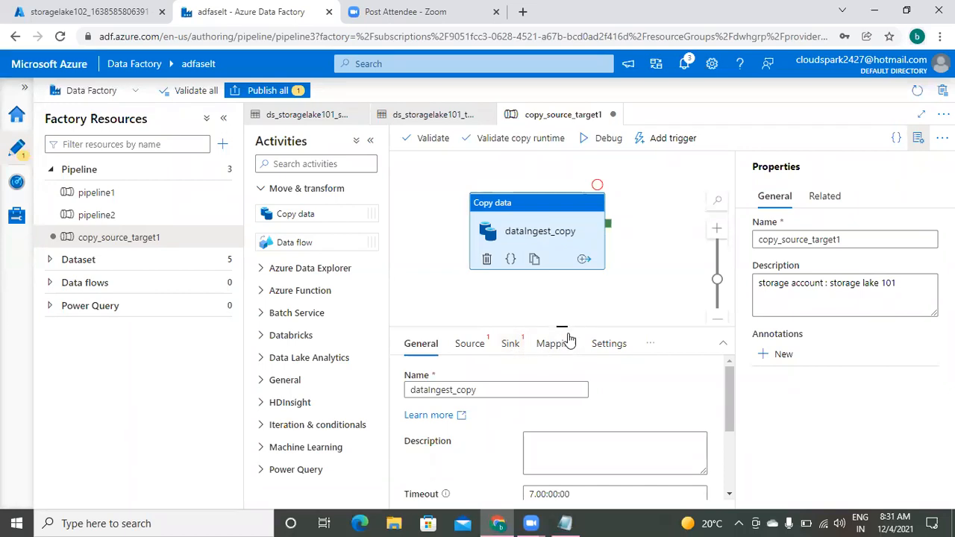
Set the source dataset of the dataIngest_copy activity to ds_storagelake101_source_emp
left_click_drag(562, 328, 561, 283)
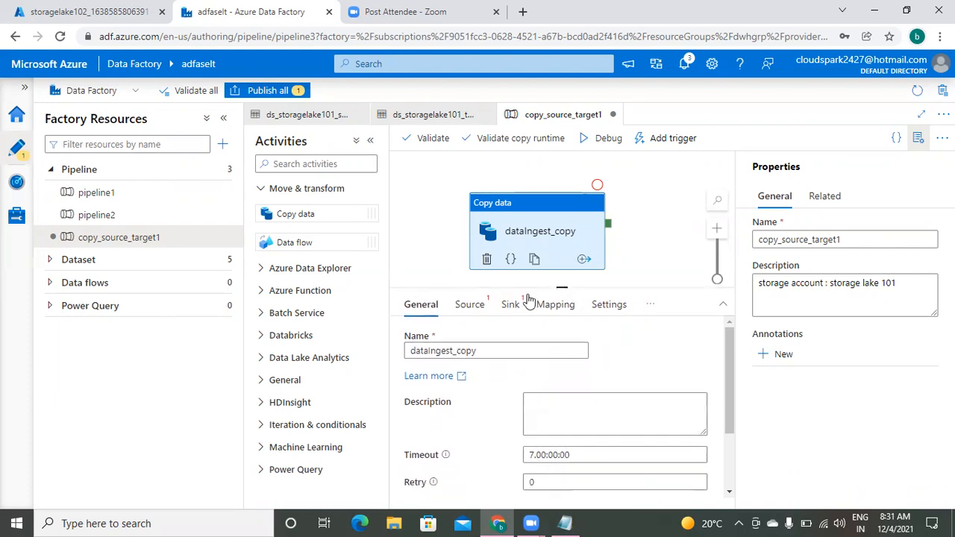
left_click(473, 307)
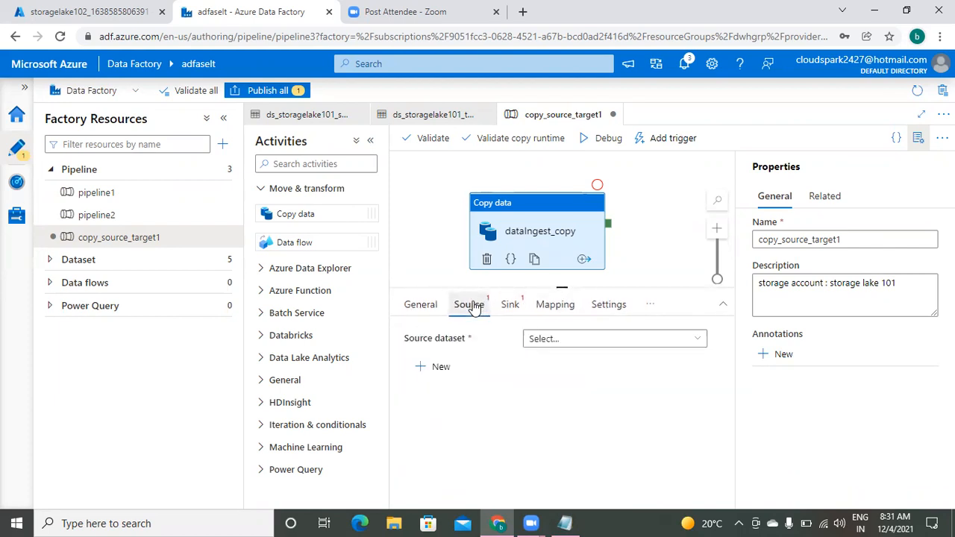
left_click(702, 343)
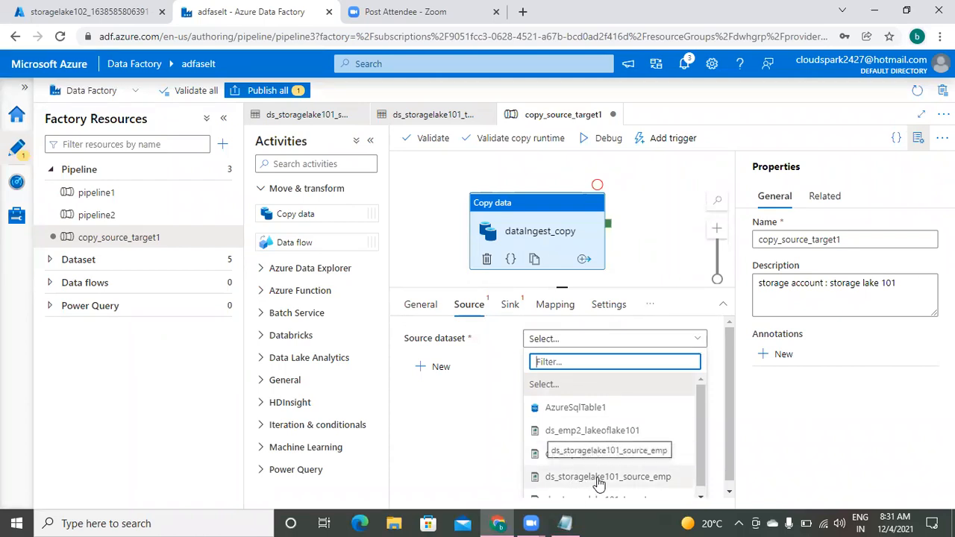
left_click(642, 477)
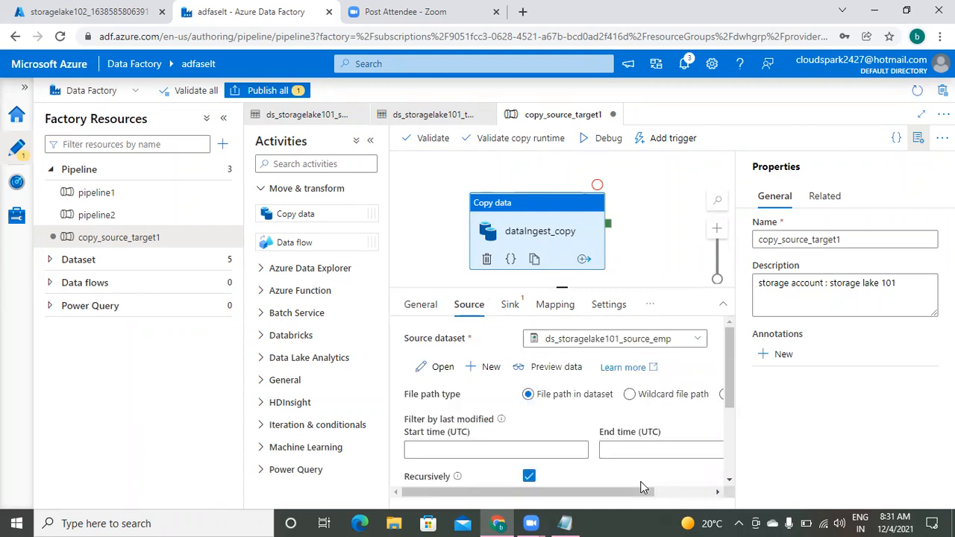
left_click(511, 306)
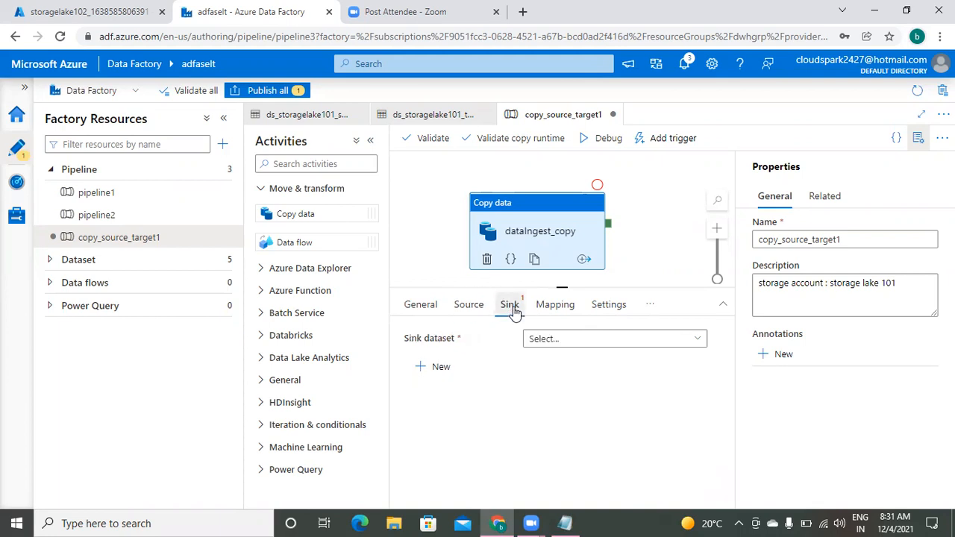
left_click(693, 340)
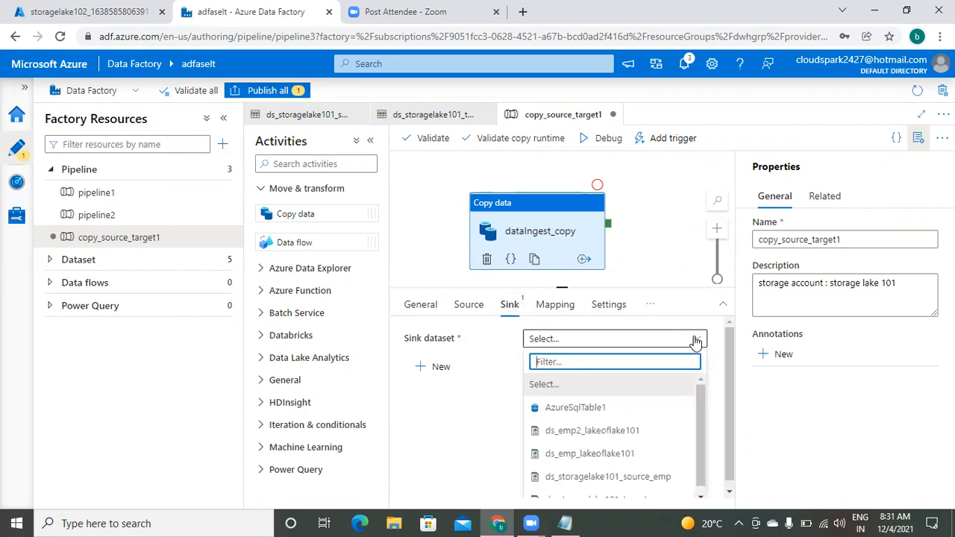
left_click(701, 389)
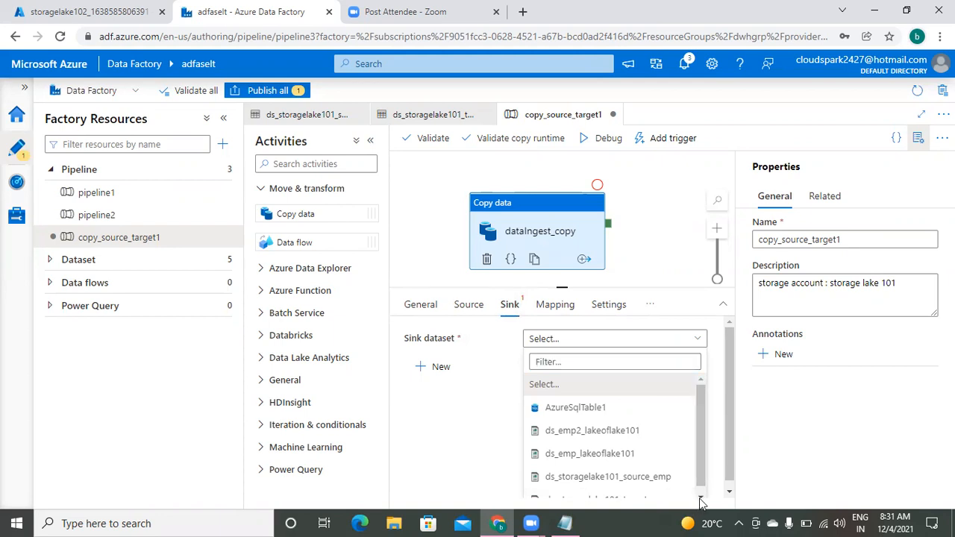
left_click(614, 384)
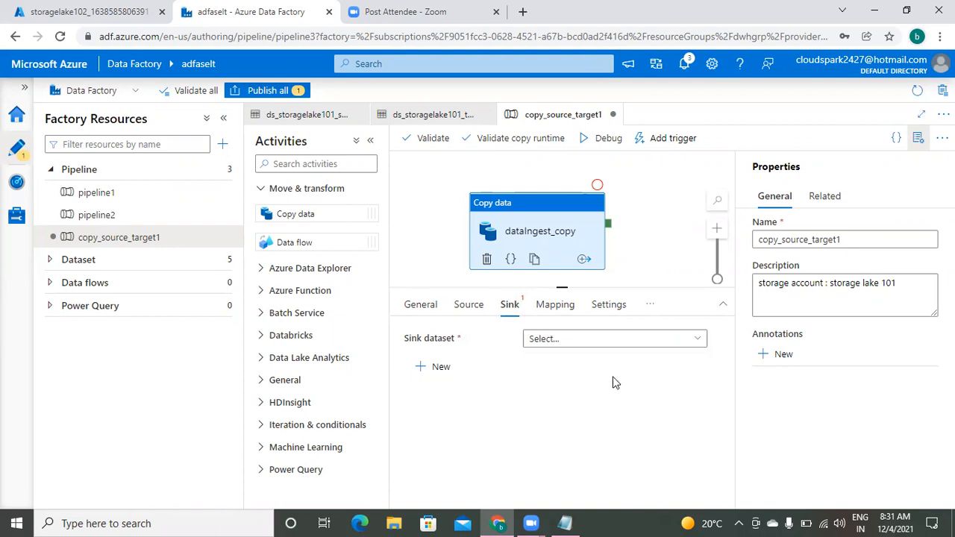
Enlarge the configuration area below the pipeline canvas and hide the pipeline's properties
left_click(562, 284)
left_click_drag(562, 285, 560, 213)
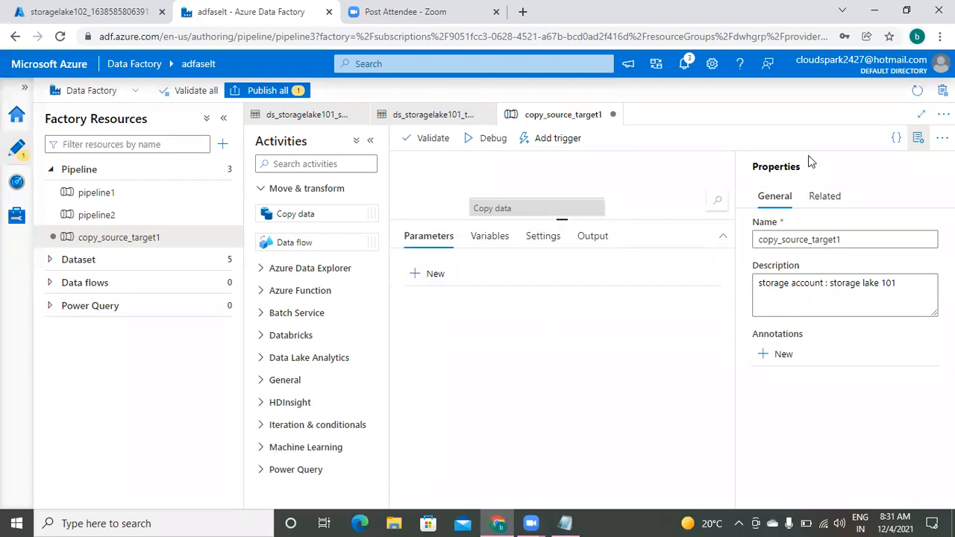
left_click(917, 142)
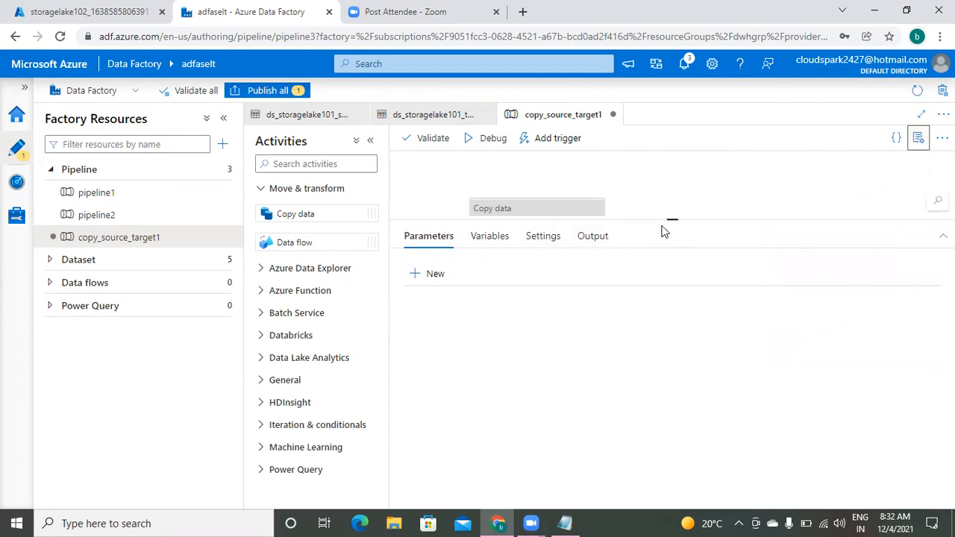
Set the sink dataset of the dataIngest_copy activity to ds_storagelake101_target, and check its source and sink settings
left_click_drag(666, 224, 672, 248)
right_click(671, 249)
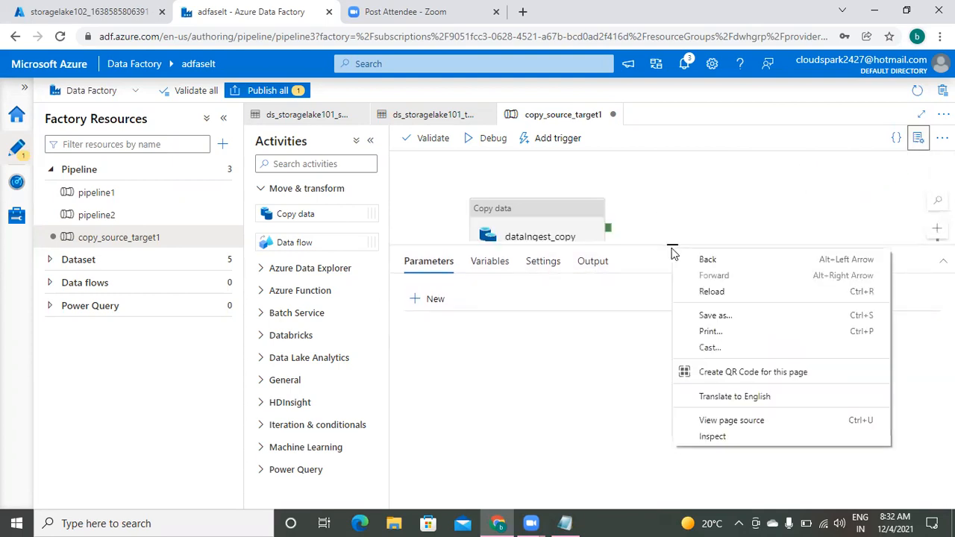
left_click(545, 220)
left_click(545, 223)
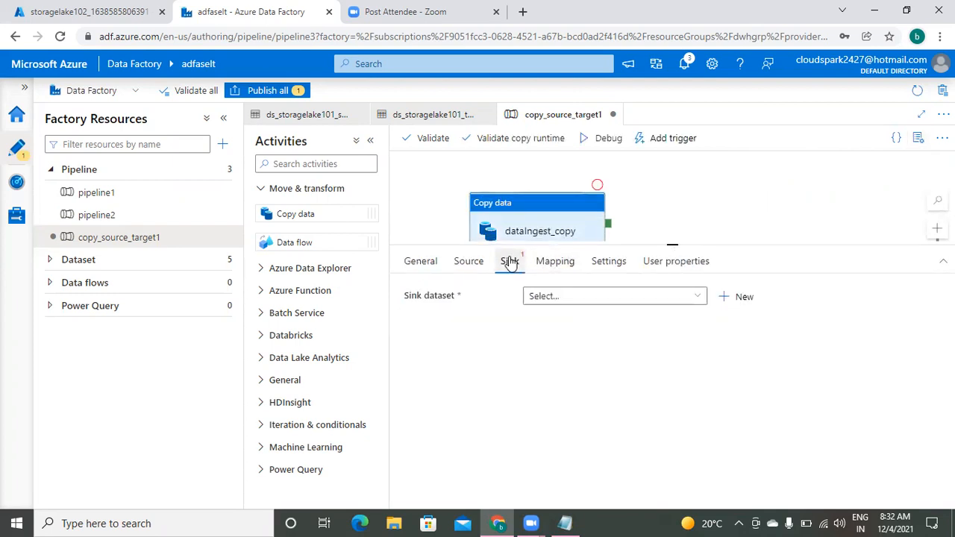
left_click(697, 297)
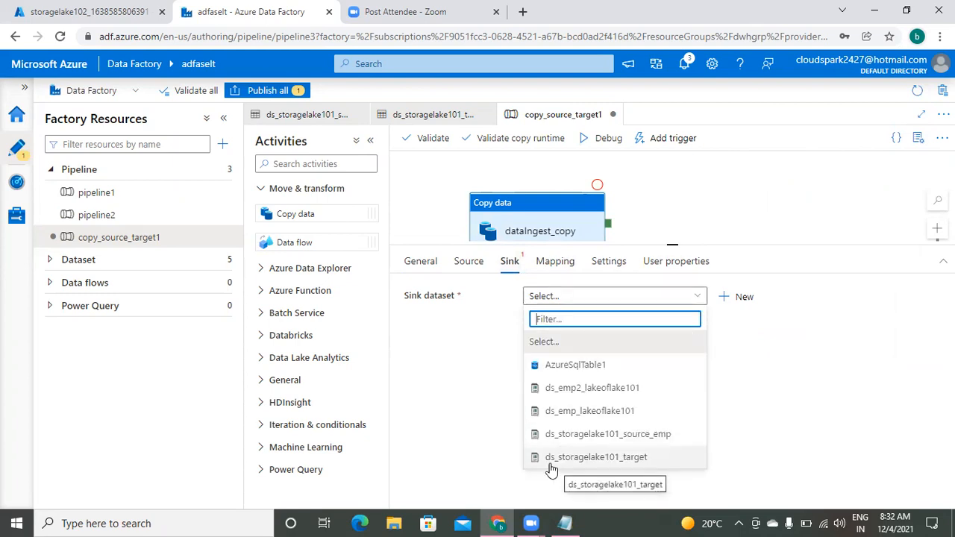
left_click(635, 461)
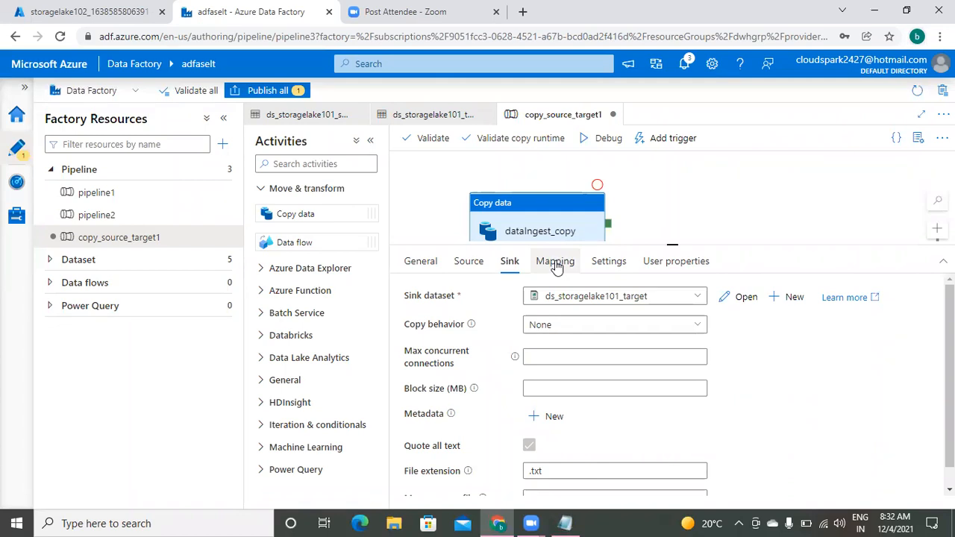
left_click(467, 262)
left_click(509, 264)
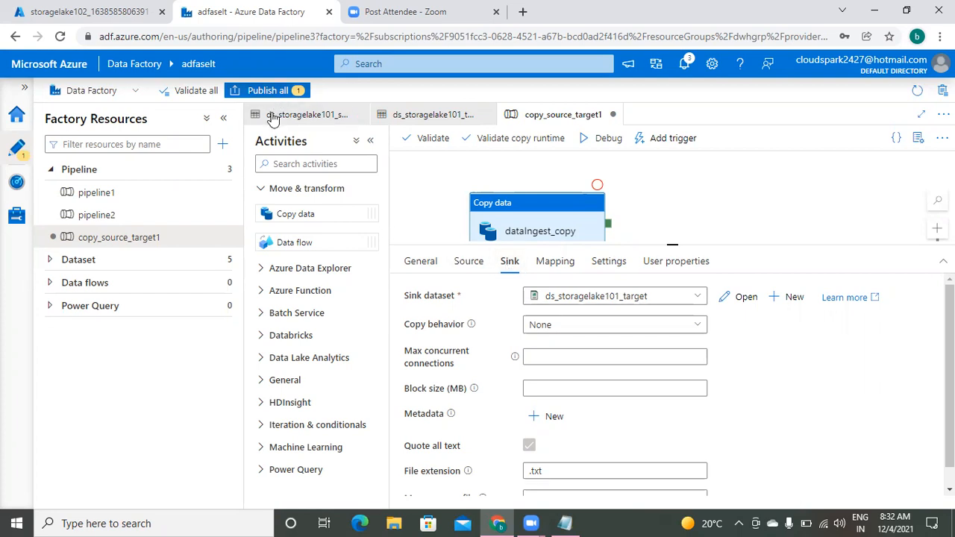
In Notepad, add "name : dataingest_copy (copy activity)" under step5, followed by indented "source:" and "sink :" lines
left_click(564, 522)
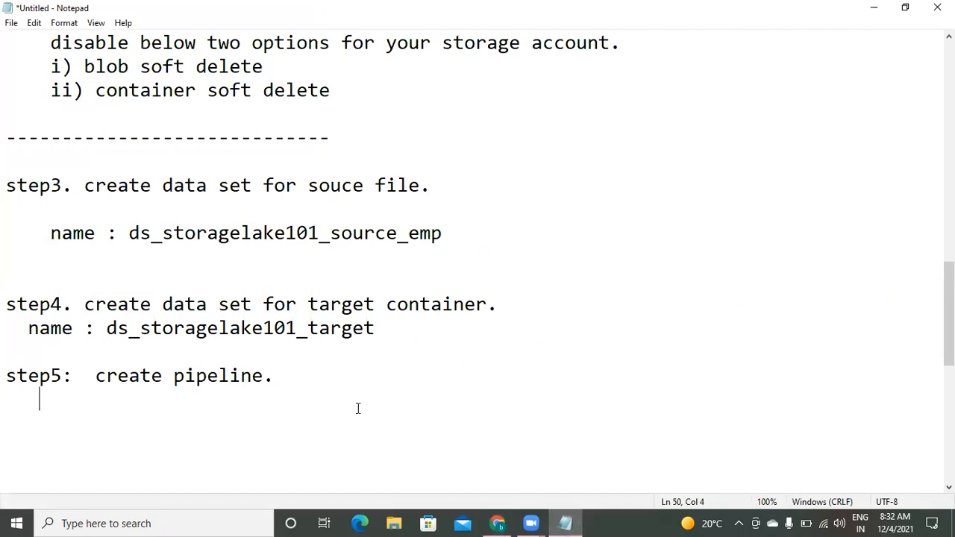
type("name :  dataingest_copy  (copy activity")
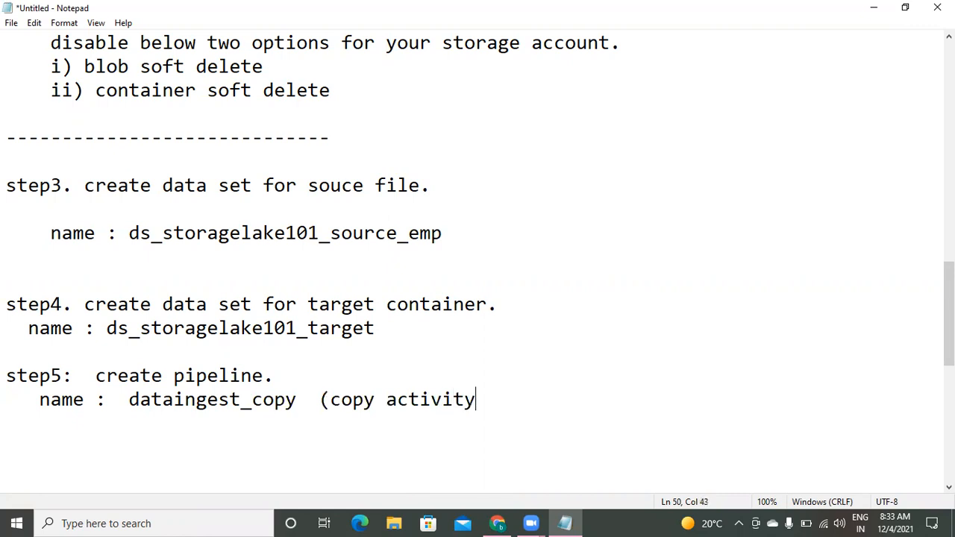
type(")")
key("Return")
type("source:")
key("Return")
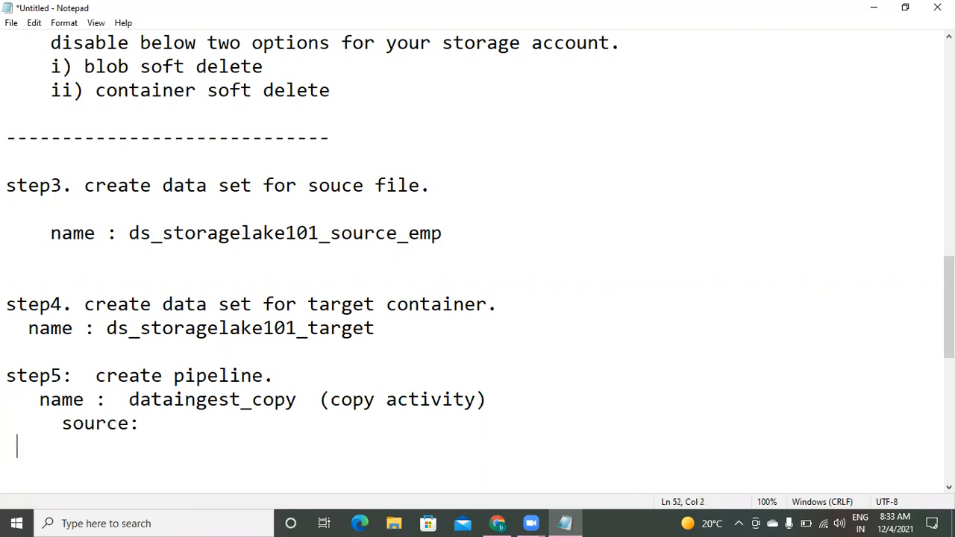
type("sink :")
Complete the source line under step5 with the dataset name ds_storgelake101_source_emp
key("Up")
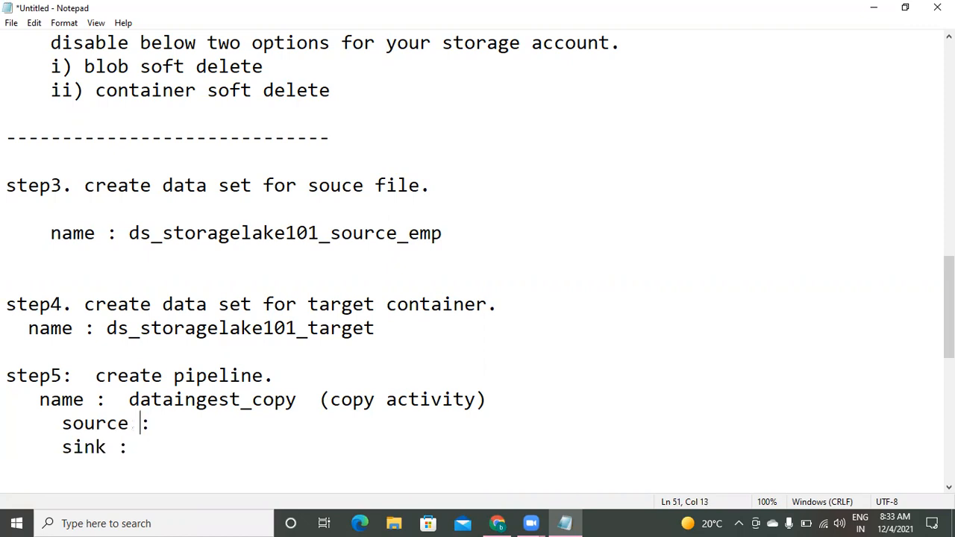
key("End")
type("ds_sto")
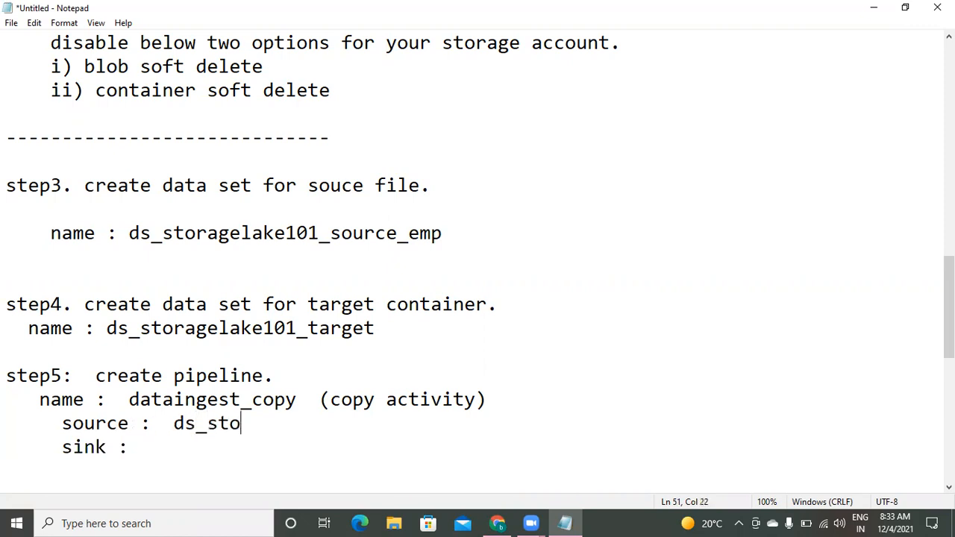
type("rgelak")
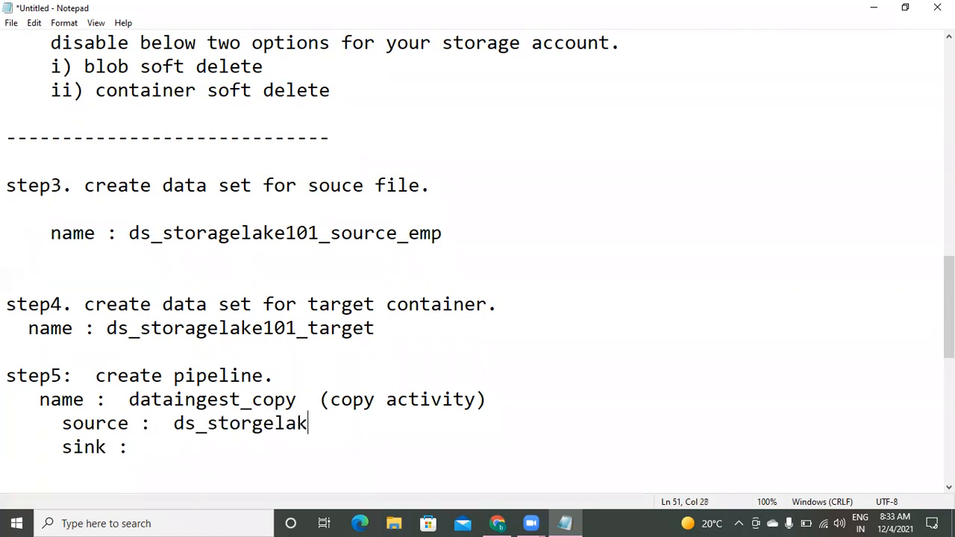
type("e101_")
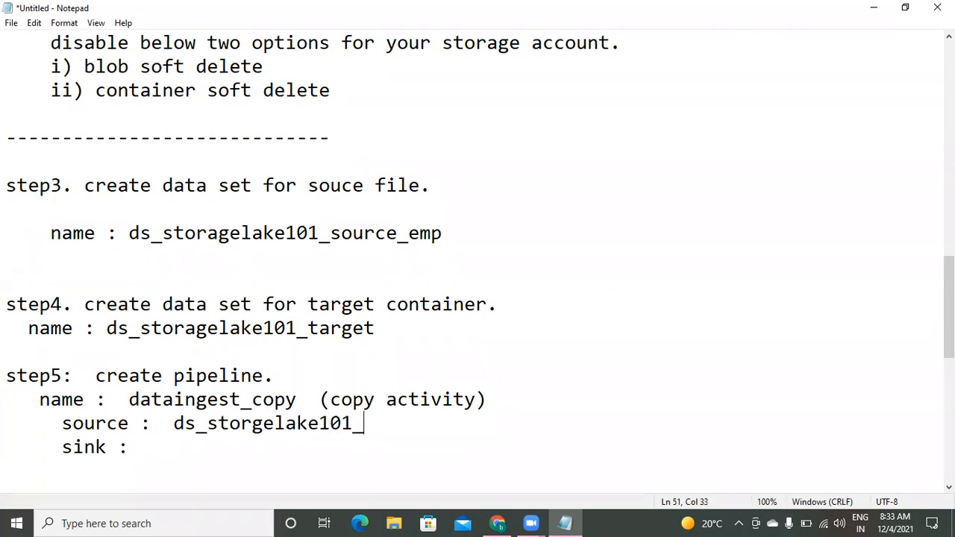
type("source")
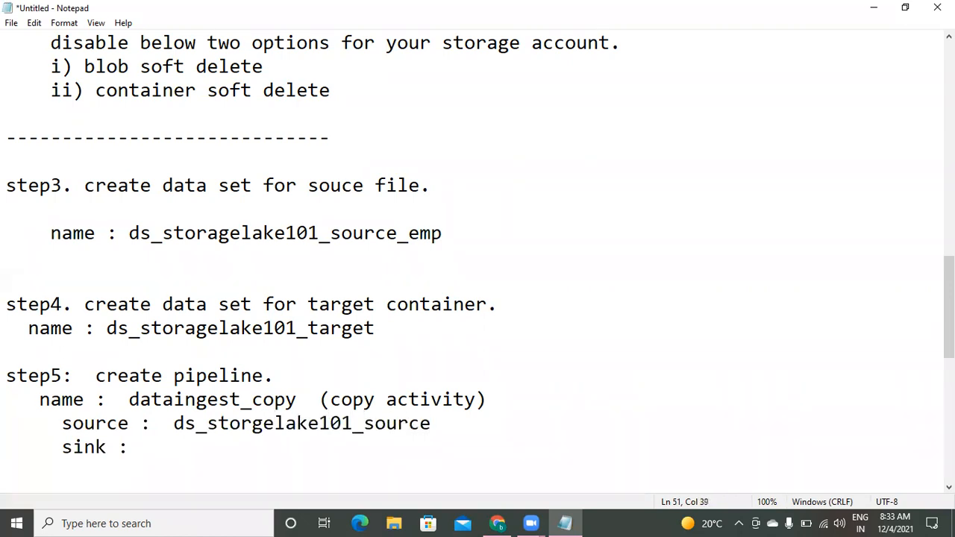
type("_emp")
Complete the sink line under step5 with ds_storagelake101_target and leave blank lines below it
key("Down")
type("ds_storagelake101_target")
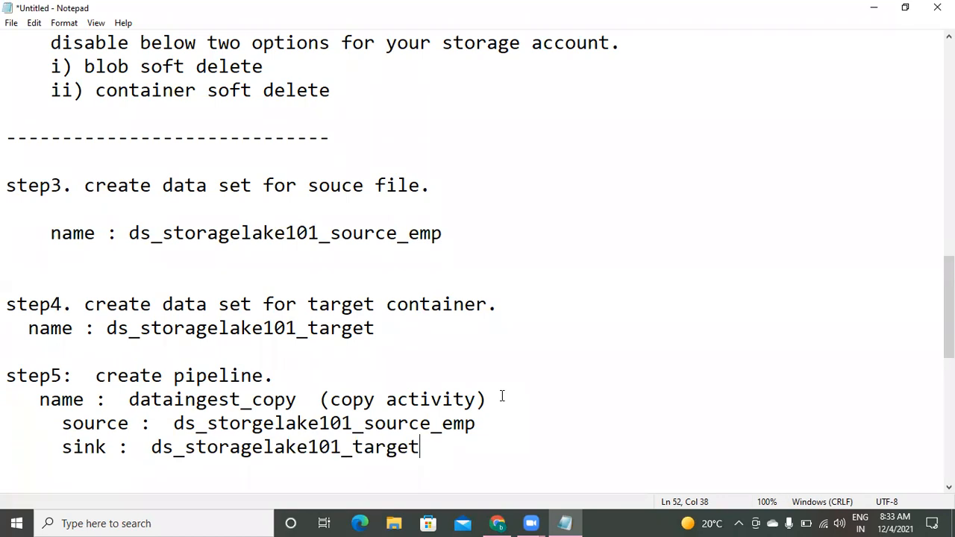
key("Return")
key("Return")
key("Return")
key("Return")
key("Return")
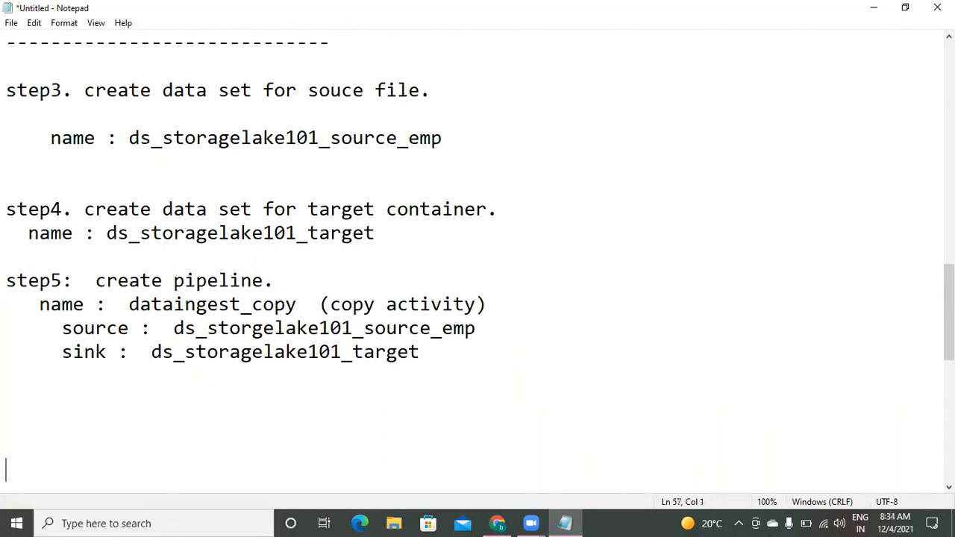
left_click(200, 386)
key("Return")
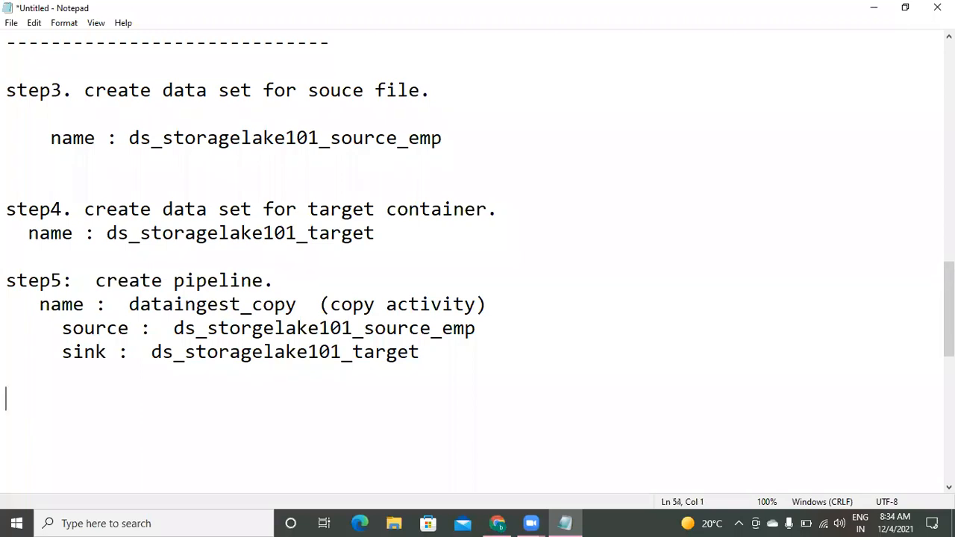
Switch to Azure Data Factory and publish the pending copy_source_target1 pipeline
left_click(500, 523)
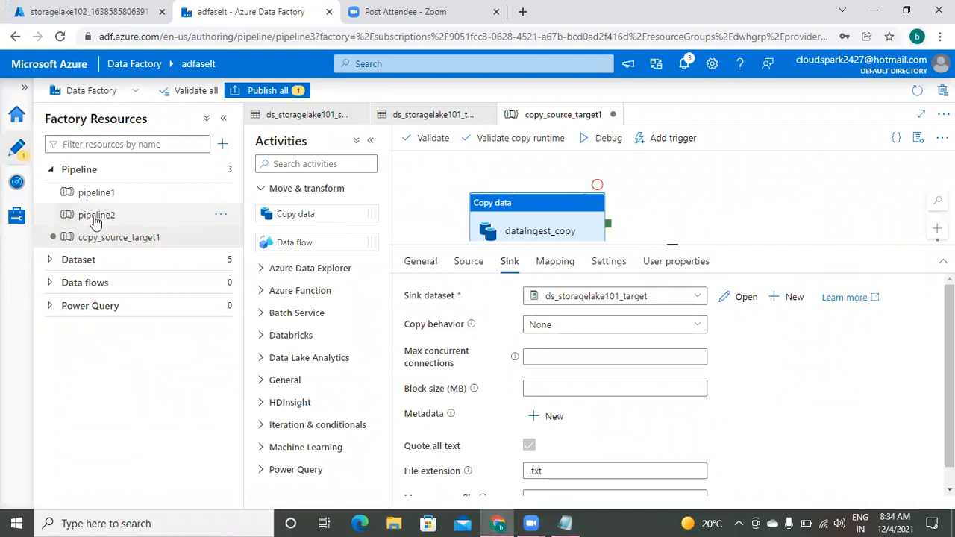
left_click(276, 93)
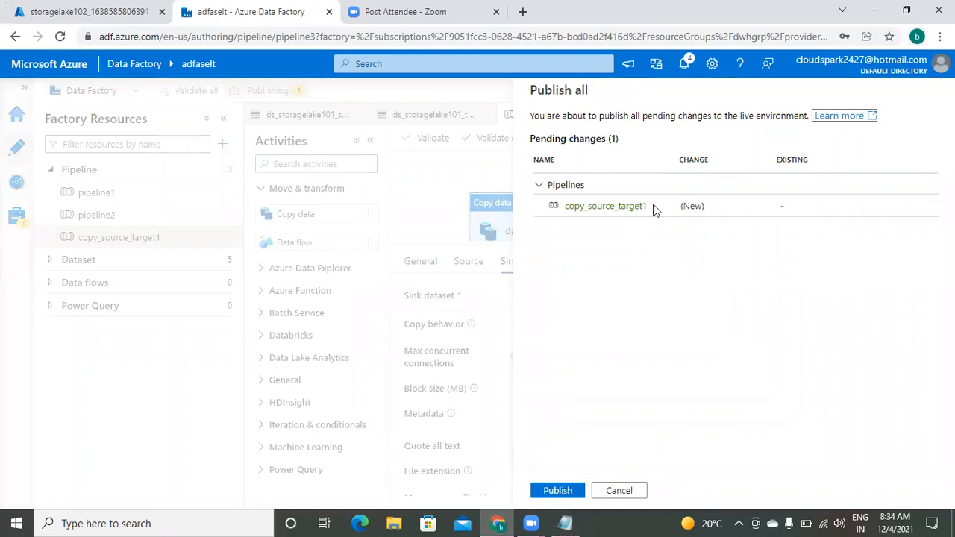
left_click(557, 490)
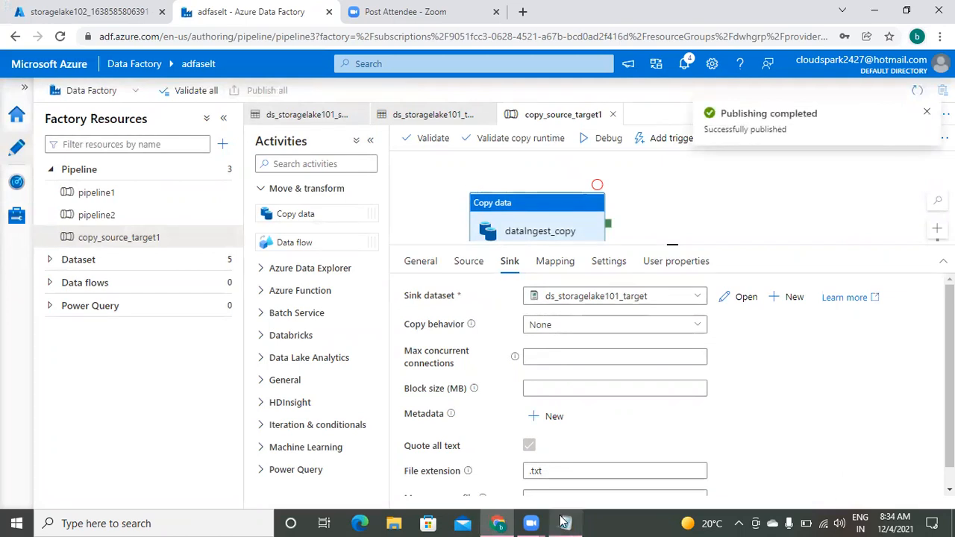
In Notepad, add the line "step6: run the pipeline." below the step5 notes
left_click(565, 522)
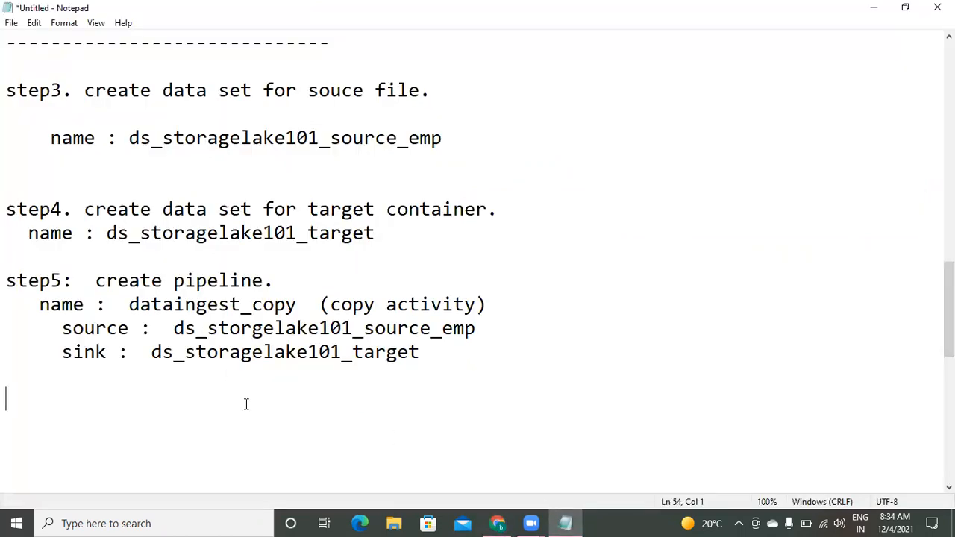
type("step")
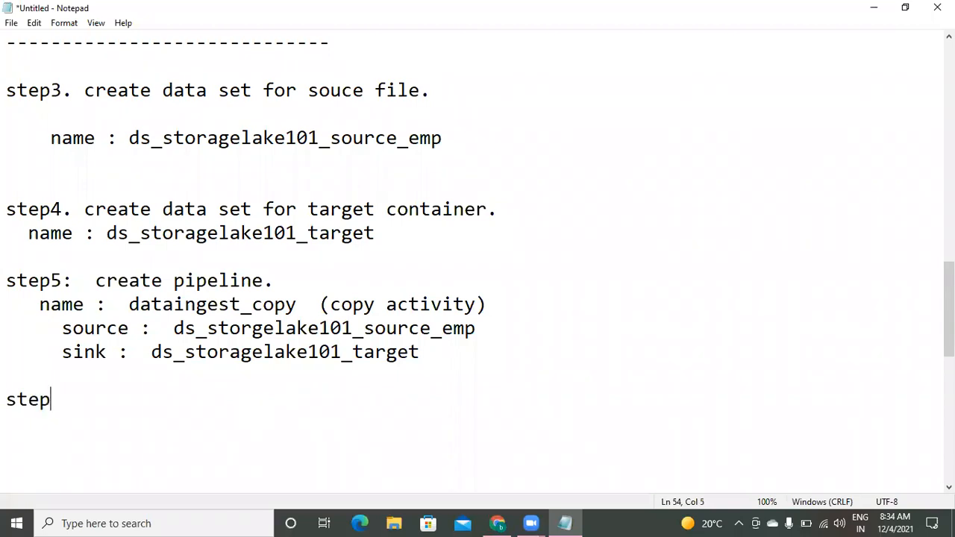
type("6:  run")
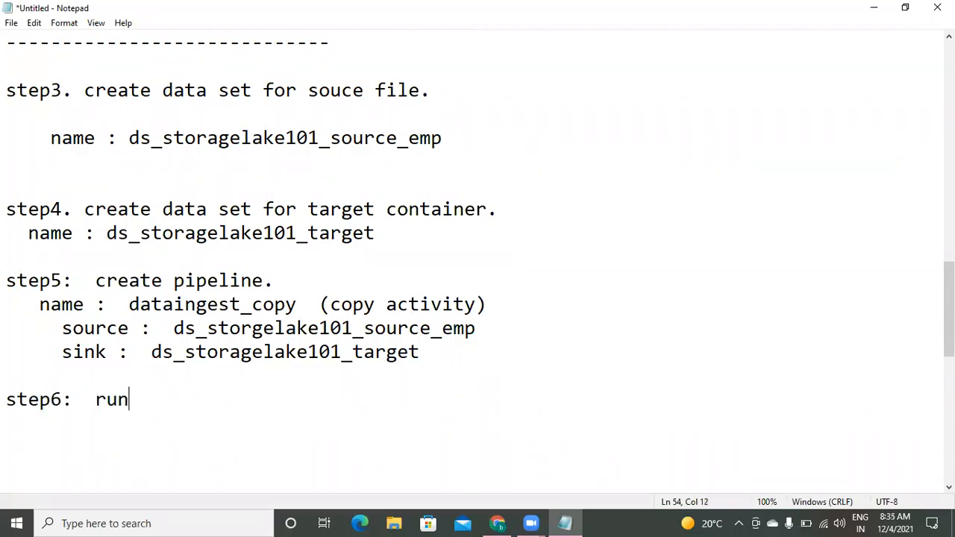
type(" the pipl")
key("BackSpace")
type("eline.")
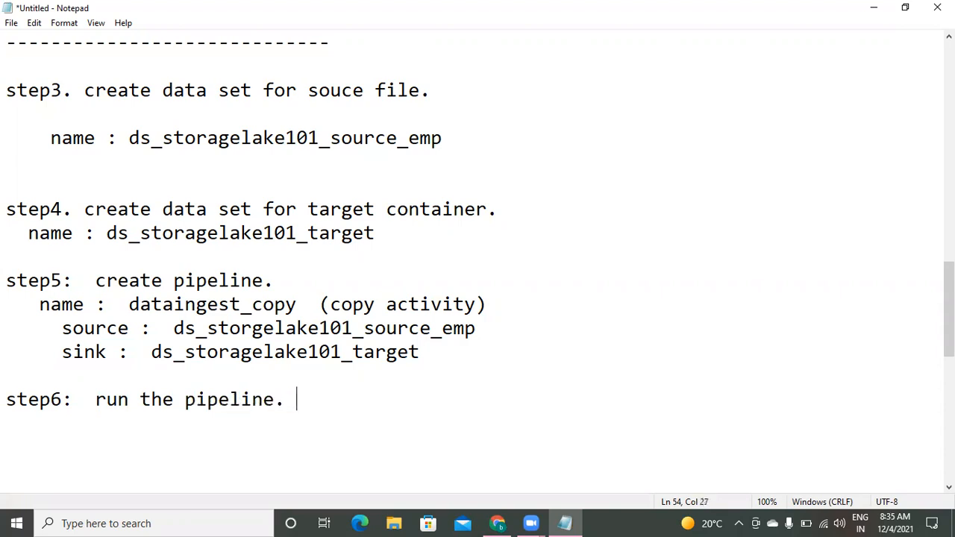
key("Return")
Back in Azure Data Factory, enlarge the pipeline canvas and trigger an immediate run of the published copy_source_target1 pipeline
left_click(497, 523)
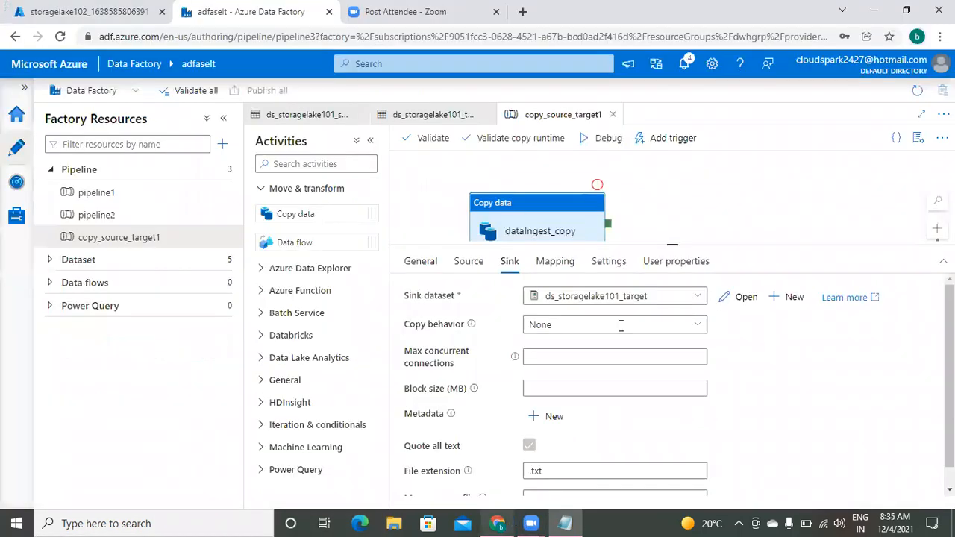
left_click_drag(672, 244, 672, 328)
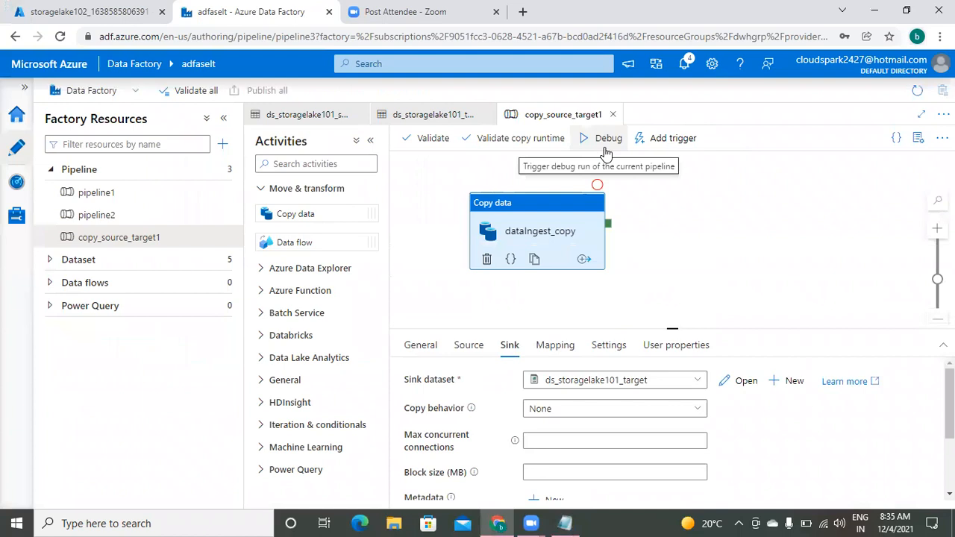
left_click(674, 142)
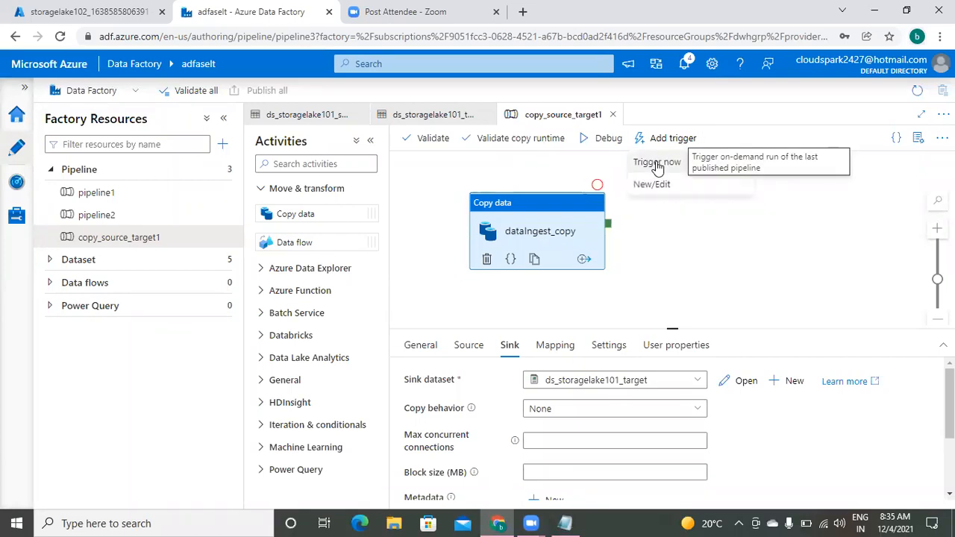
left_click(657, 162)
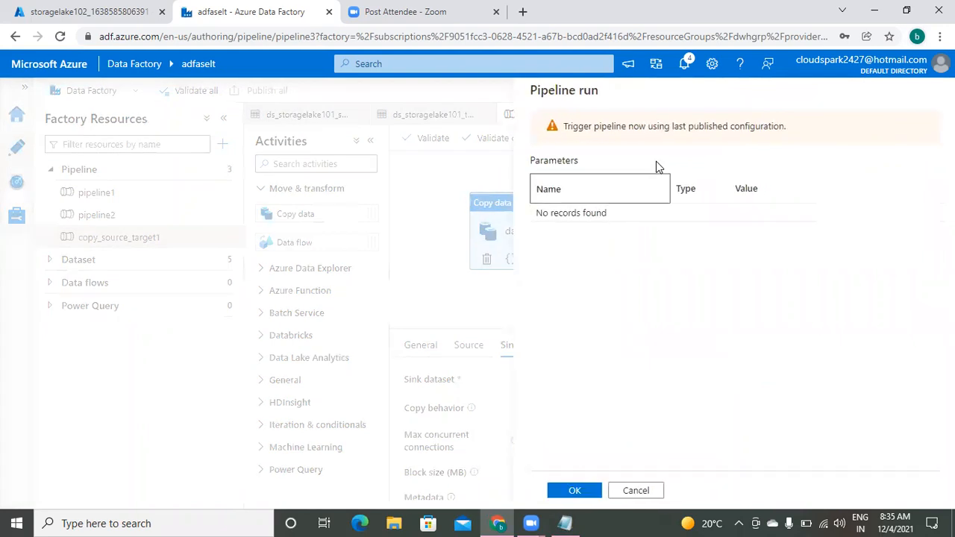
left_click(576, 494)
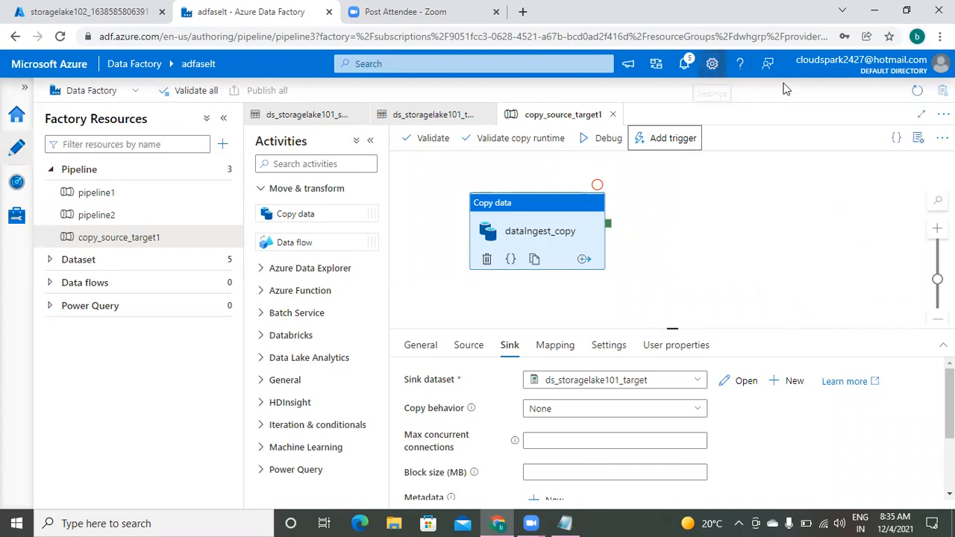
Check the notifications for the status of the copy_source_target1 run, and return to the pipeline canvas
left_click(684, 63)
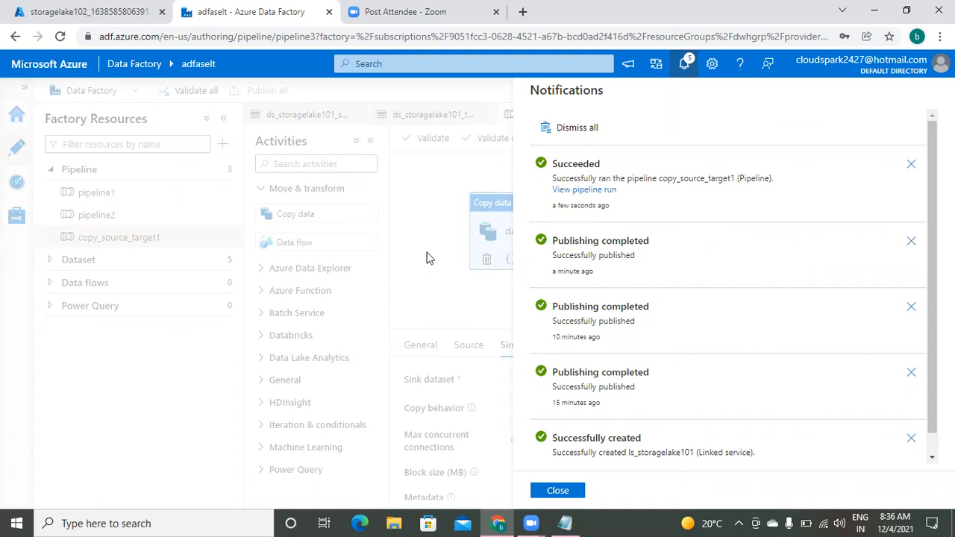
left_click(558, 491)
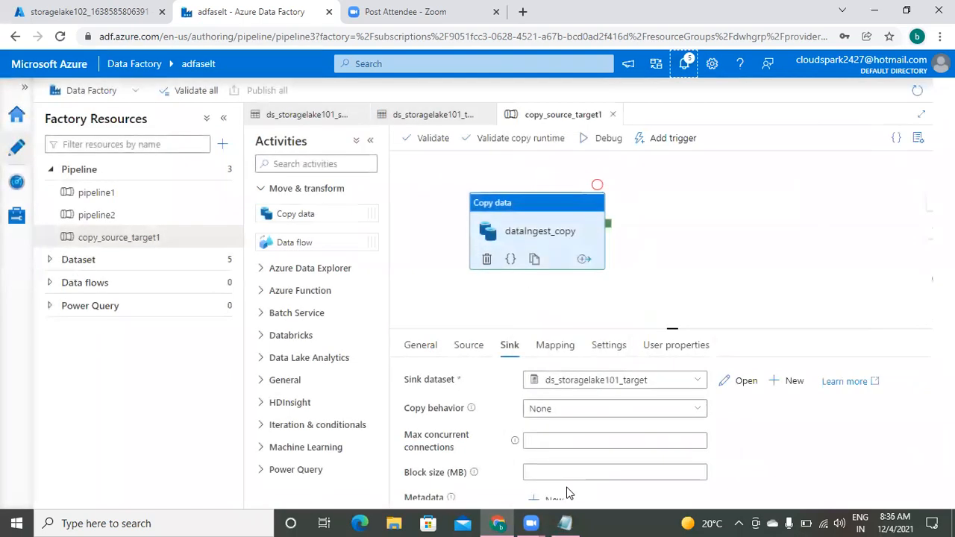
left_click(758, 246)
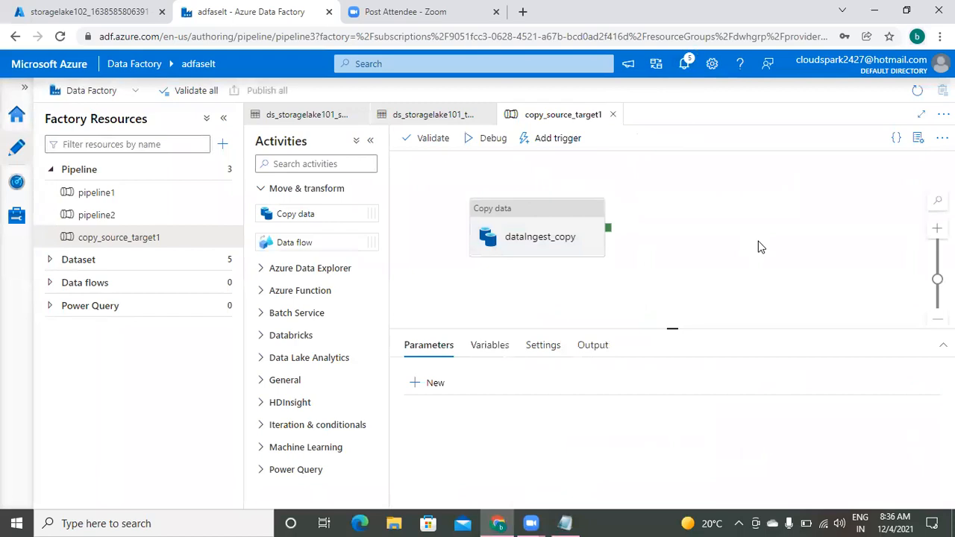
left_click(513, 222)
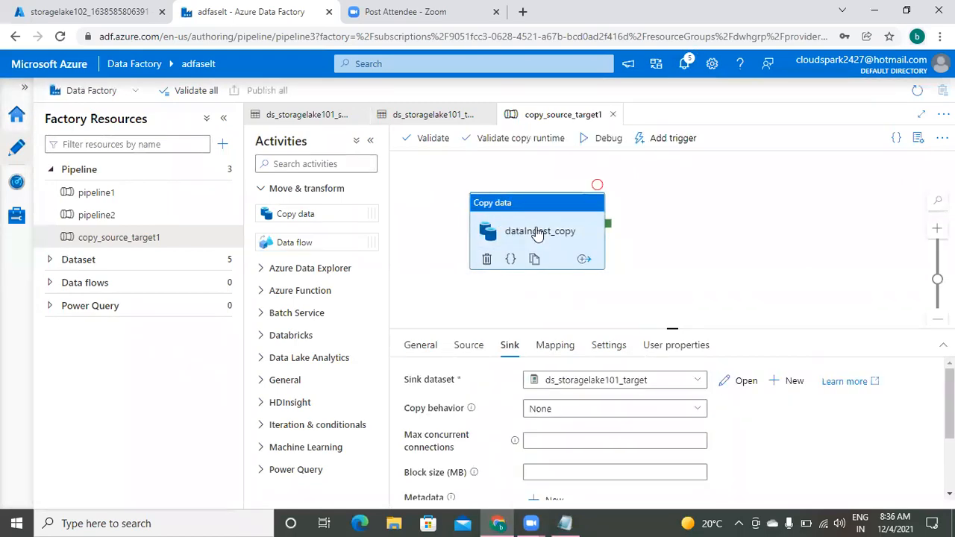
left_click(748, 327)
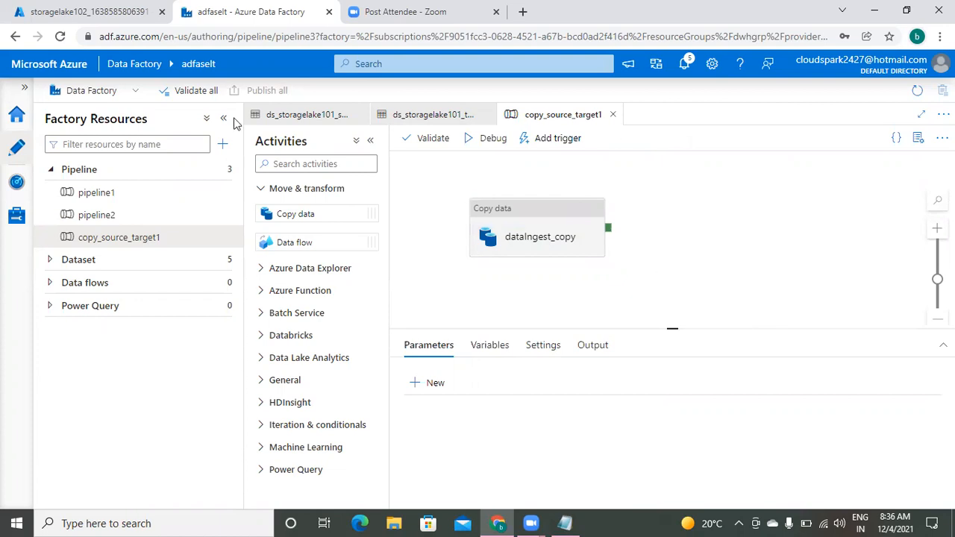
In the Azure portal, open storagelake101 from the dwhgrp resource group and check its target container for the copied emp.txt
left_click(114, 11)
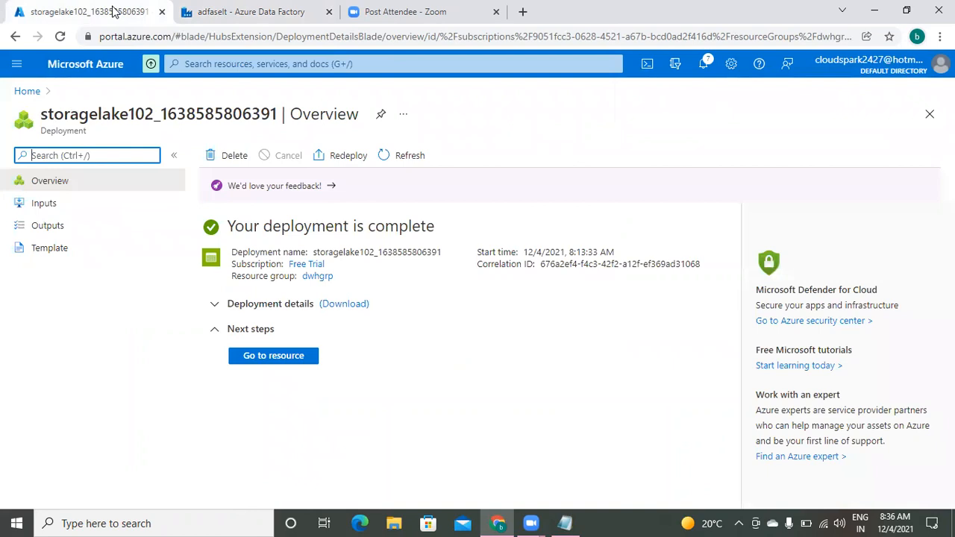
left_click(28, 91)
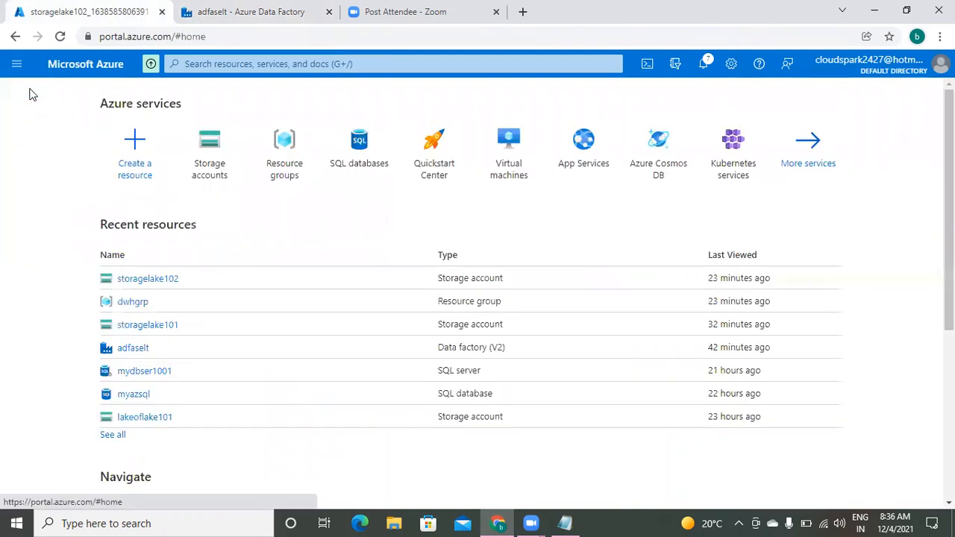
left_click(131, 303)
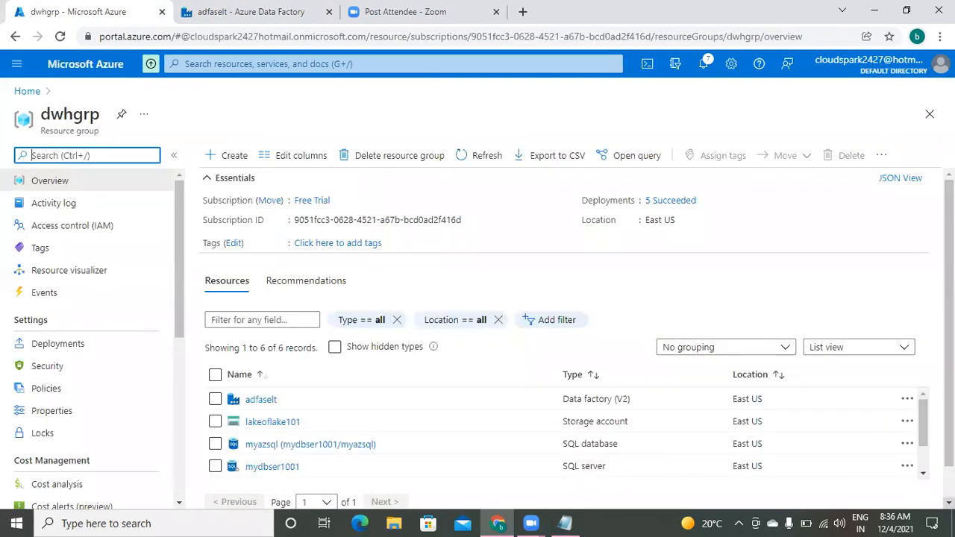
scroll(577, 341, "down", 1)
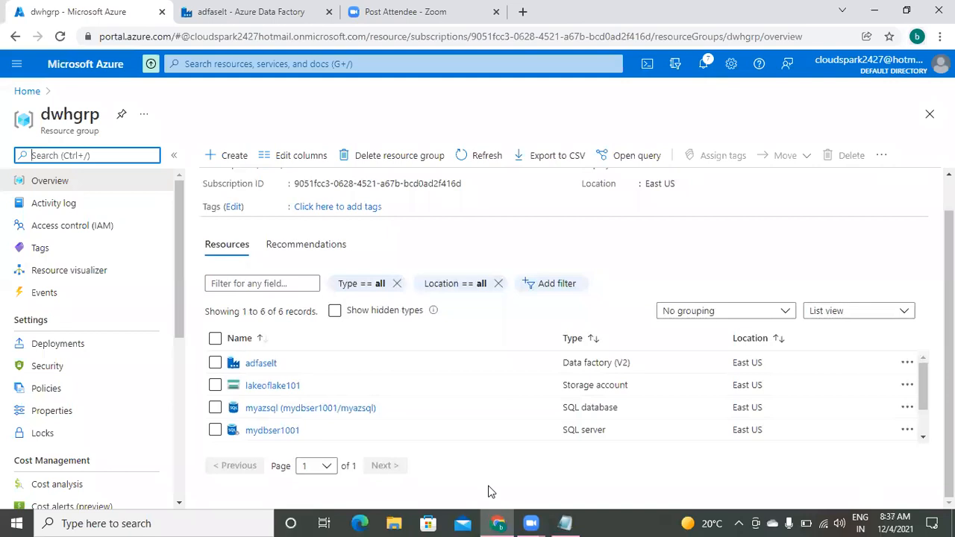
scroll(924, 438, "down", 1)
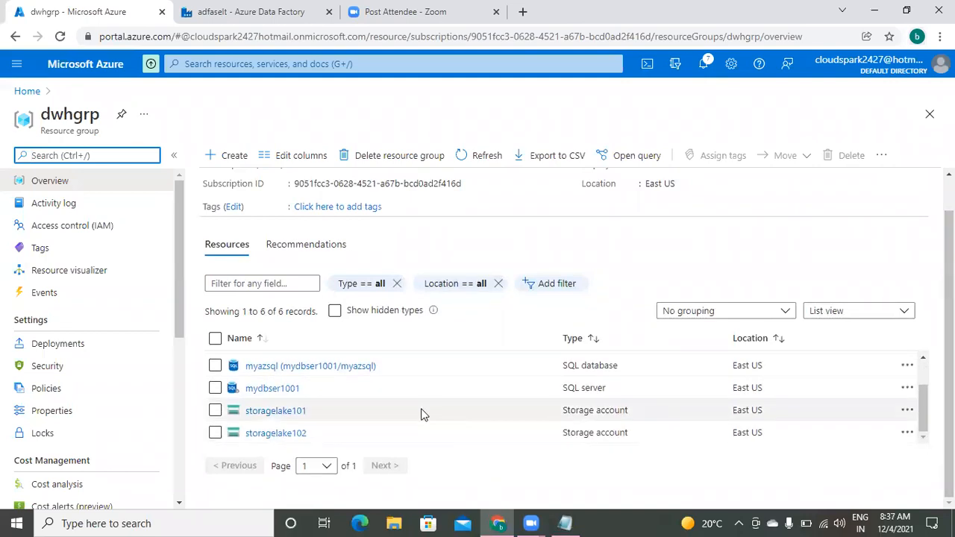
left_click(291, 413)
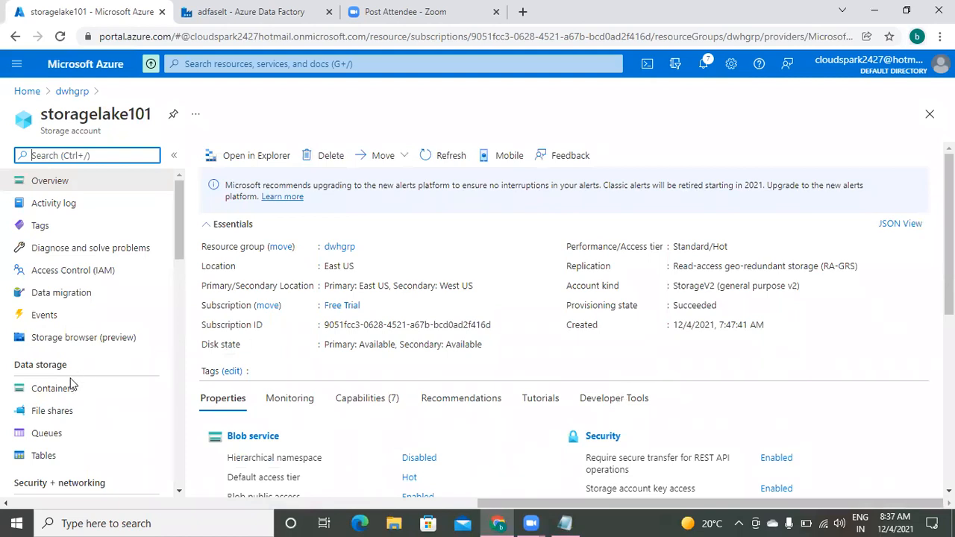
left_click(37, 389)
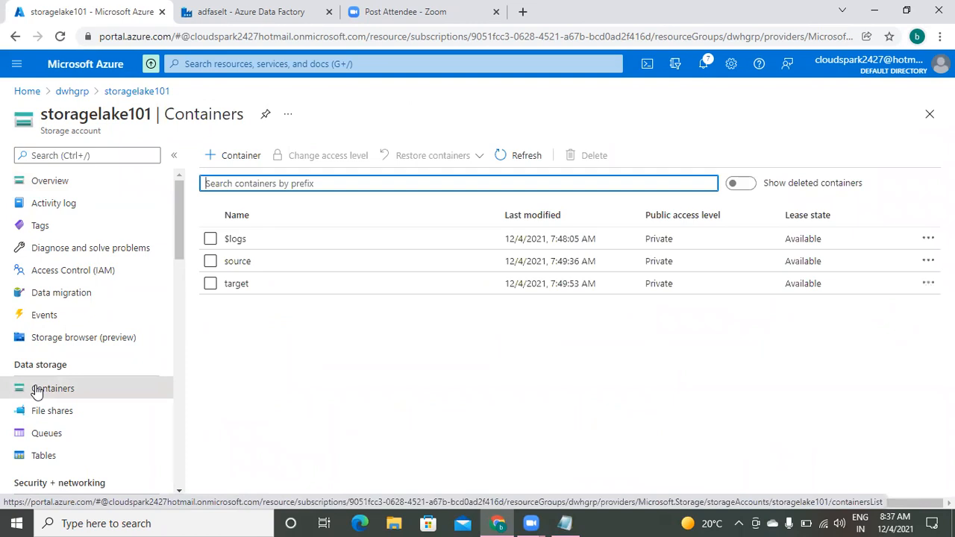
left_click(237, 284)
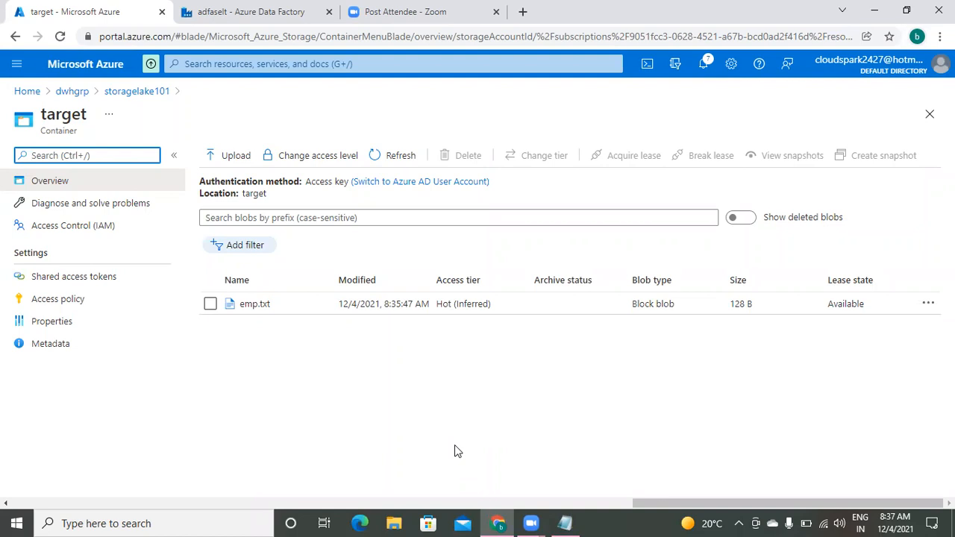
Review the pipeline step notes in Notepad and return to Azure Data Factory
left_click(552, 517)
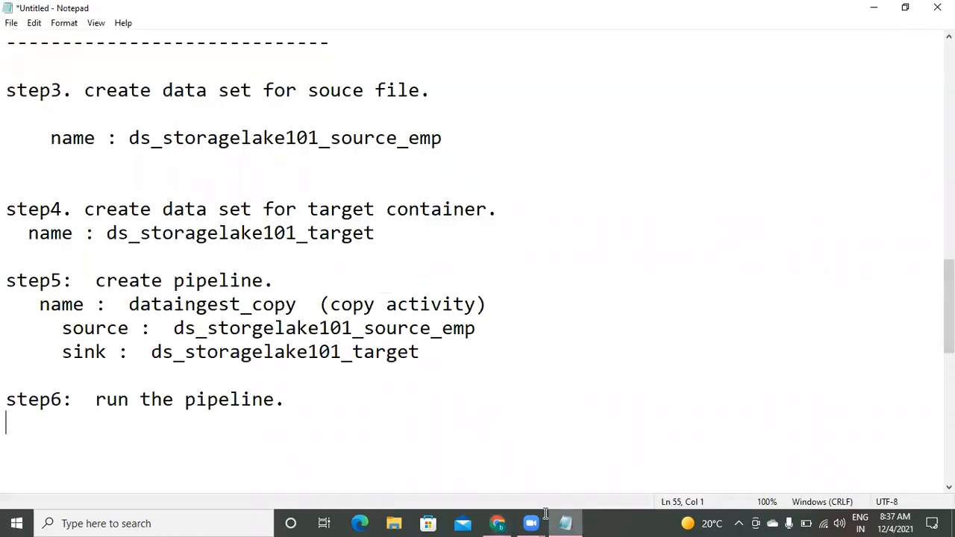
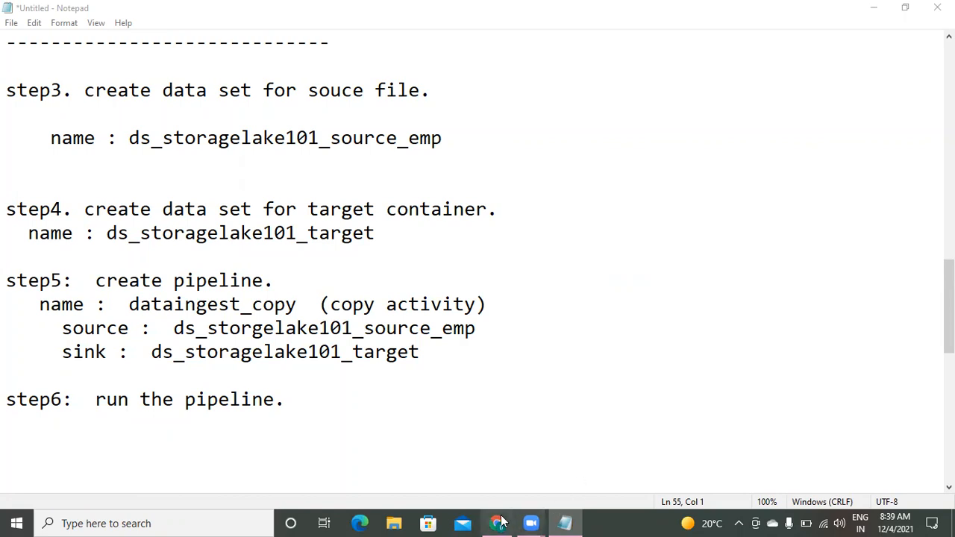
left_click(498, 523)
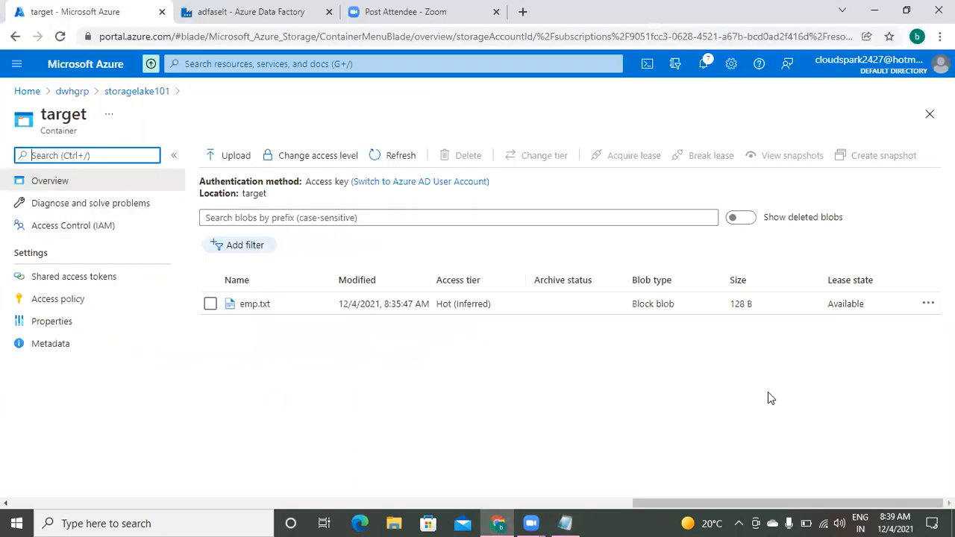
left_click(261, 11)
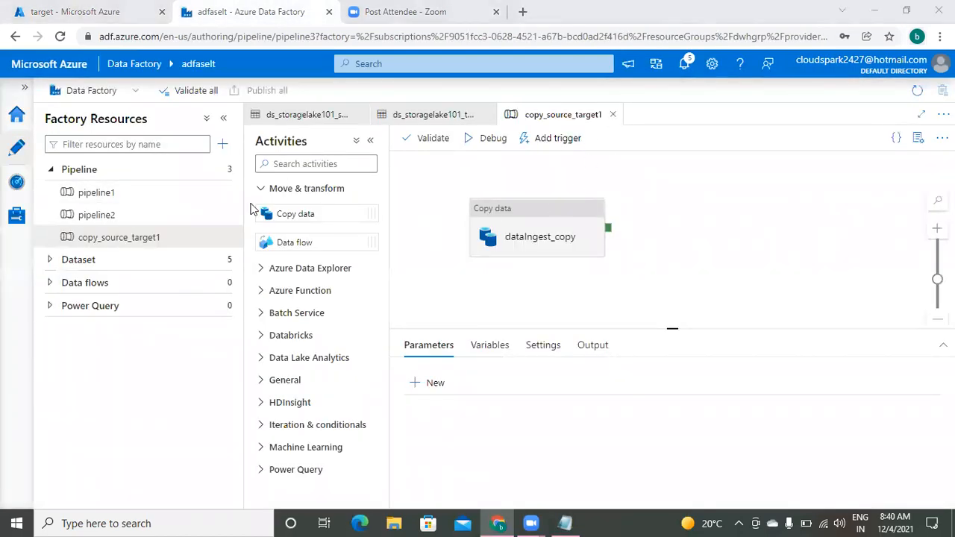
Open pipeline1 and view its available trigger options
left_click(137, 194)
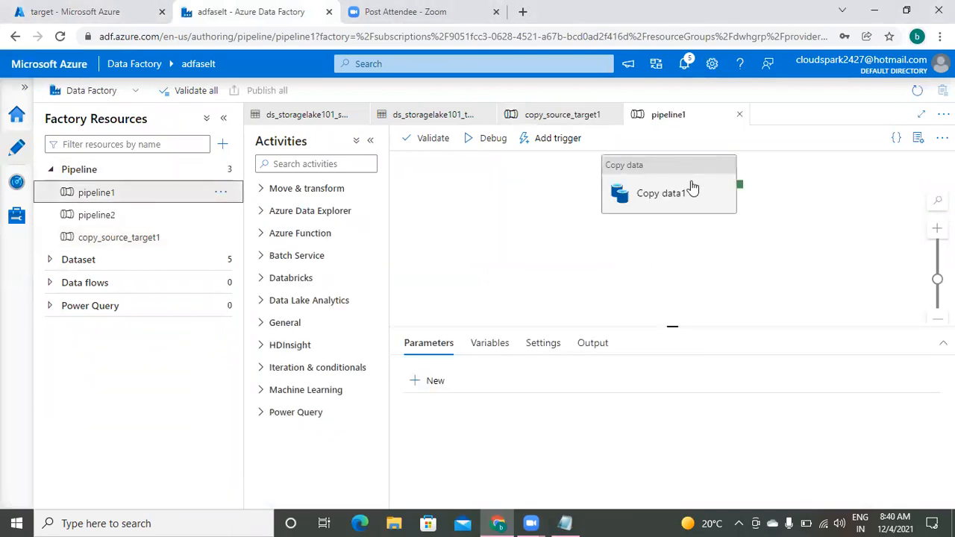
left_click(551, 145)
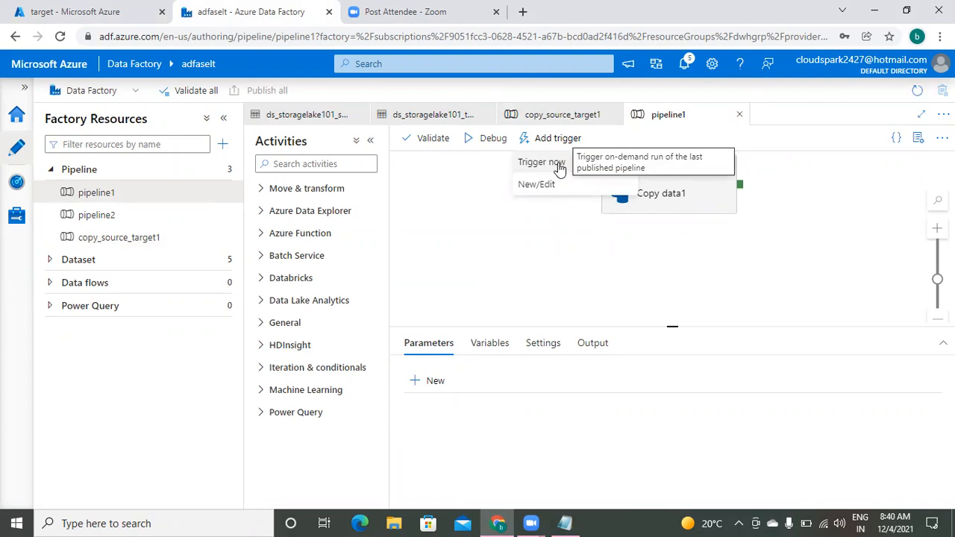
left_click(470, 9)
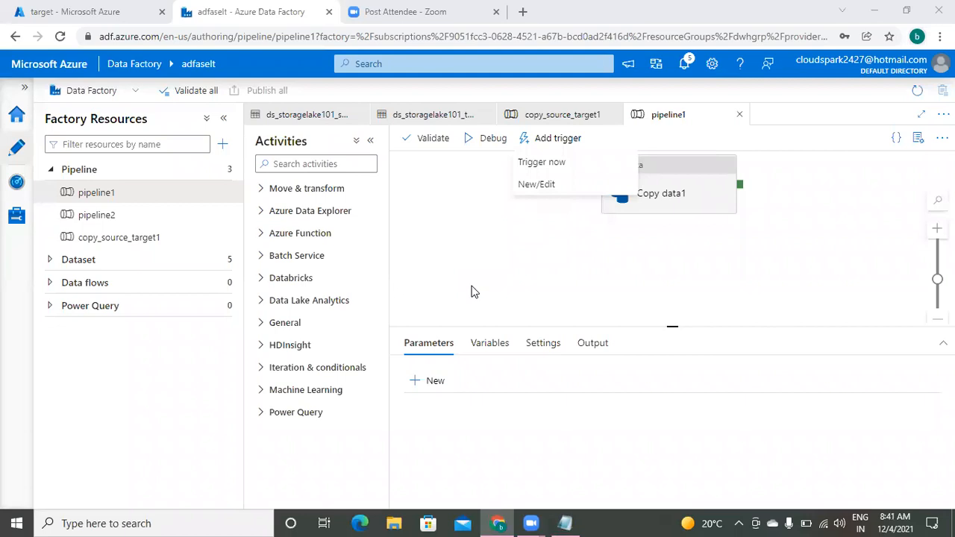
left_click(756, 282)
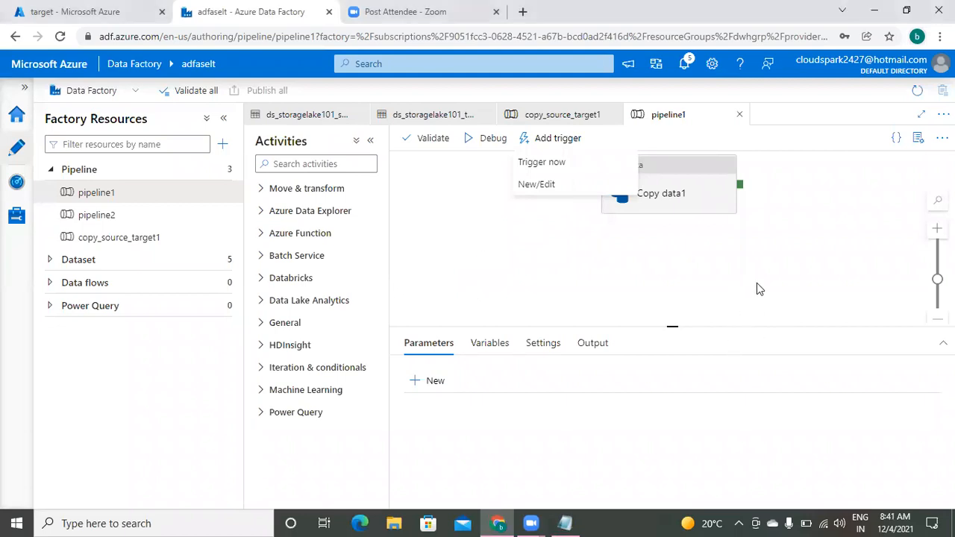